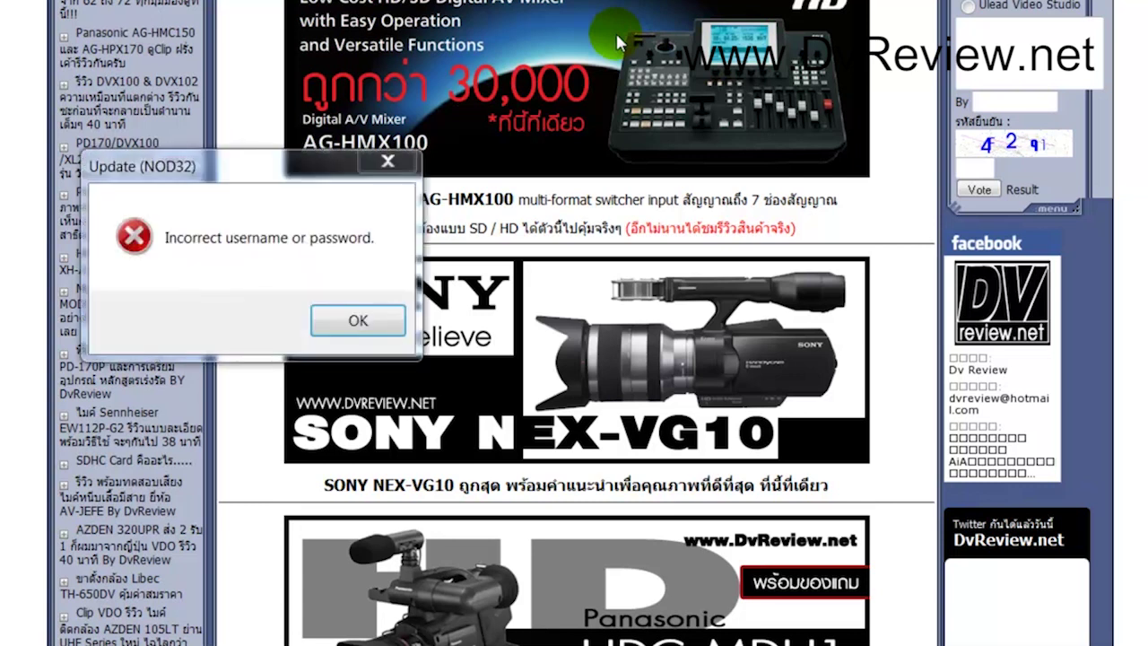
Close the NOD32 incorrect-password error in the browser and bring up the Windows Start menu.
left_click(384, 166)
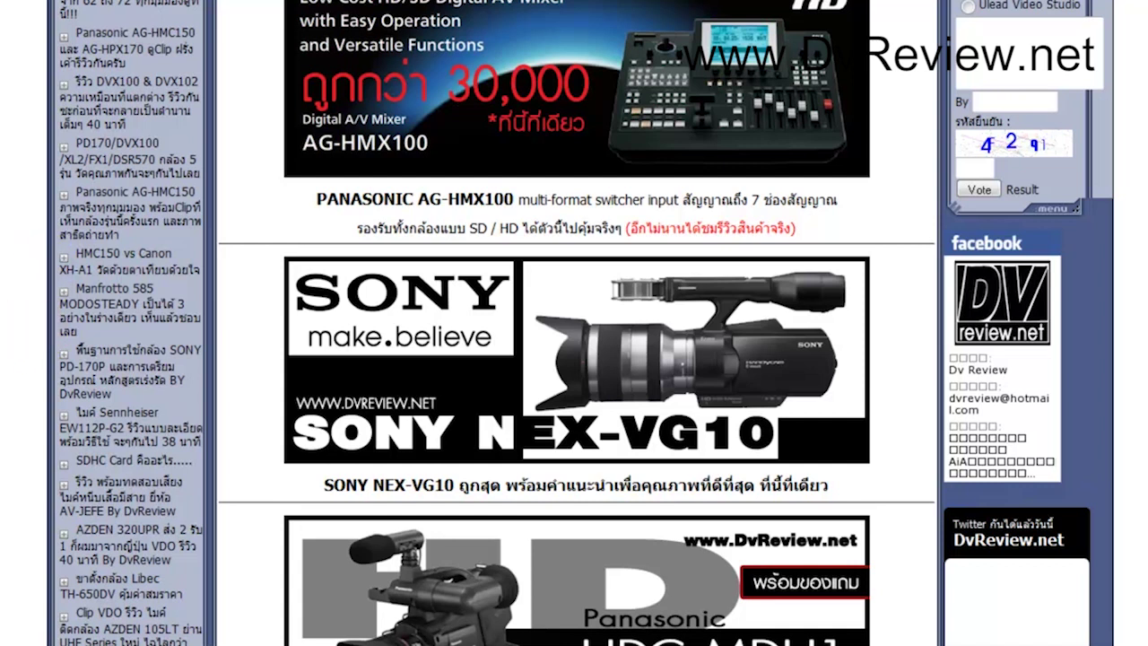
key("super")
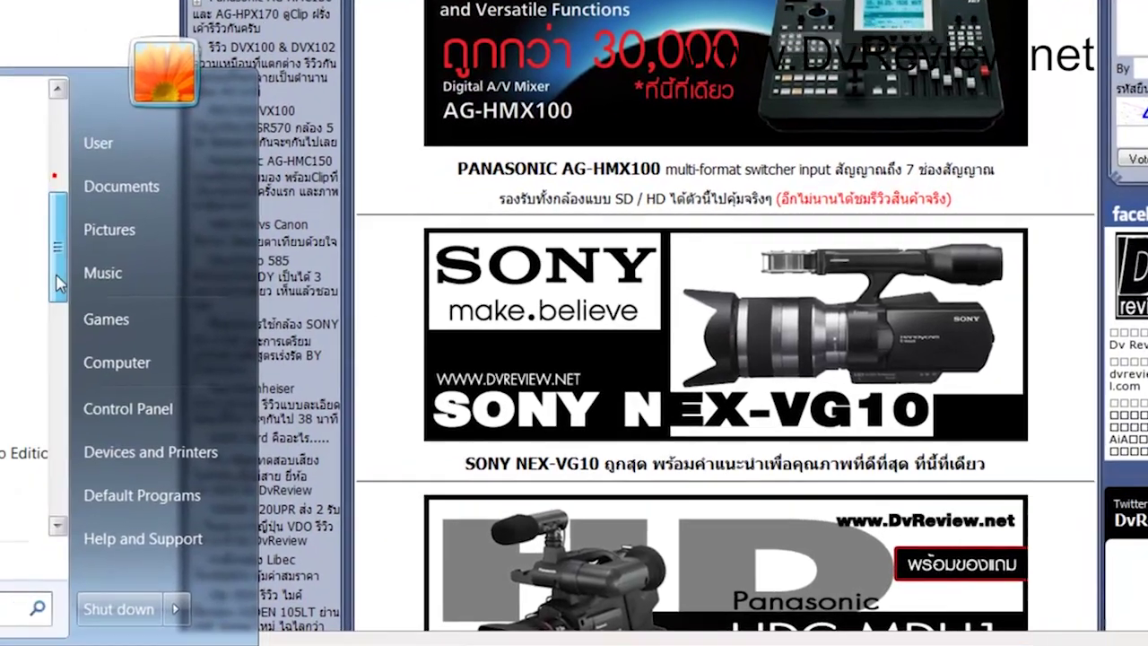
In All Programs, expand Adobe Master Collection CS5.5 and scroll down to Premiere Pro CS5.5.
left_click(74, 521)
scroll(332, 218, "up", 1)
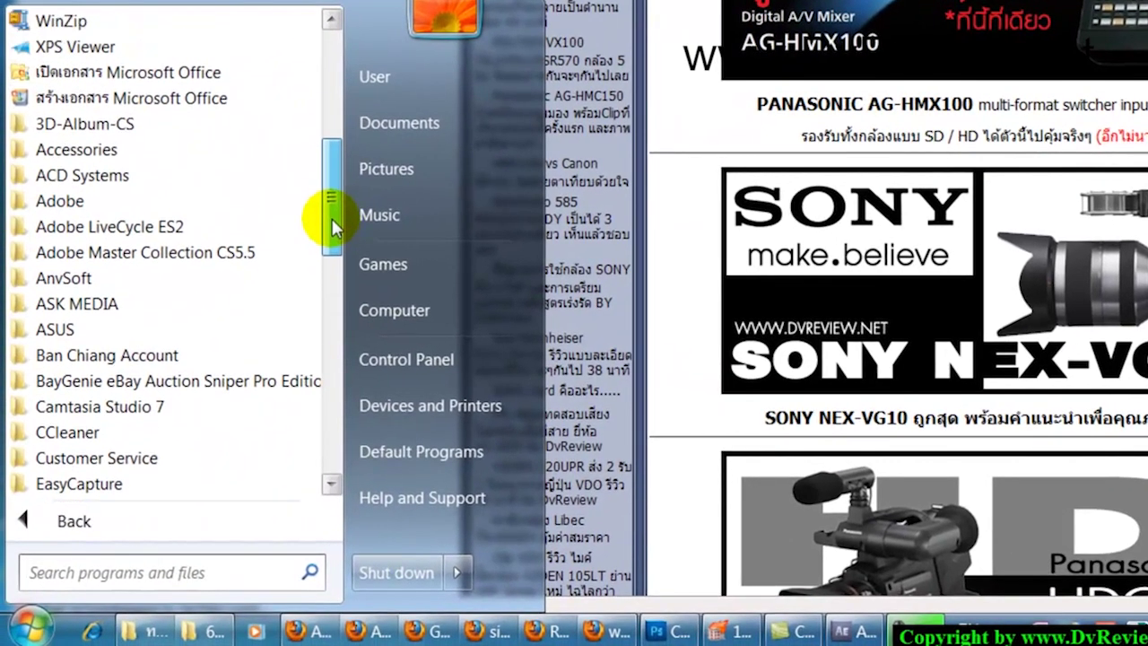
left_click(117, 253)
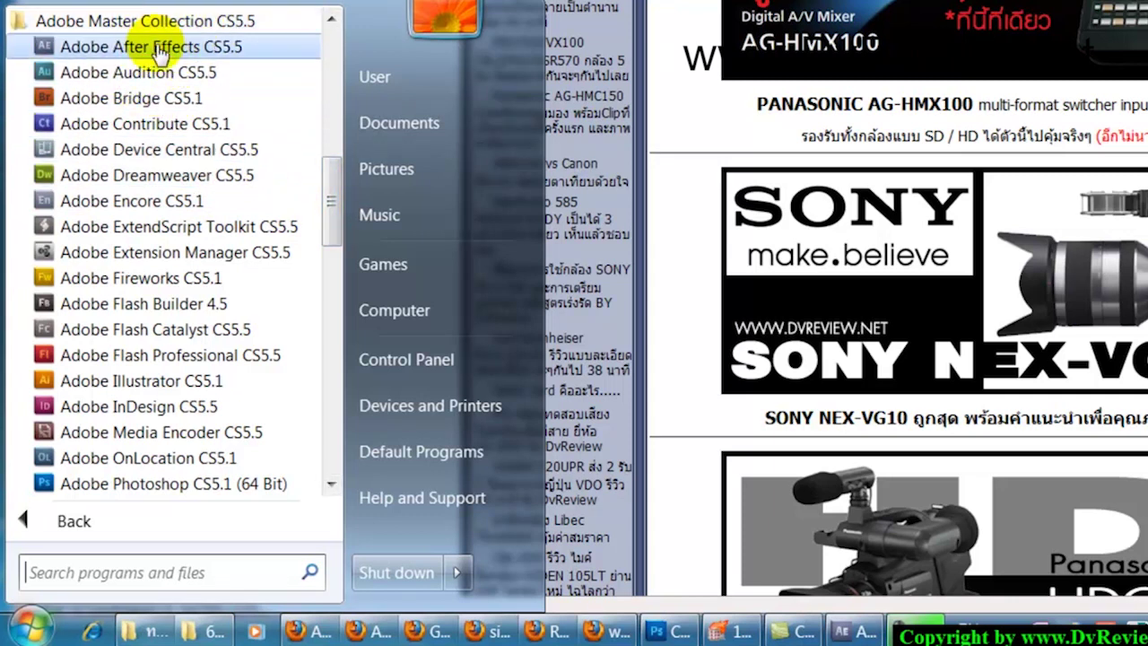
left_click(205, 214)
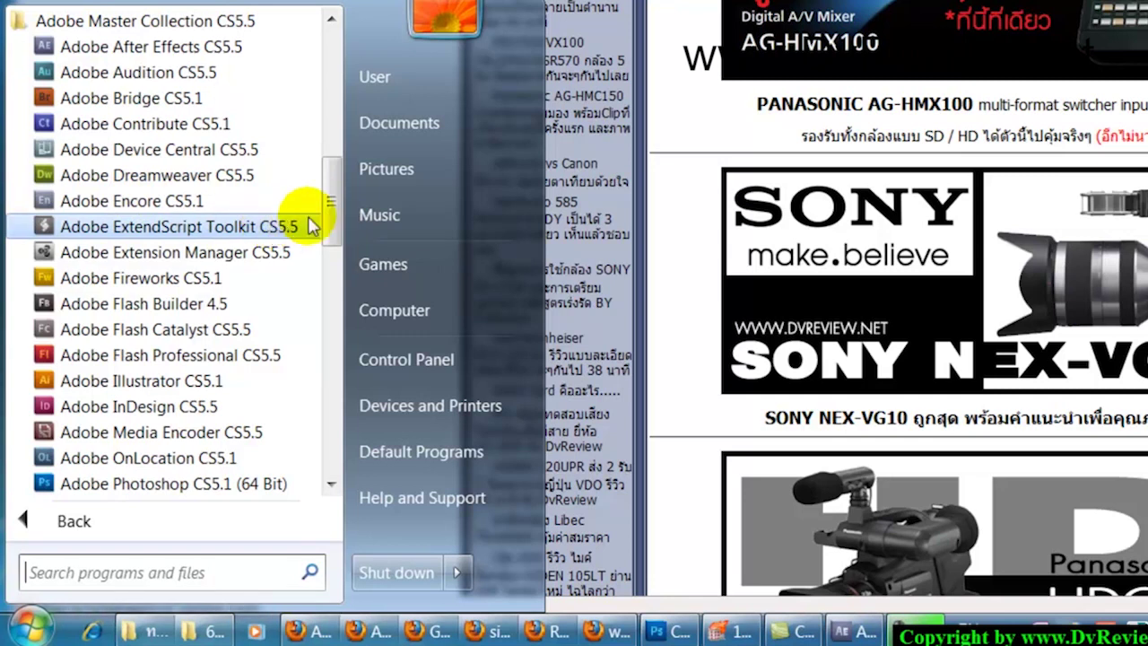
scroll(330, 223, "down", 1)
scroll(326, 206, "up", 1)
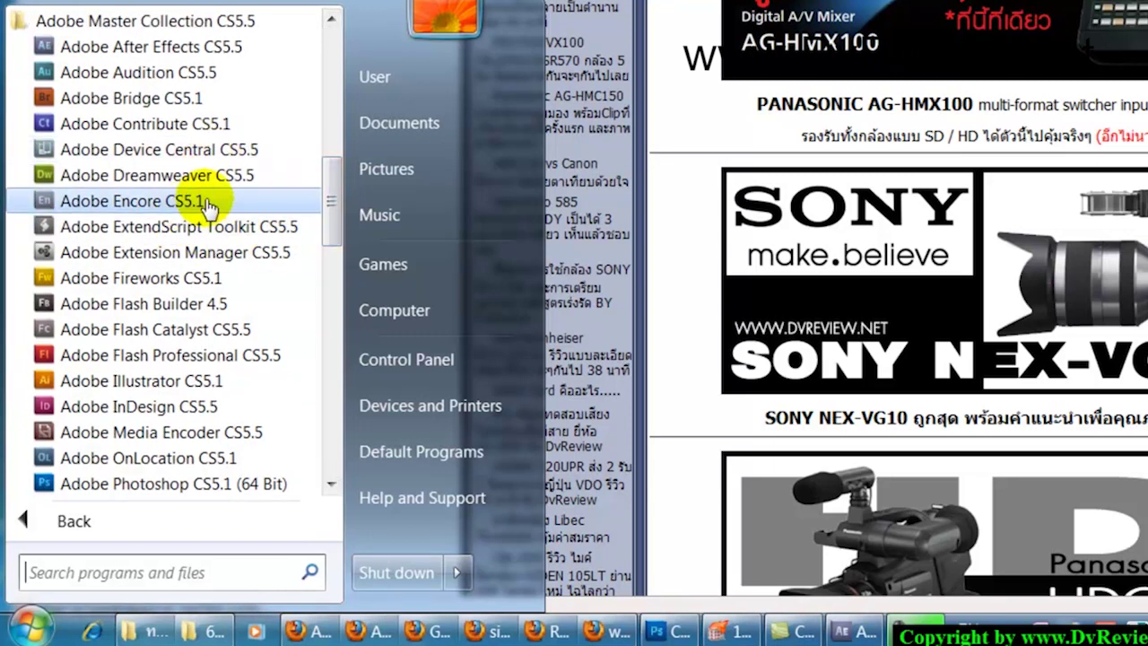
left_click_drag(336, 193, 334, 191)
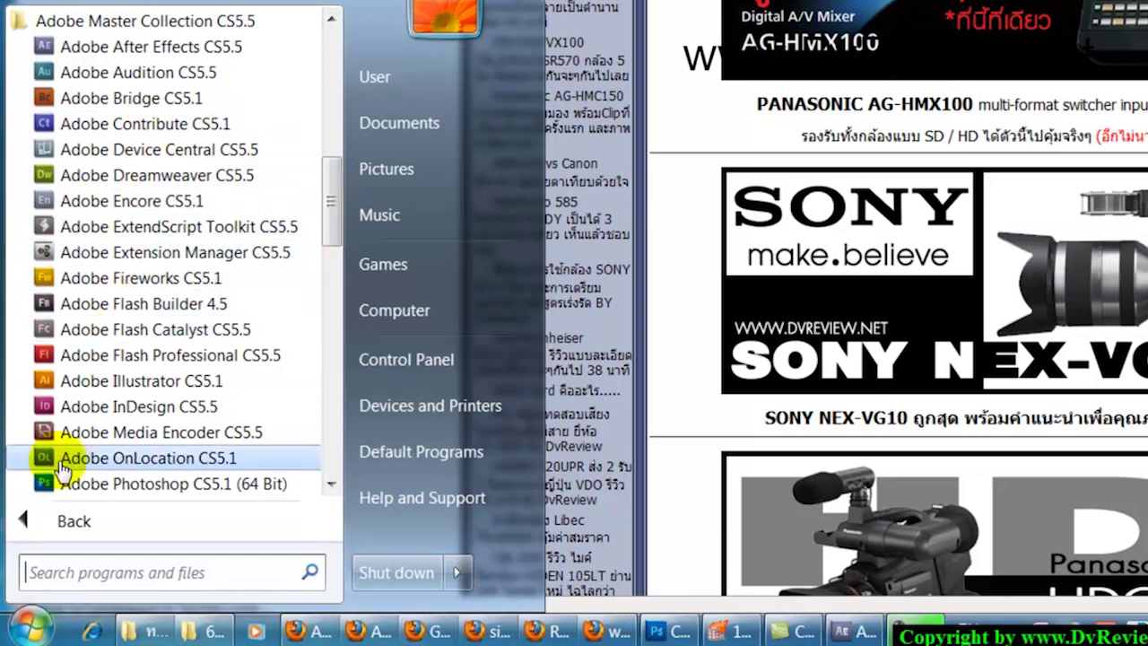
mouse_move(331, 208)
left_mouse_down()
mouse_move(332, 250)
mouse_move(329, 225)
left_mouse_up()
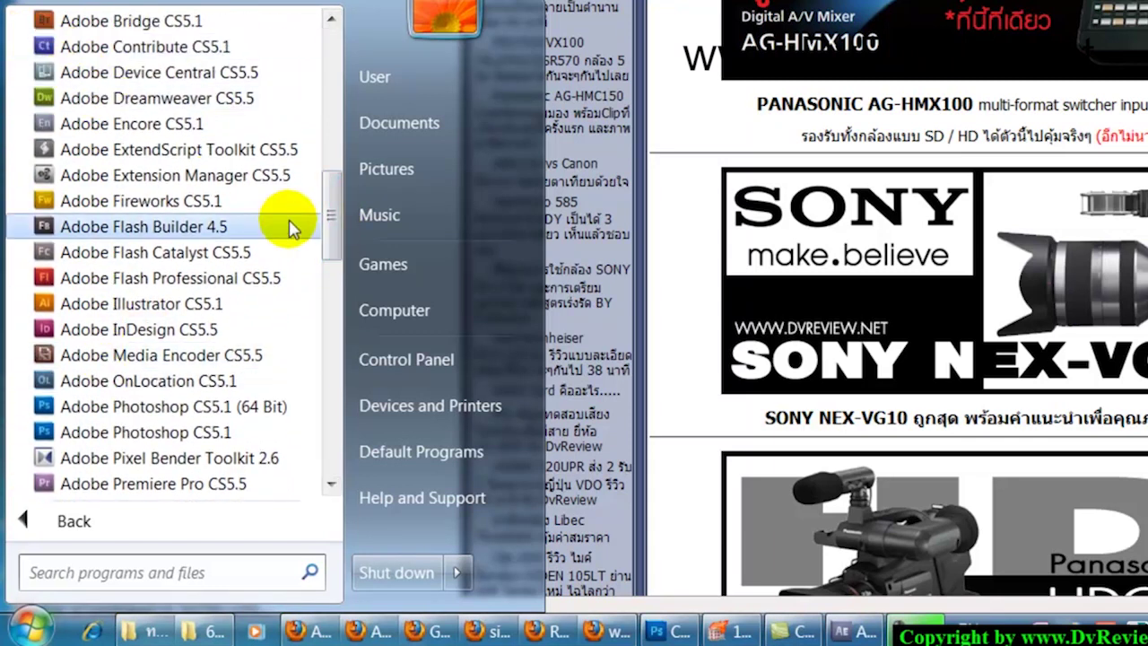
left_click_drag(333, 207, 332, 187)
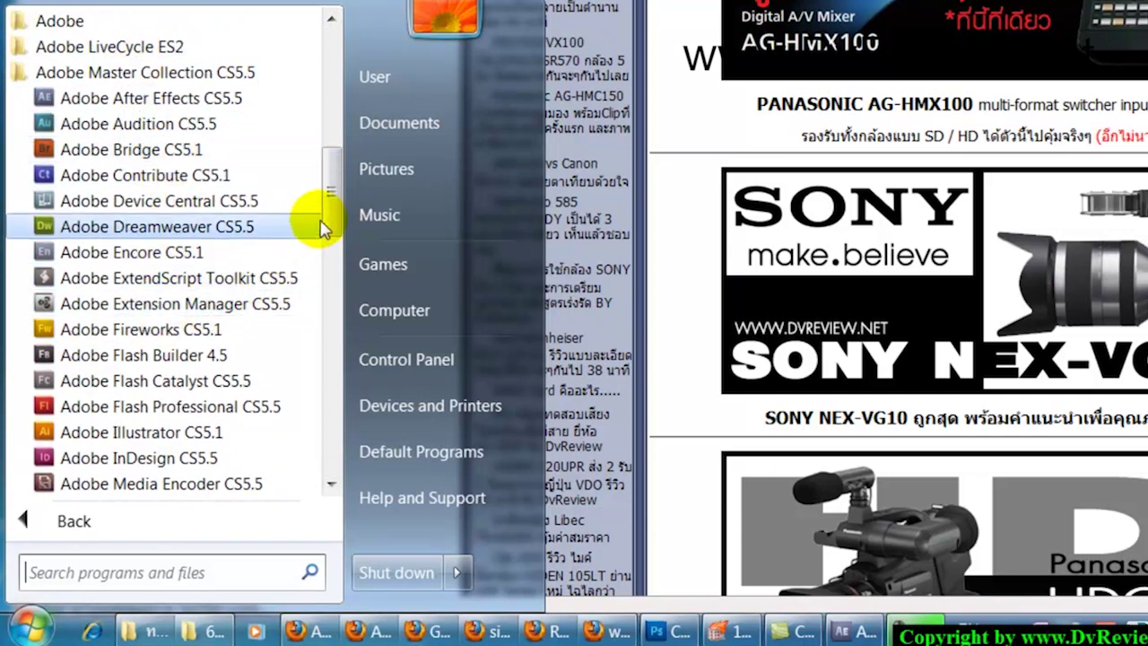
left_click_drag(328, 216, 332, 258)
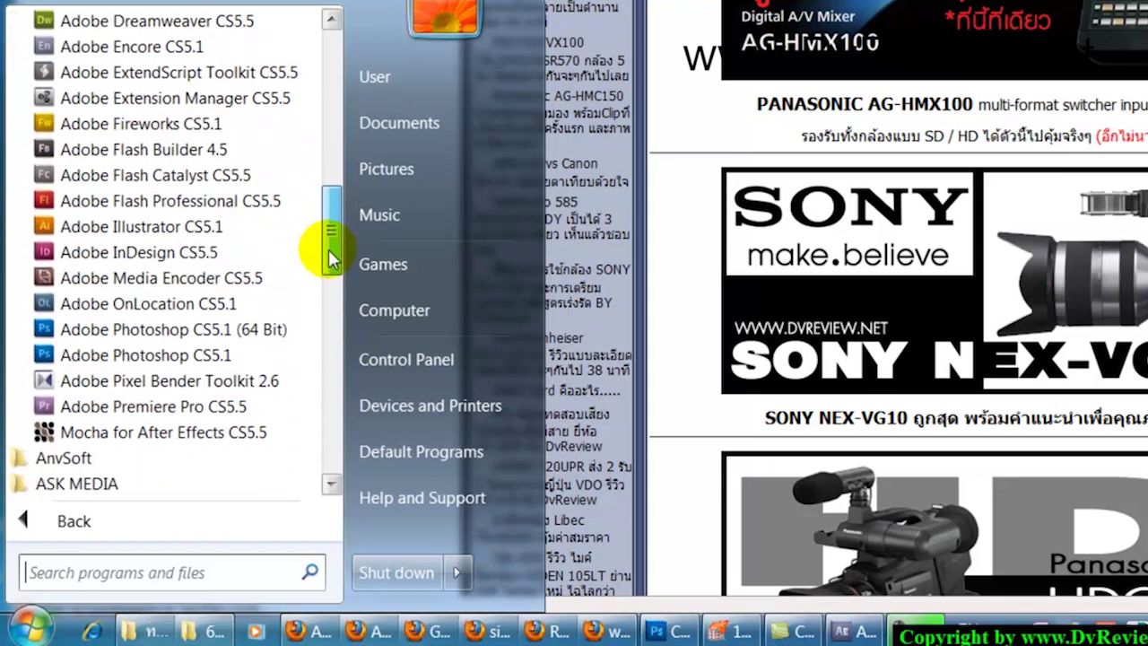
Launch Premiere Pro CS5.5 and start a New Project, reviewing its Mercury Playback GPU renderer and DV capture settings.
left_click(157, 408)
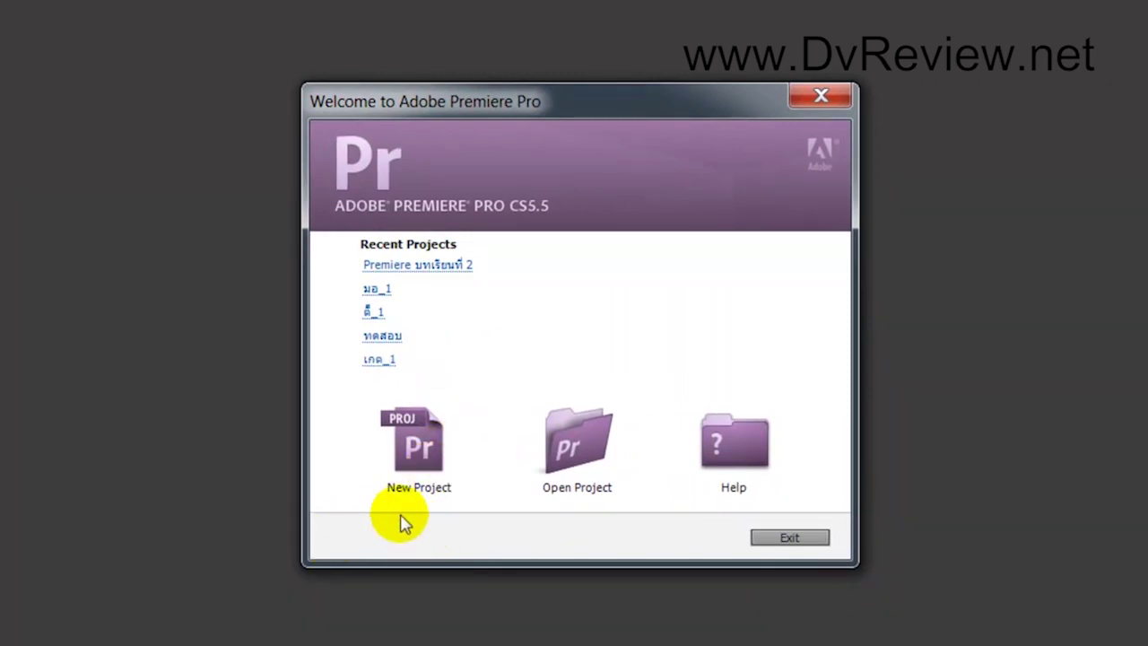
left_click(434, 462)
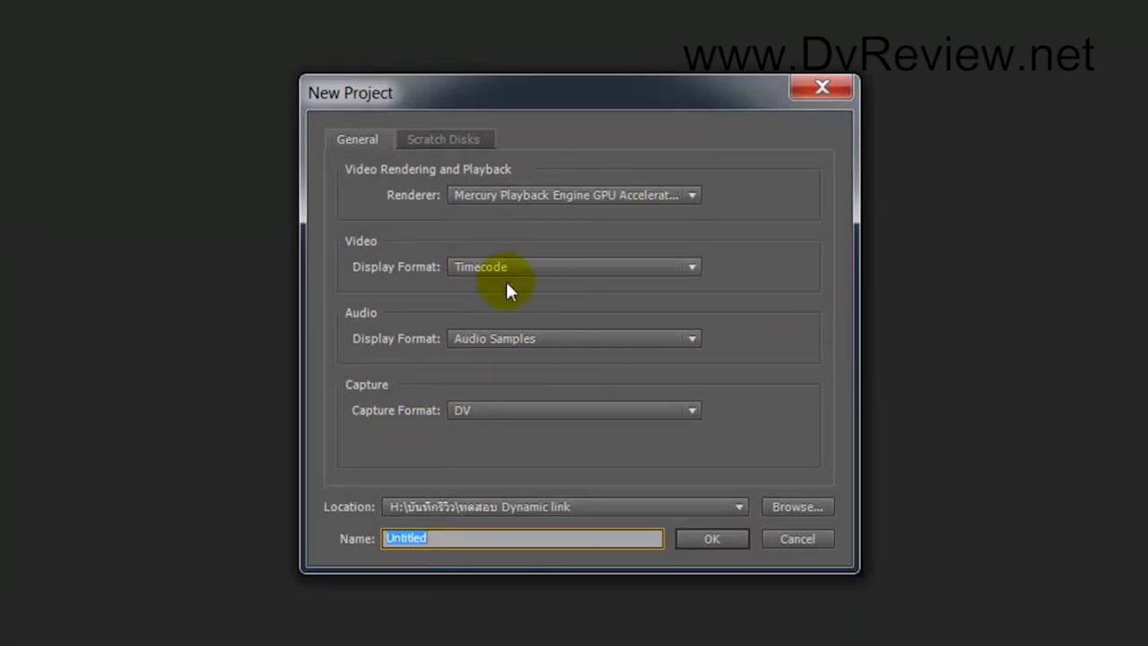
left_click(407, 241)
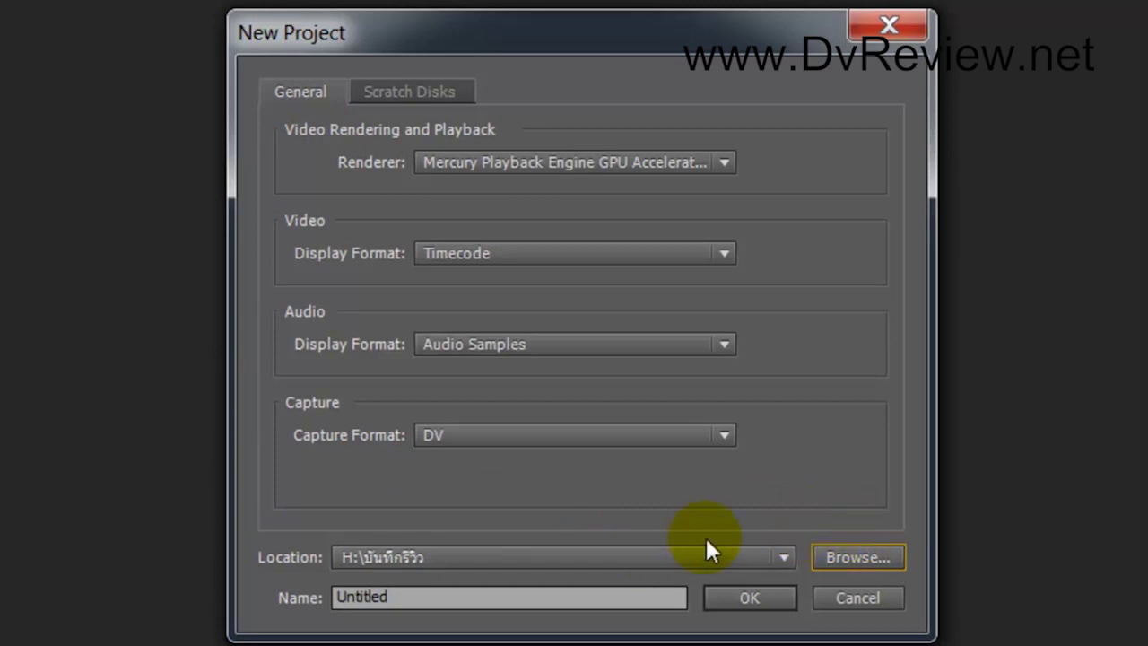
Create a folder named ภาพยนตร์ A inside H:\บันทึกรีวิว and choose it as the project location.
left_click(865, 561)
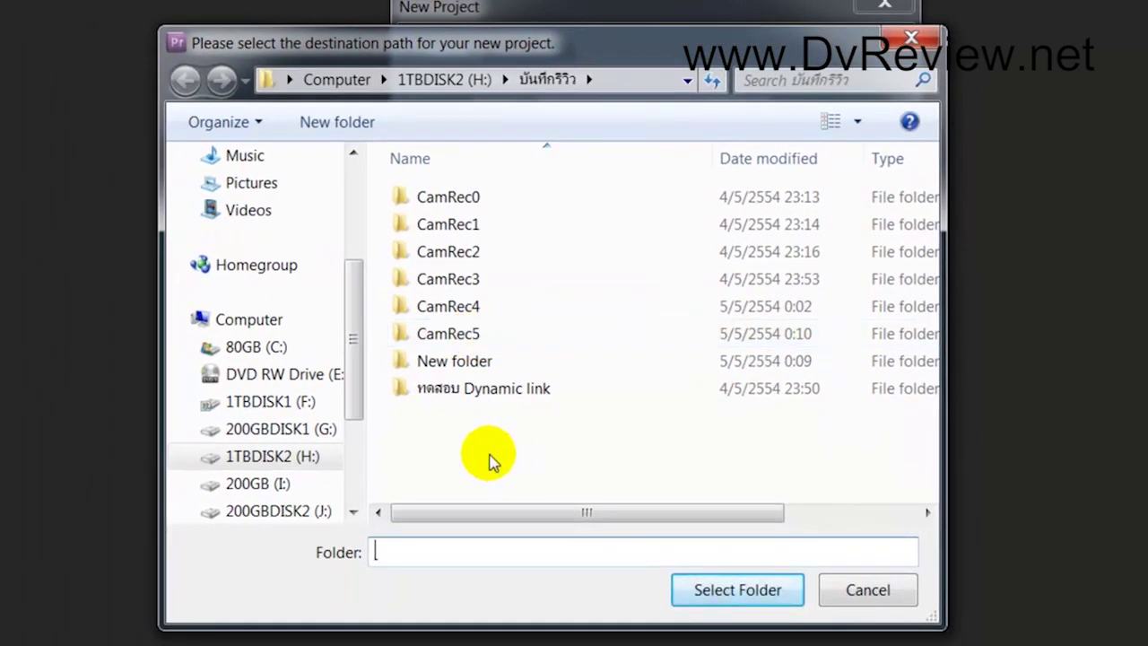
right_click(452, 443)
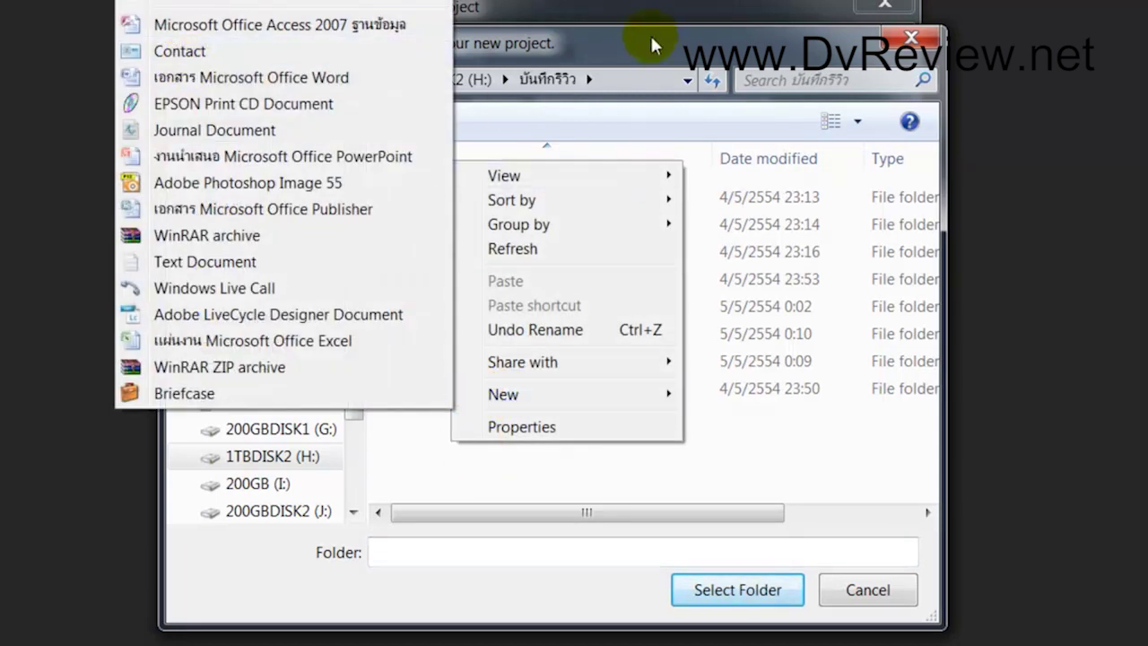
left_click(653, 50)
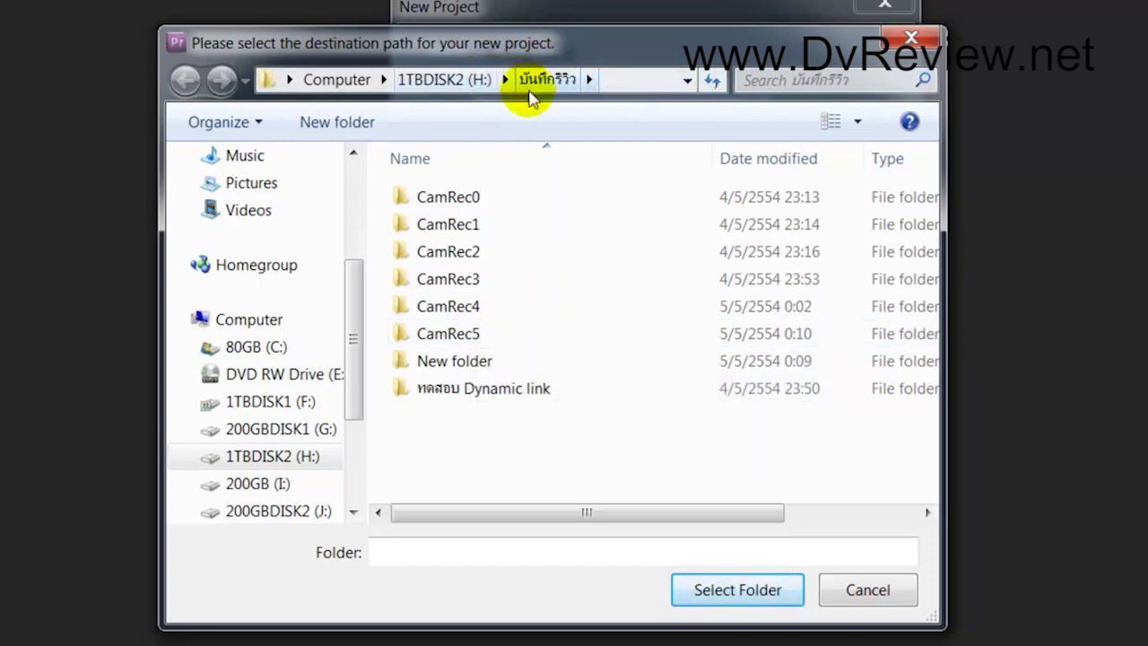
right_click(438, 441)
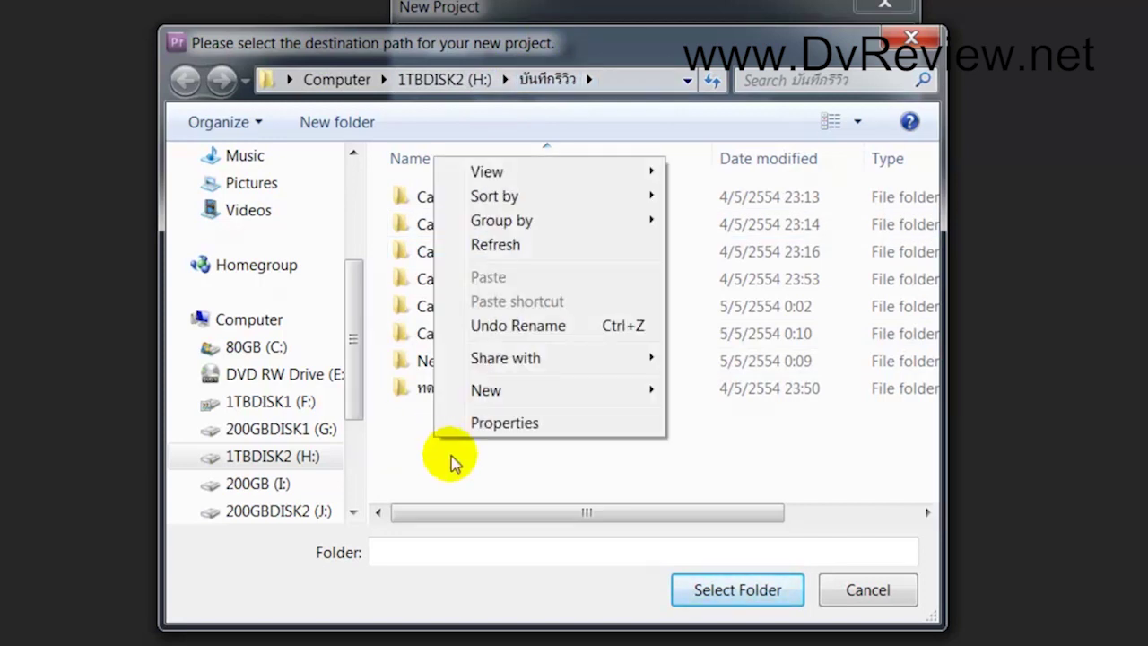
mouse_move(481, 392)
left_click(179, 1)
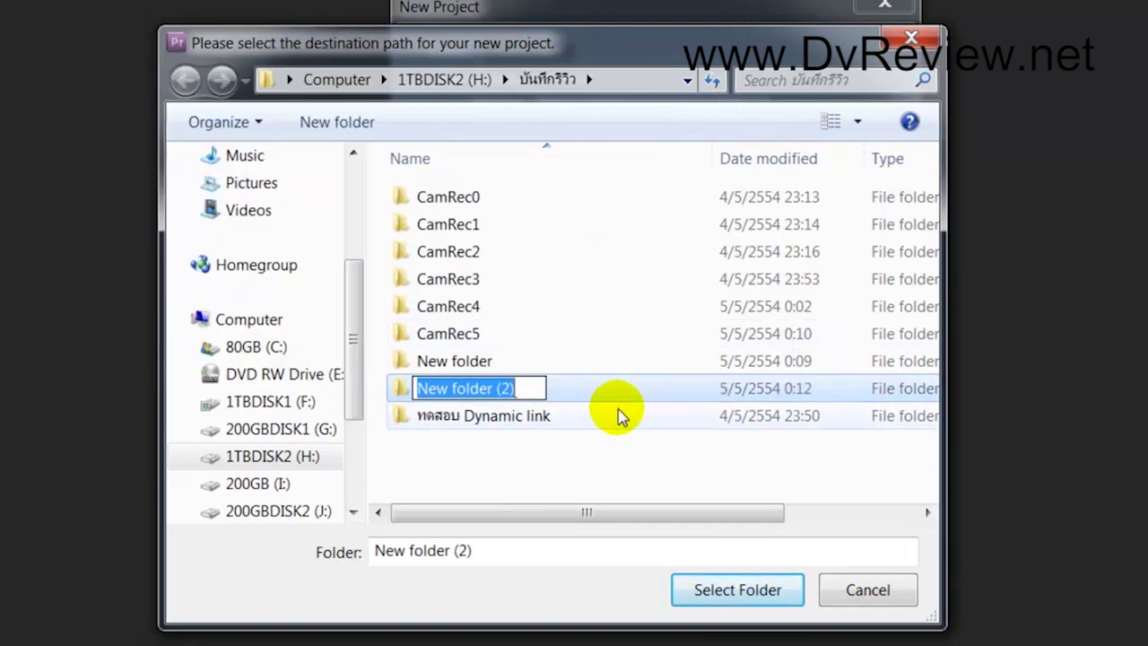
type("ภ")
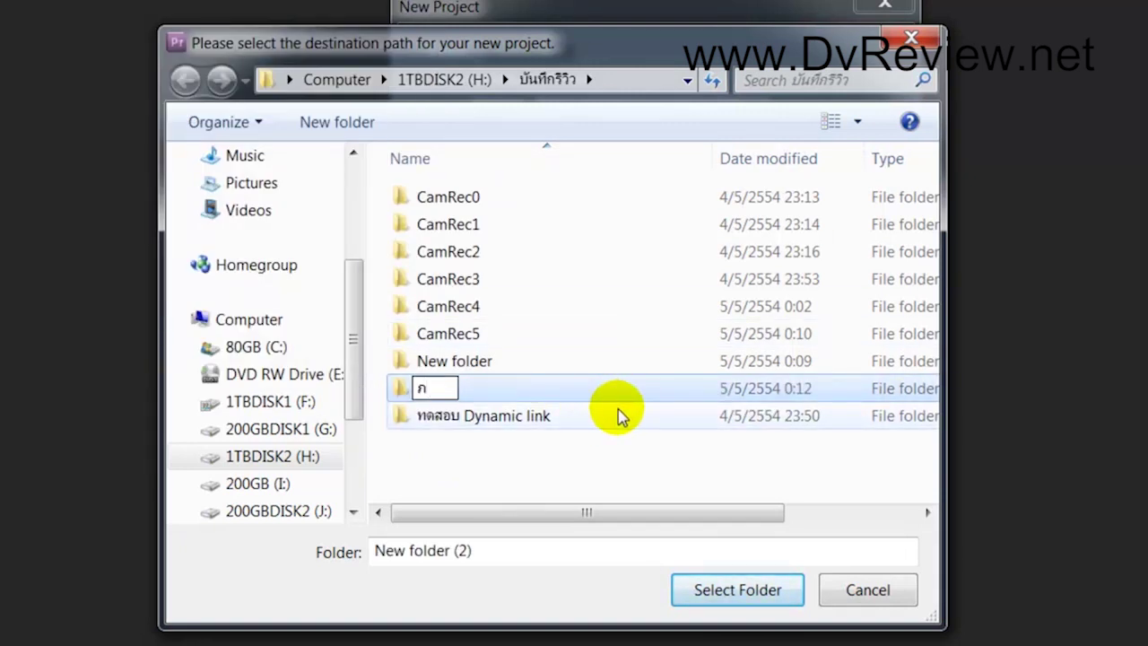
type("าพยนตร")
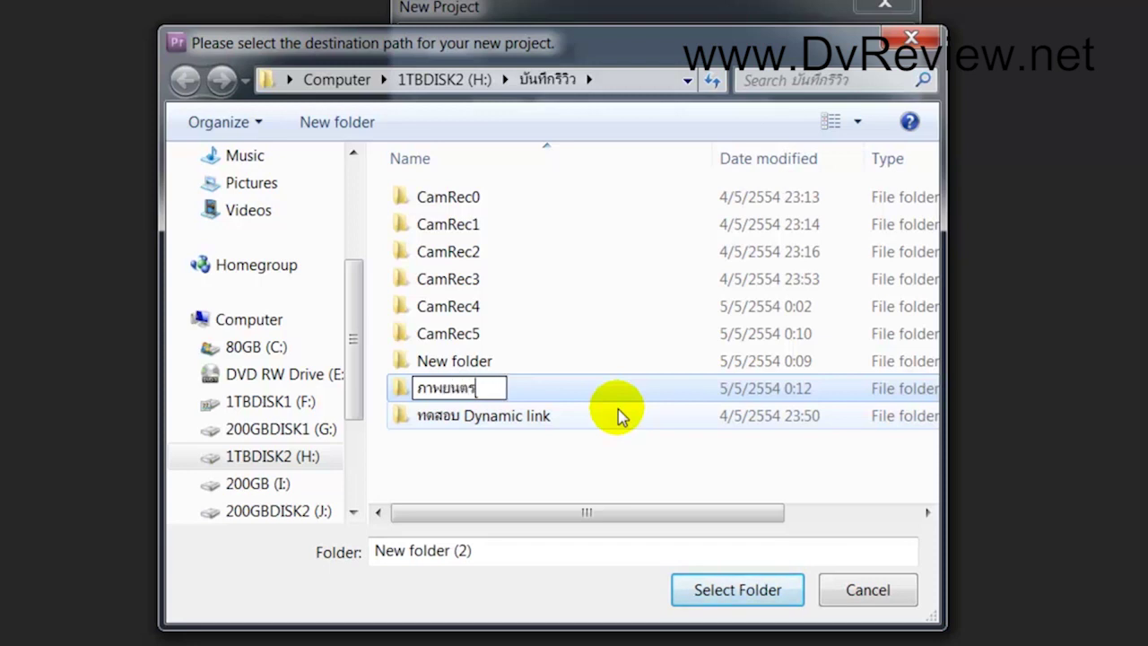
type("์ ")
type("A")
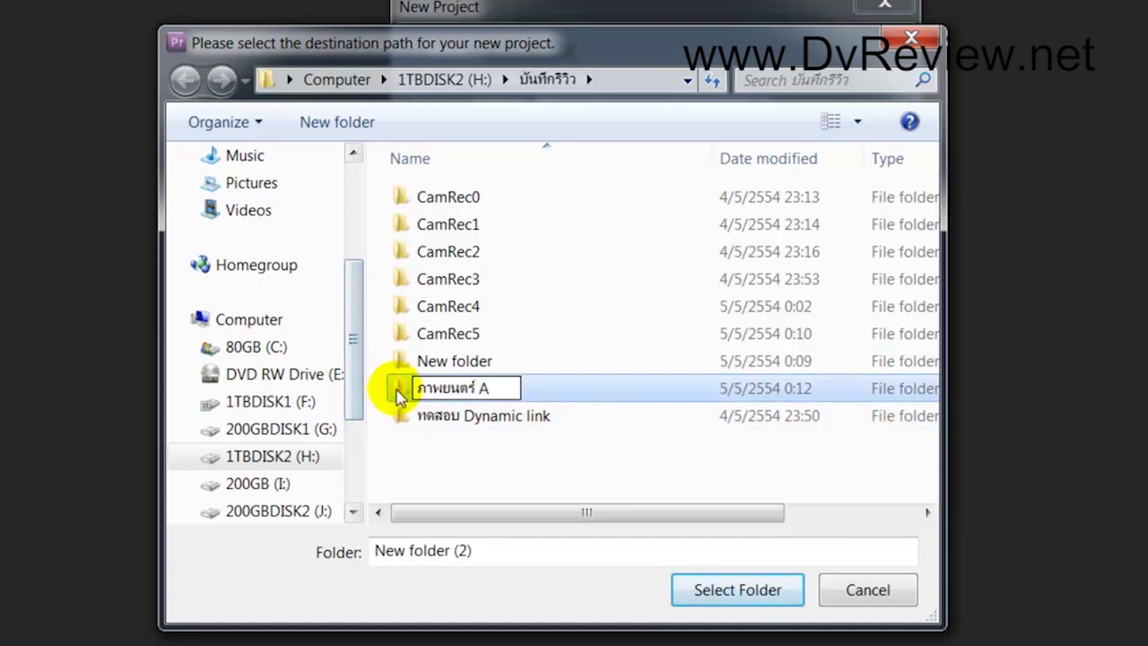
left_click(399, 395)
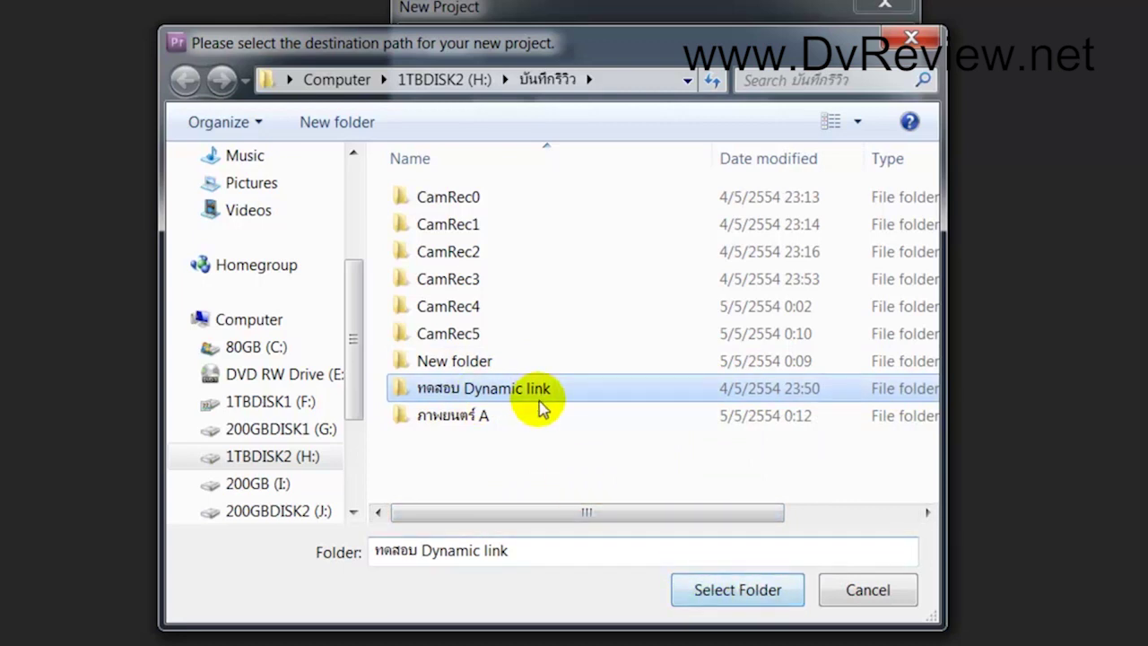
left_click(452, 420)
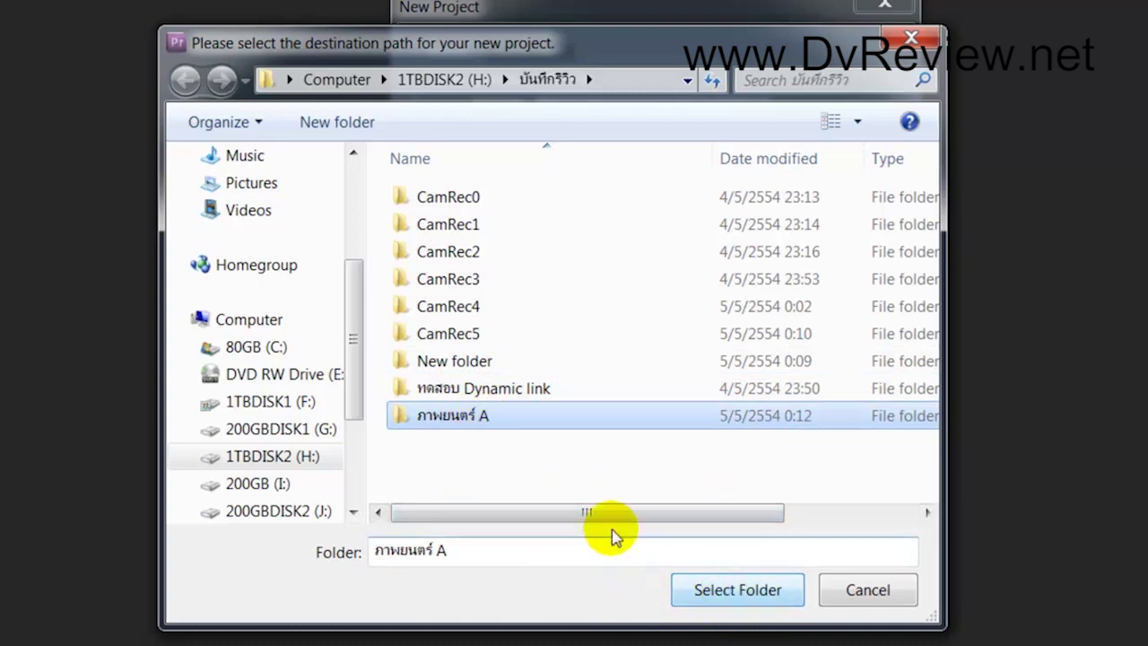
Confirm H:\บันทึกรีวิว\ภาพยนตร์ A as the location and rename the project from Untitled to ภาพยนตร์ A.
left_click(725, 594)
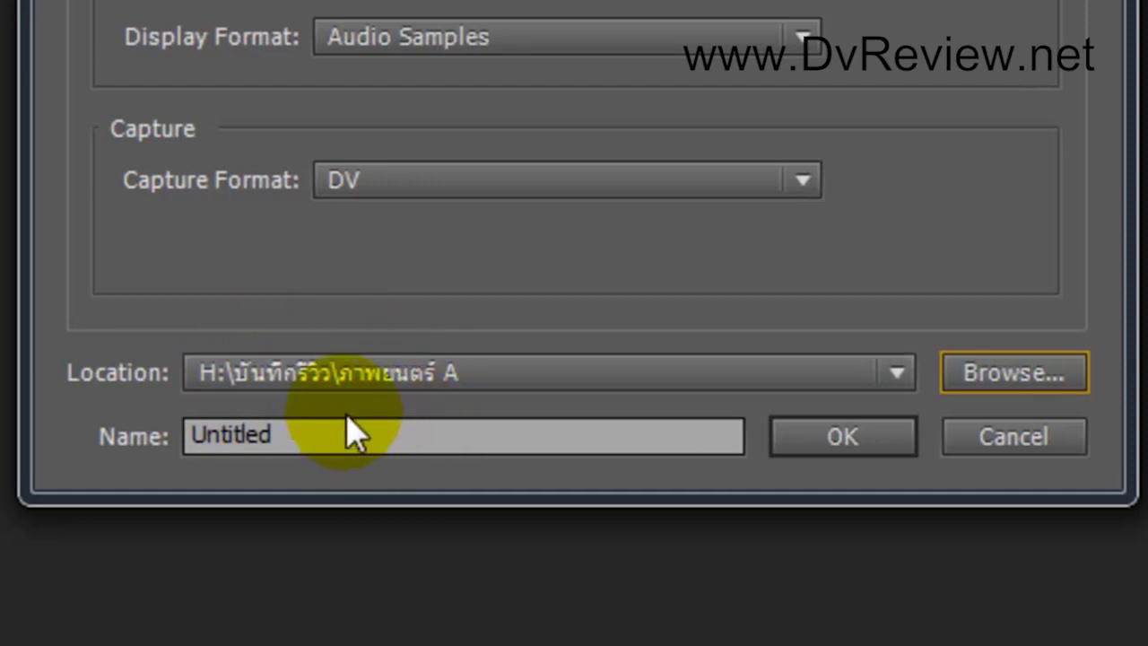
double_click(311, 433)
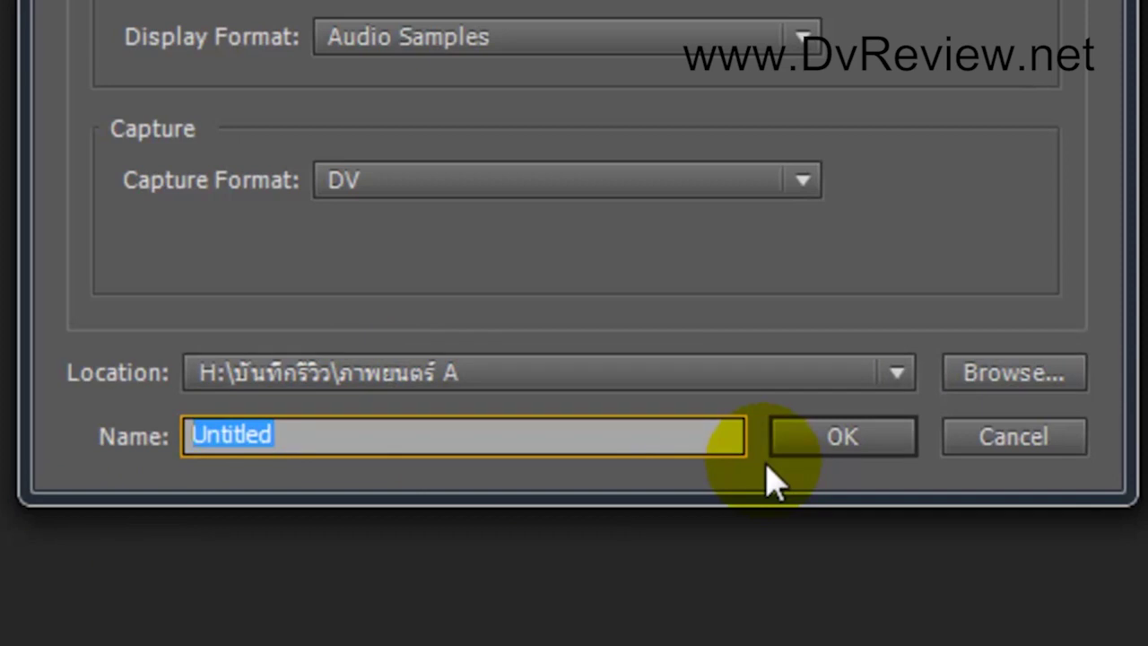
type("ตษทญฯง")
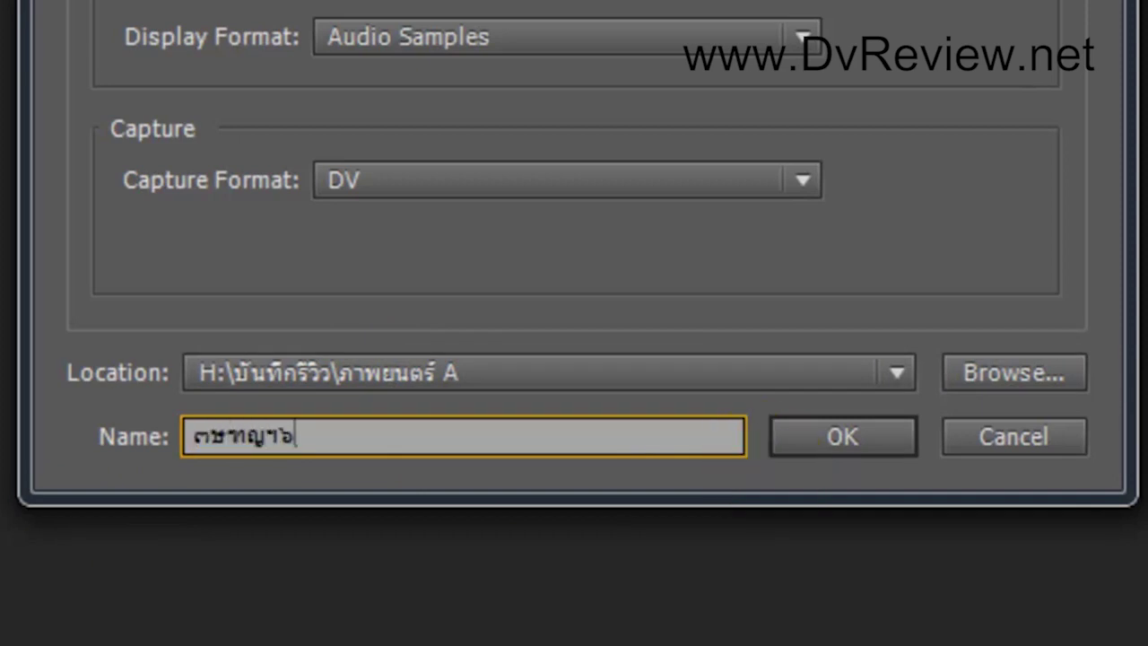
type("อิ")
key("BackSpace")
key("BackSpace")
key("BackSpace")
key("BackSpace")
key("BackSpace")
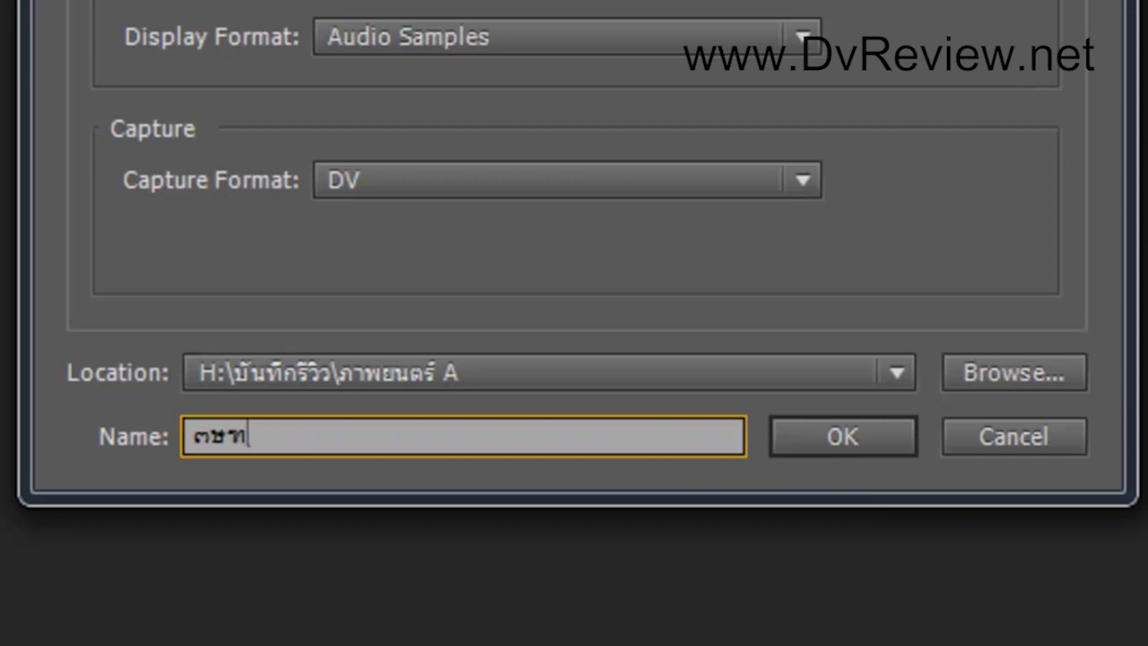
key("BackSpace")
key("BackSpace")
key("BackSpace")
type("ภ")
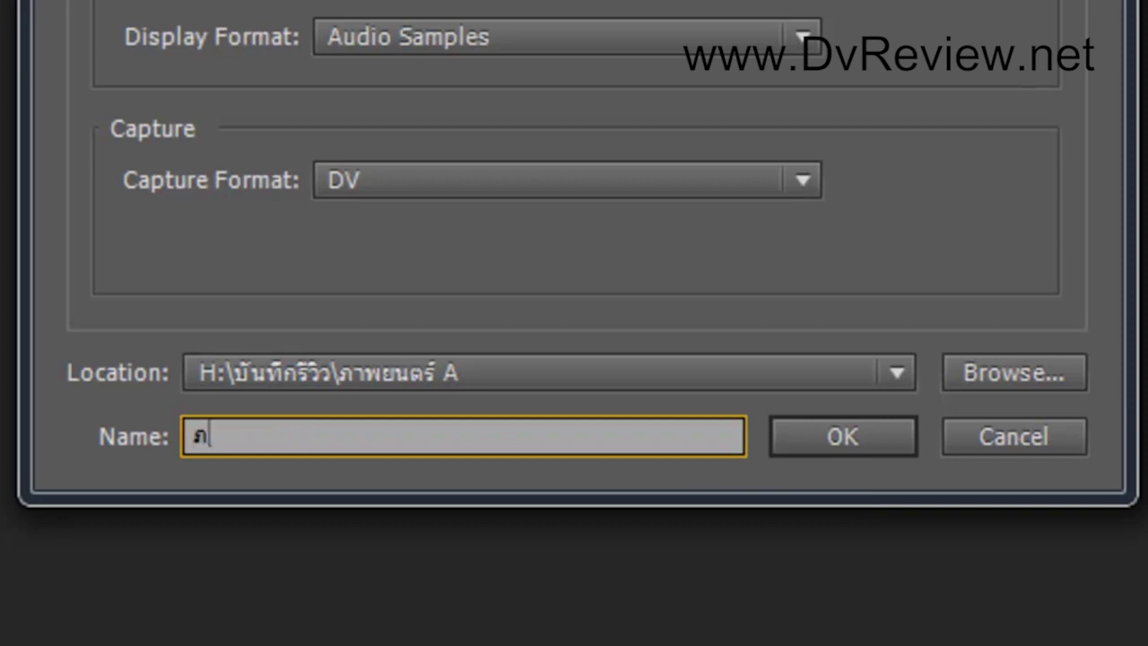
type("าพยนตร์ ")
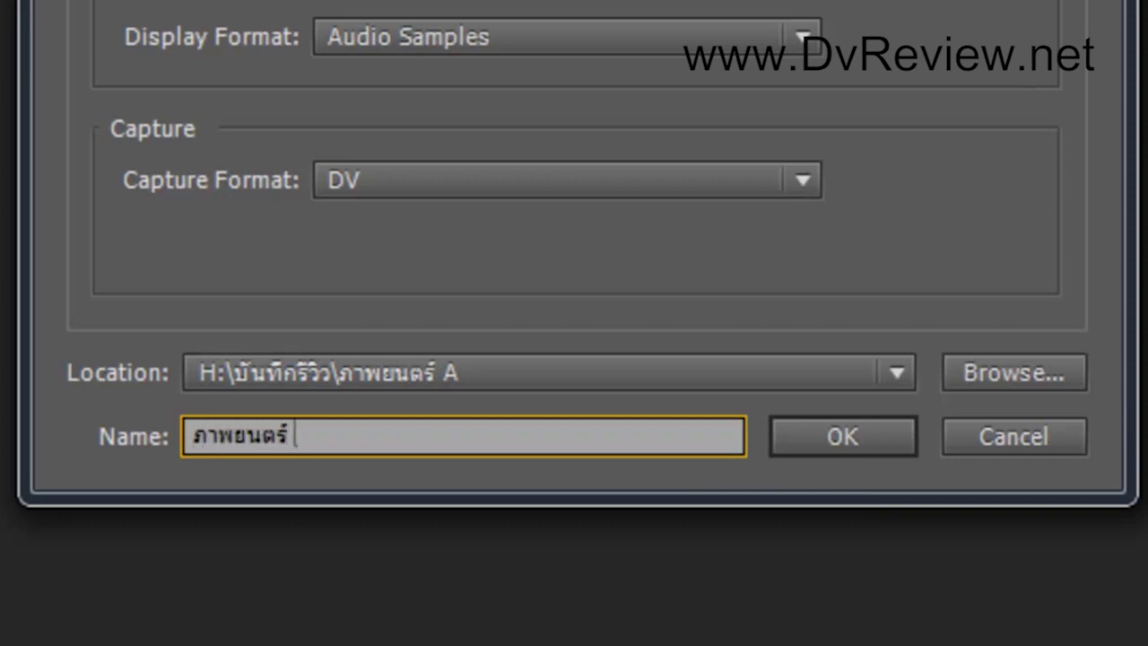
type("A")
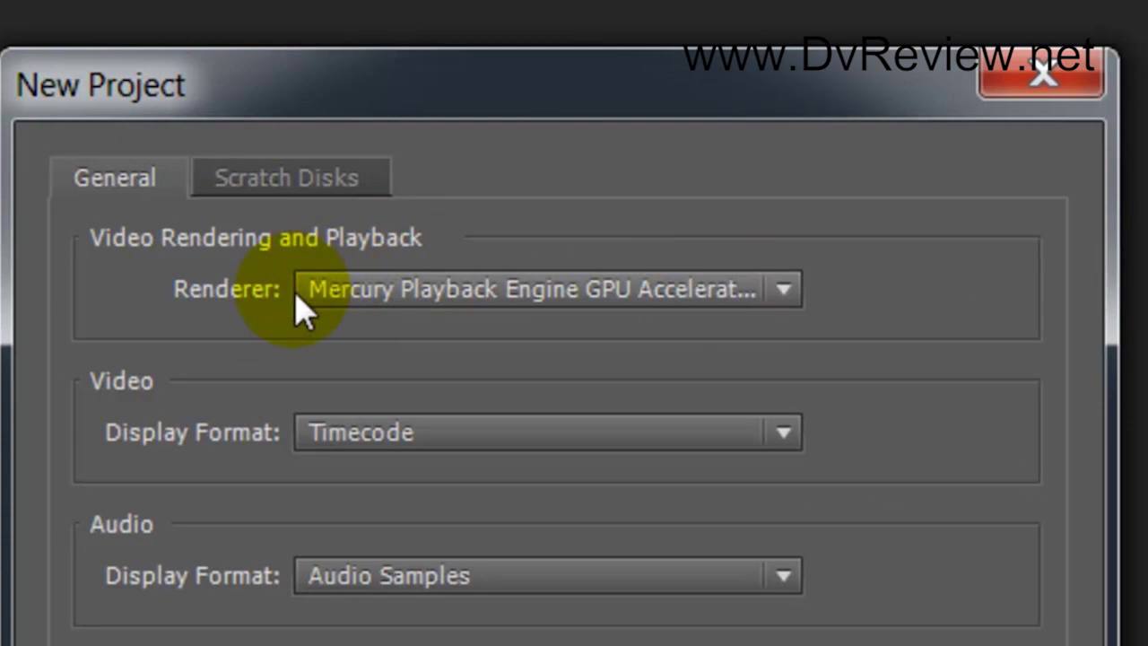
left_click(767, 289)
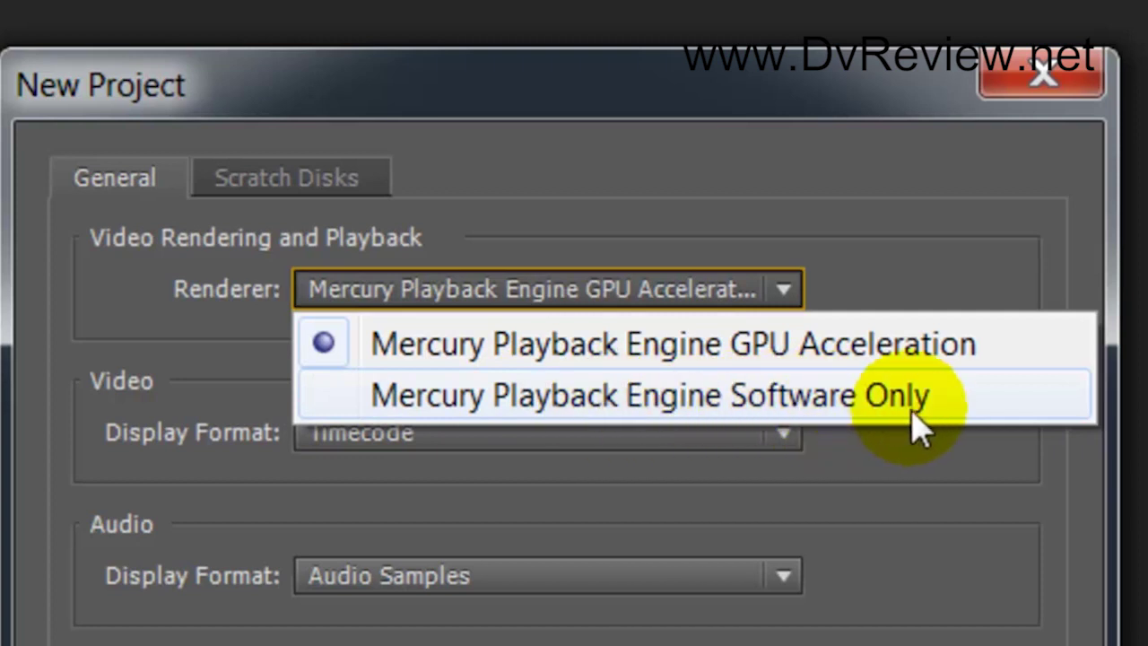
left_click(847, 267)
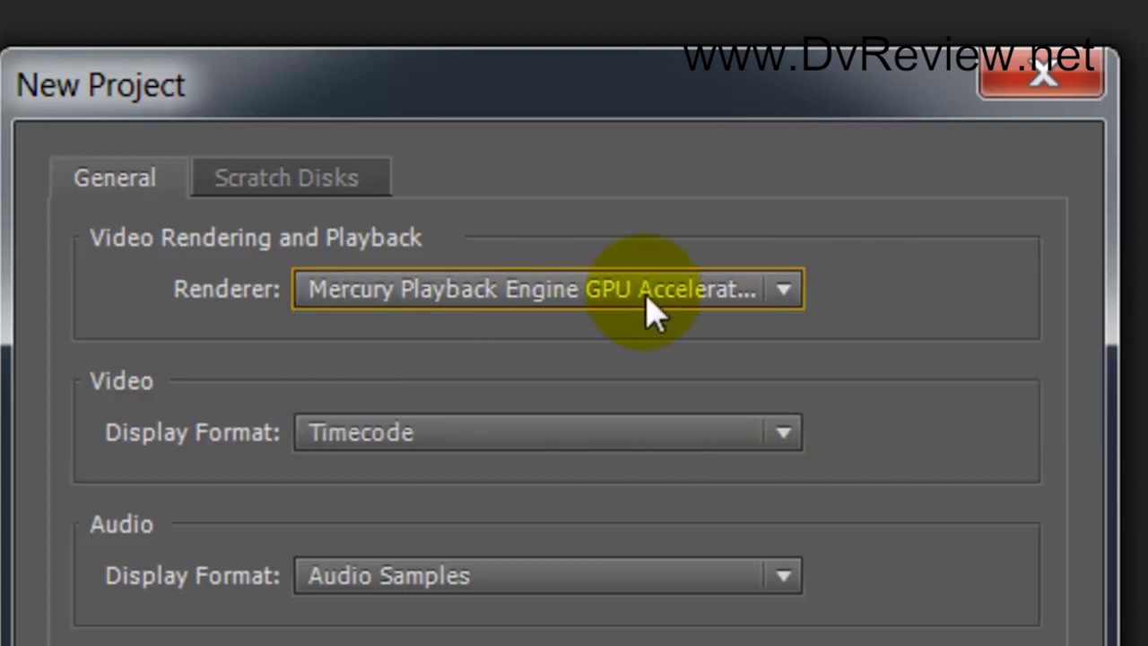
left_click(782, 292)
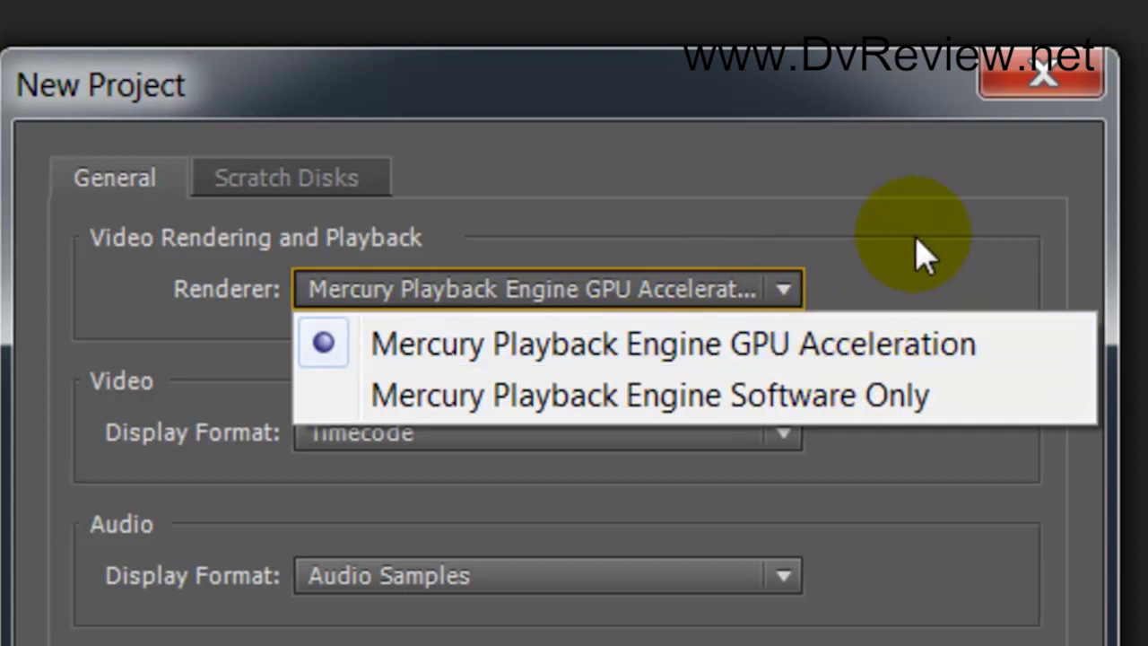
left_click(924, 255)
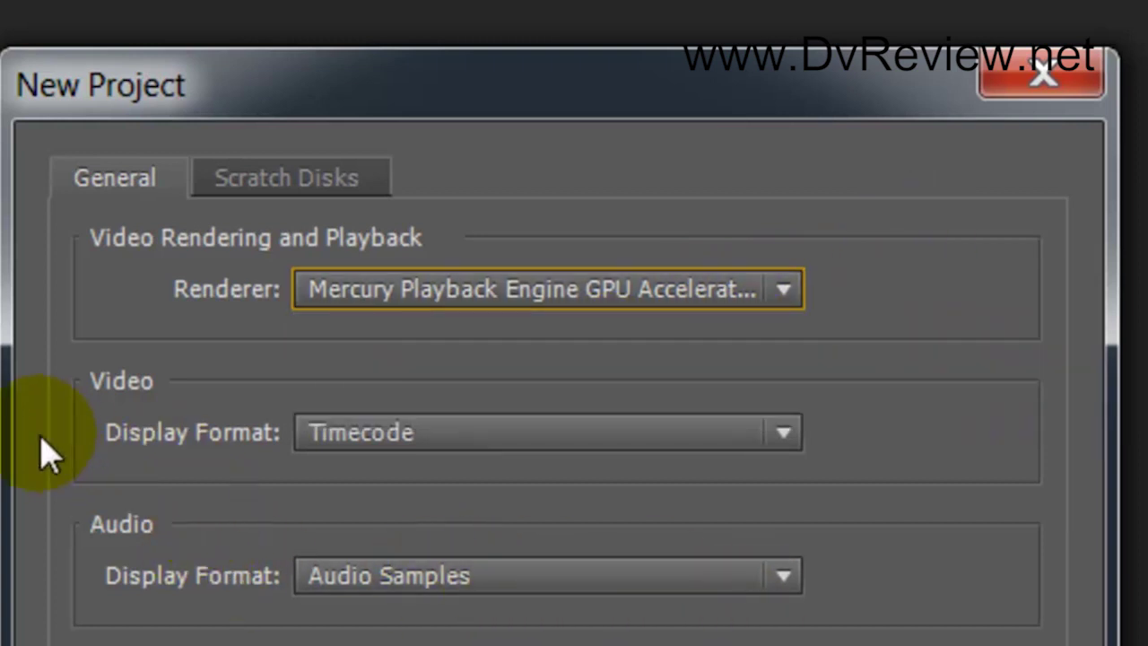
left_click(781, 435)
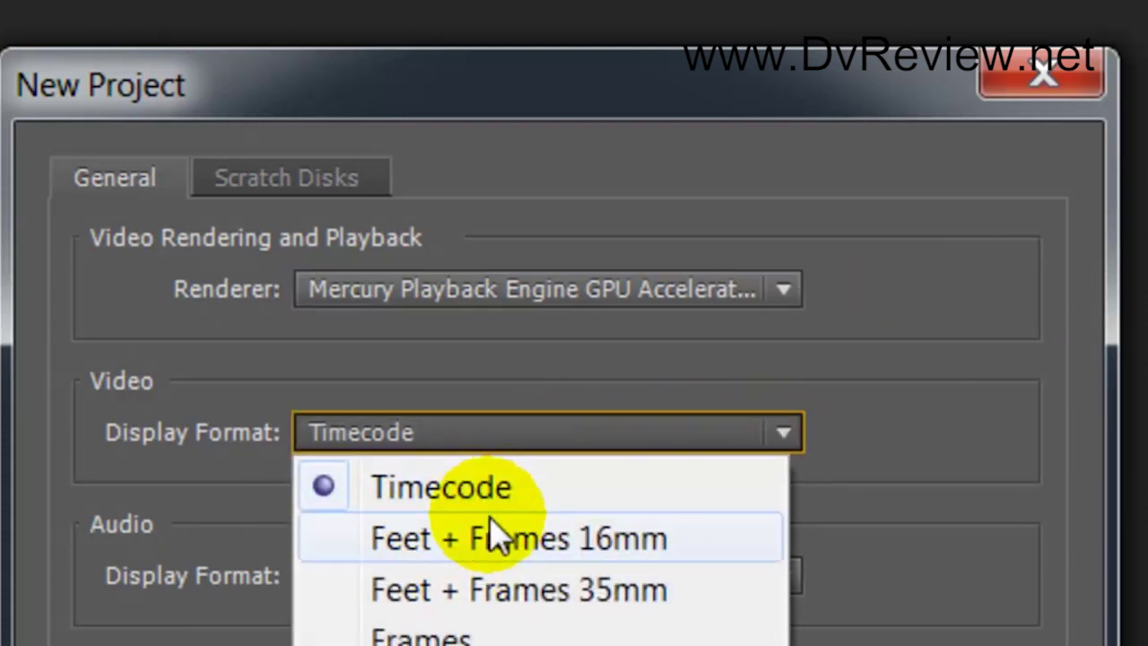
left_click(628, 491)
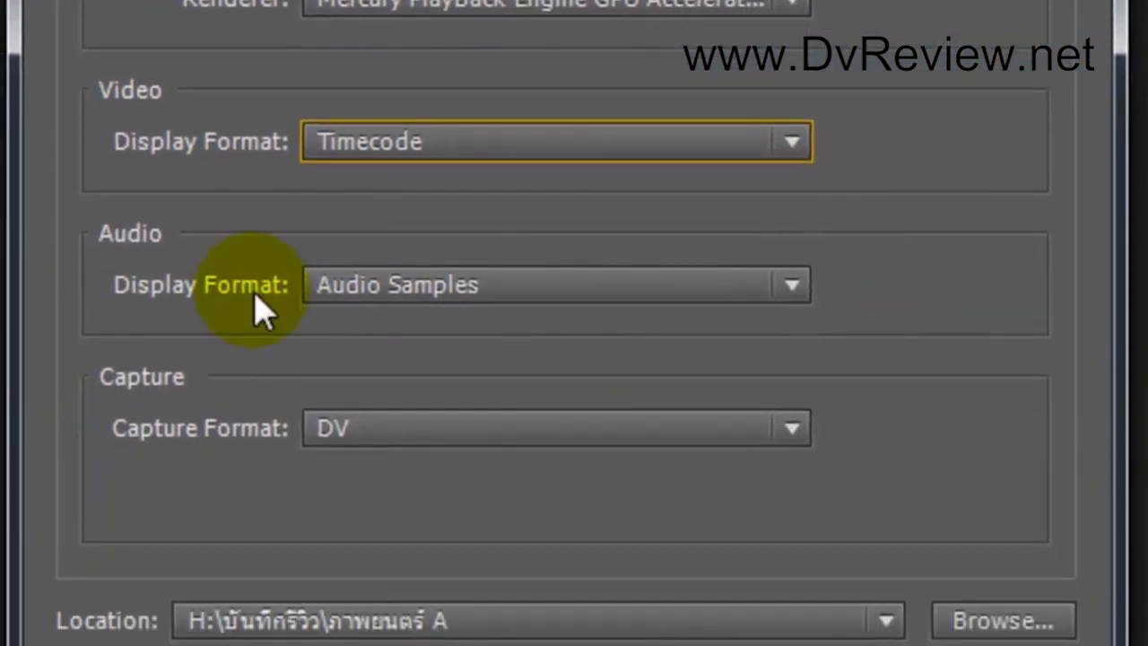
left_click(727, 294)
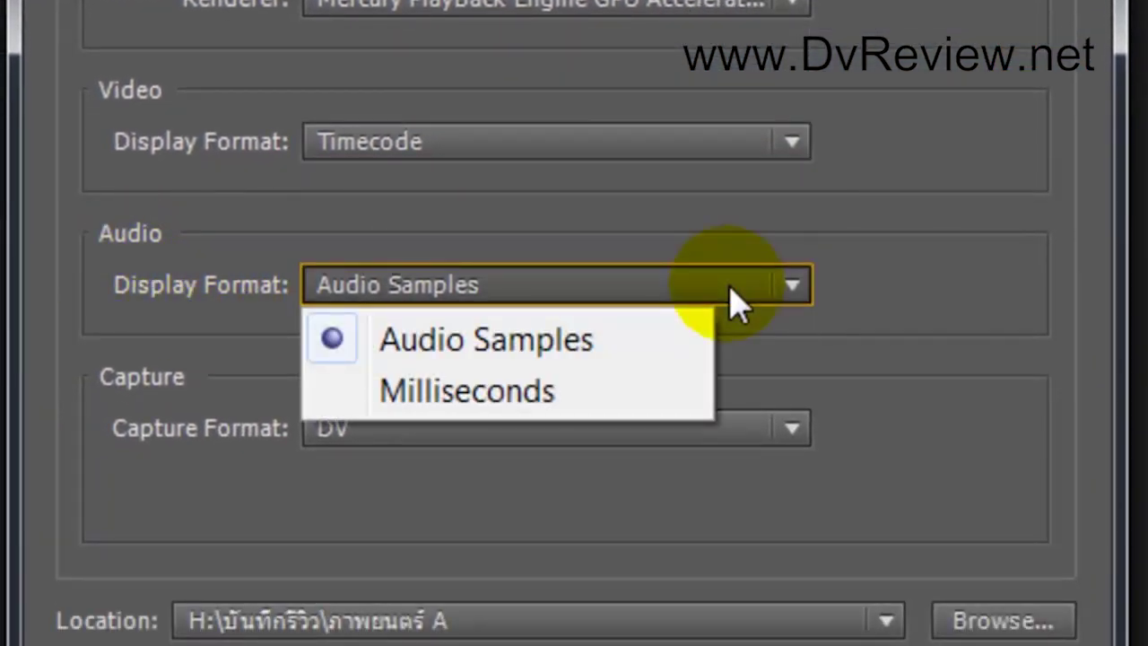
left_click(899, 239)
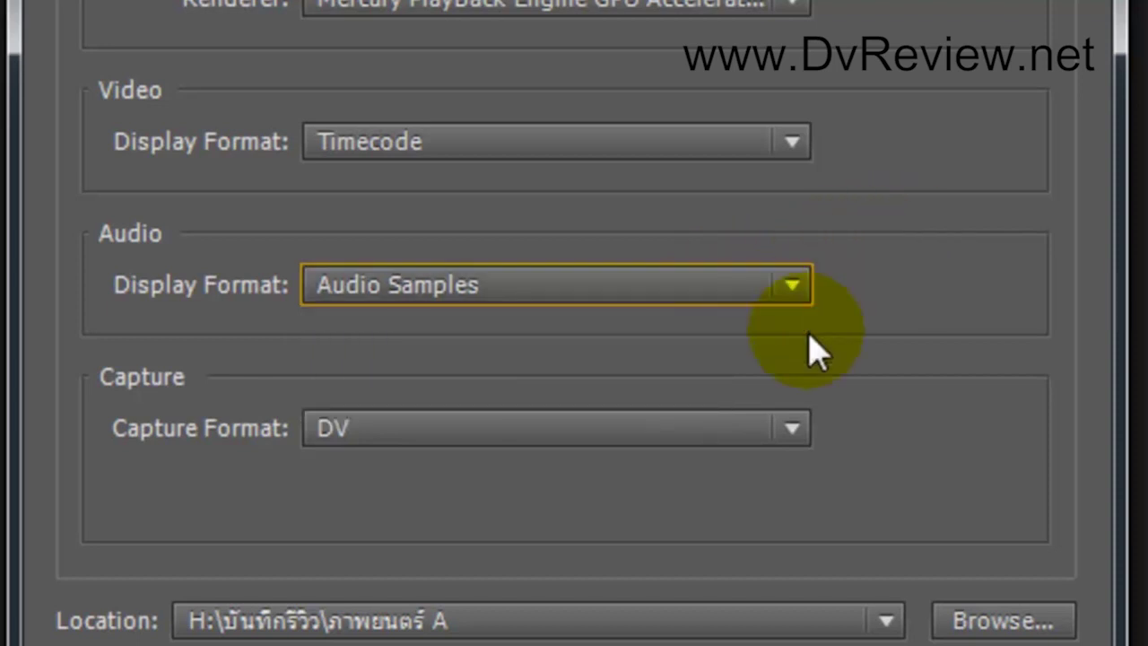
left_click(688, 434)
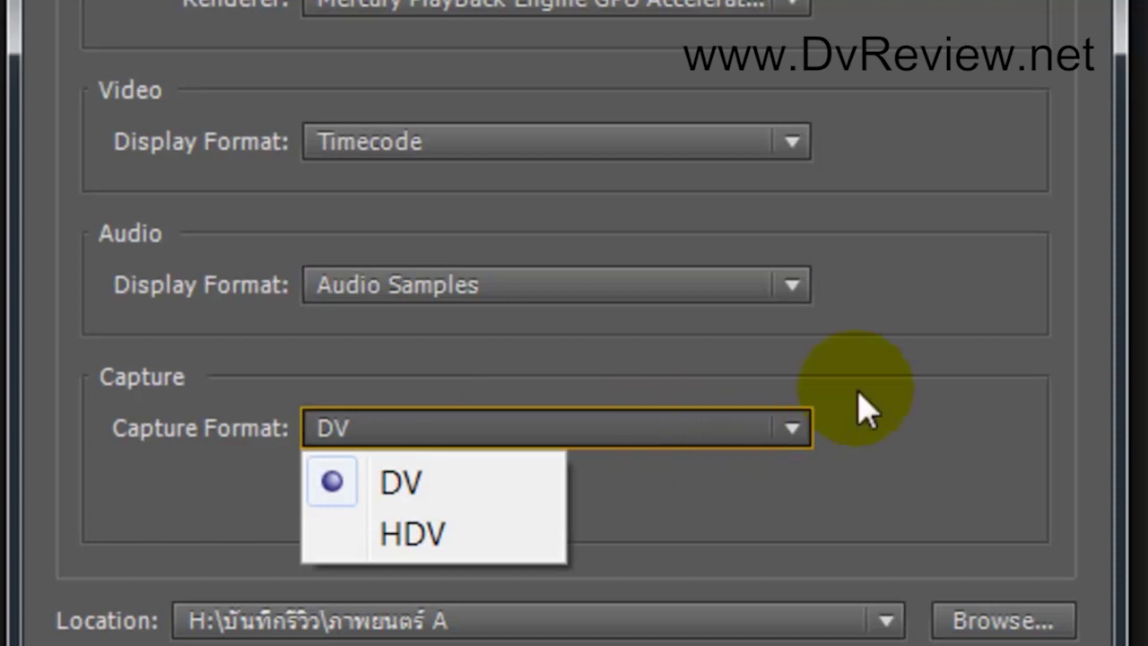
left_click(915, 408)
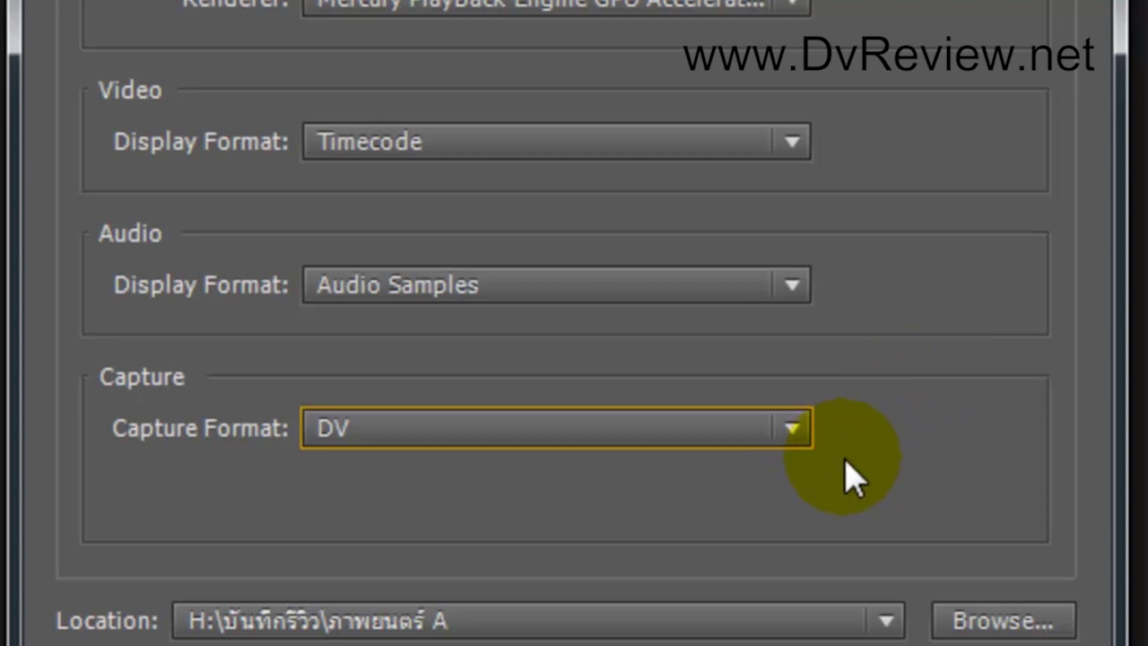
left_click(794, 431)
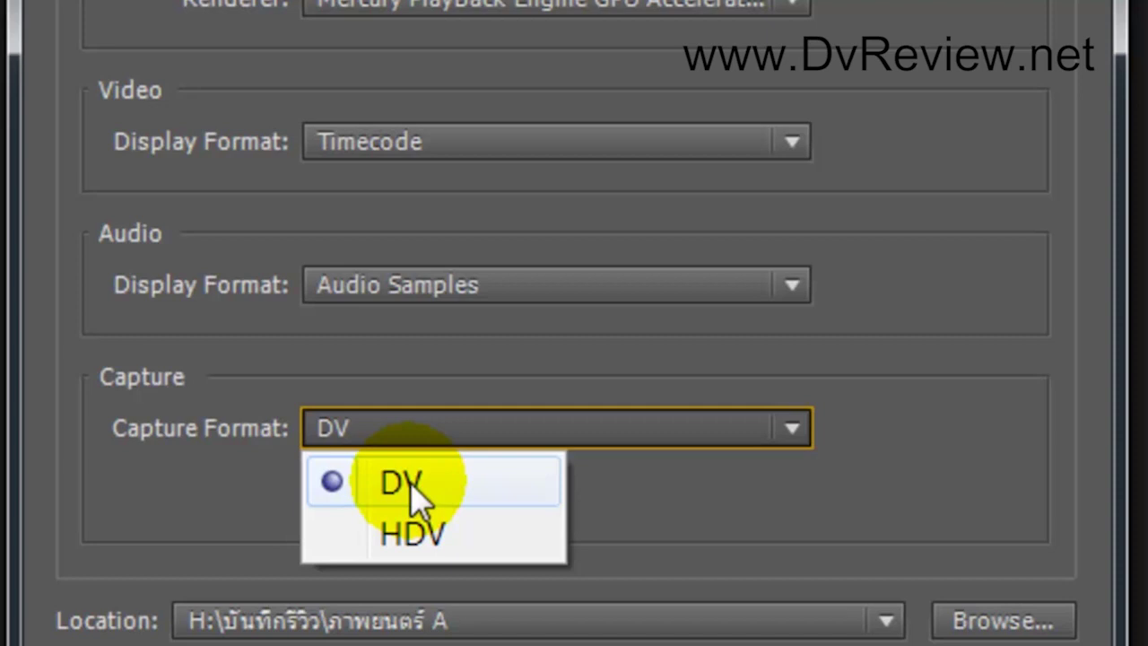
left_click(1005, 370)
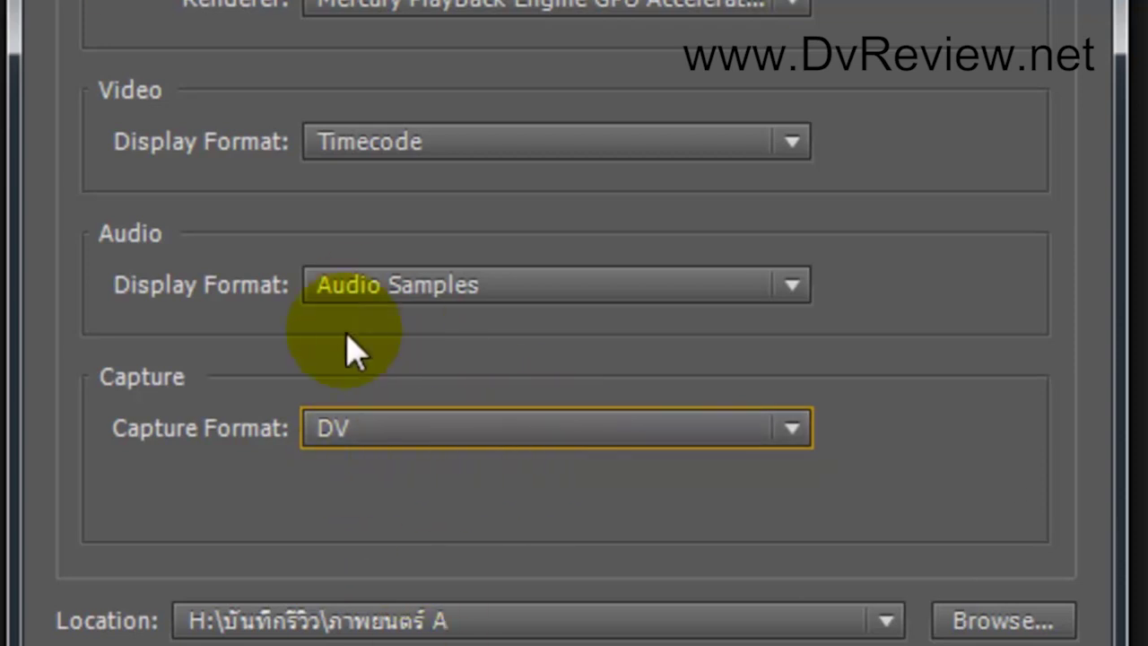
left_click(269, 157)
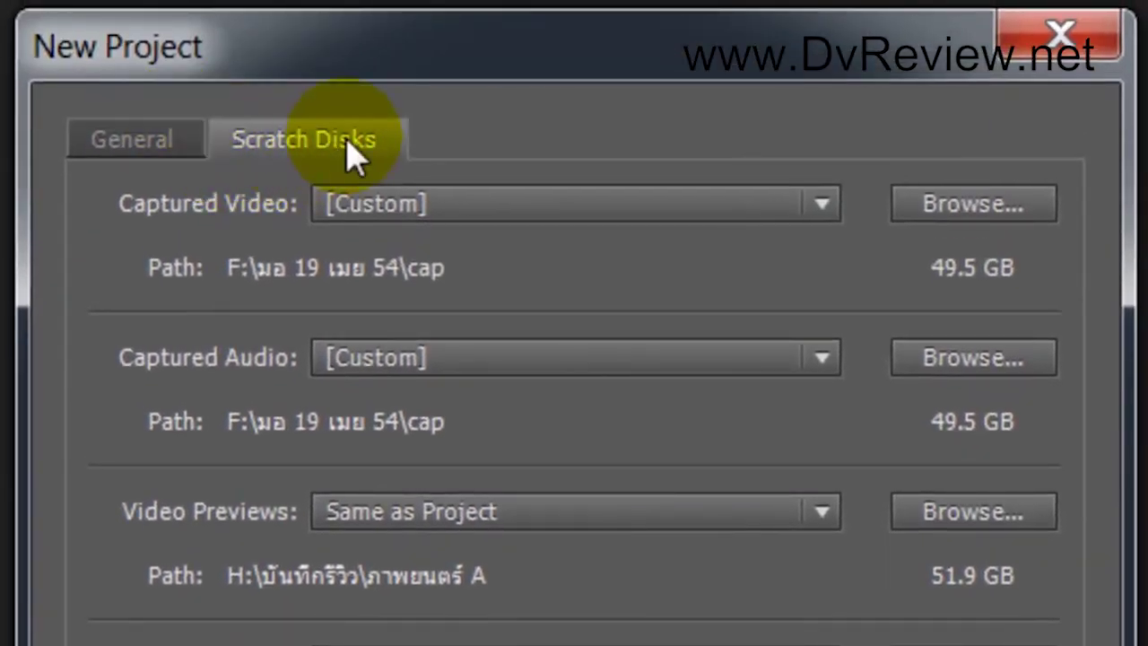
Point the Captured Video scratch disk to H:\บันทึกรีวิว\ภาพยนตร์ A.
left_click(153, 150)
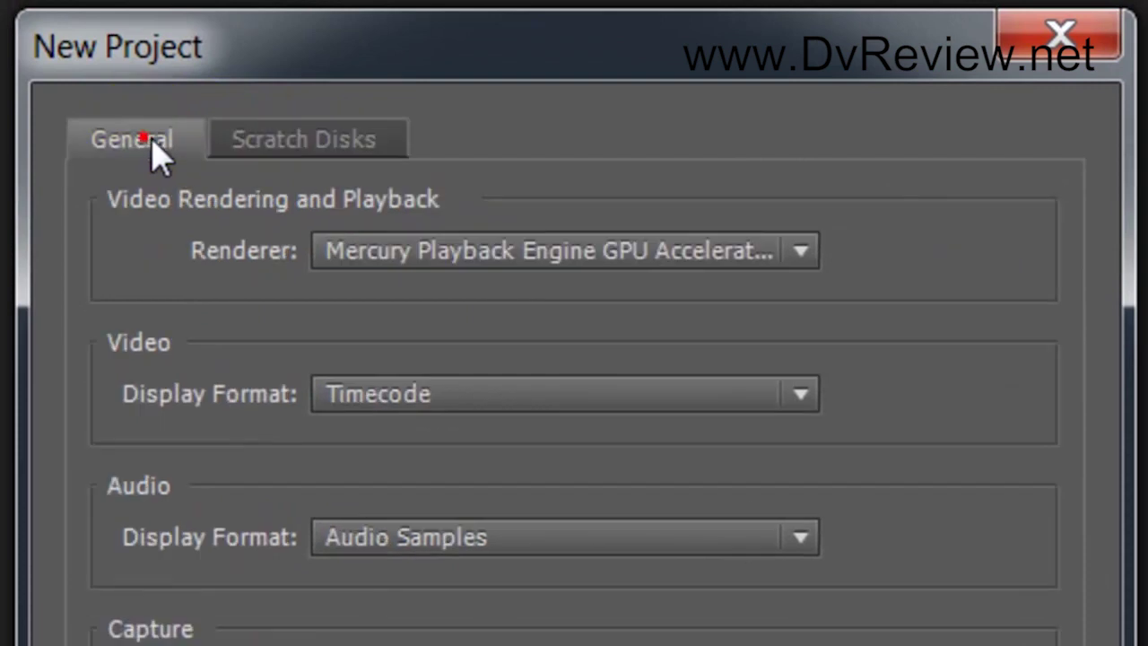
left_click(291, 148)
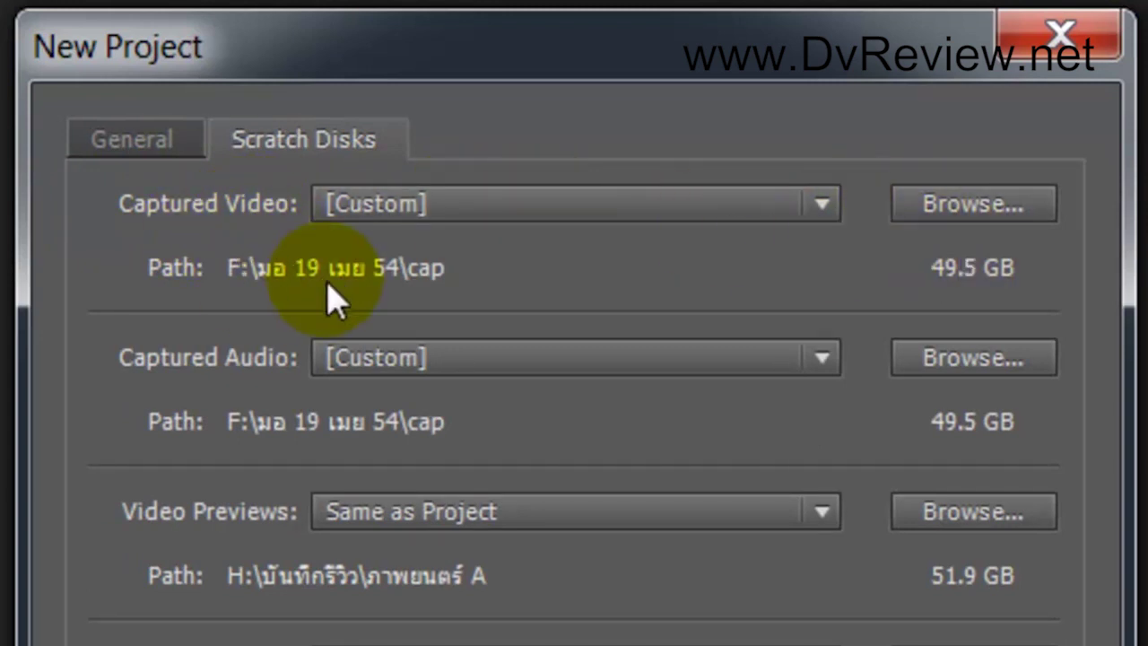
left_click(964, 208)
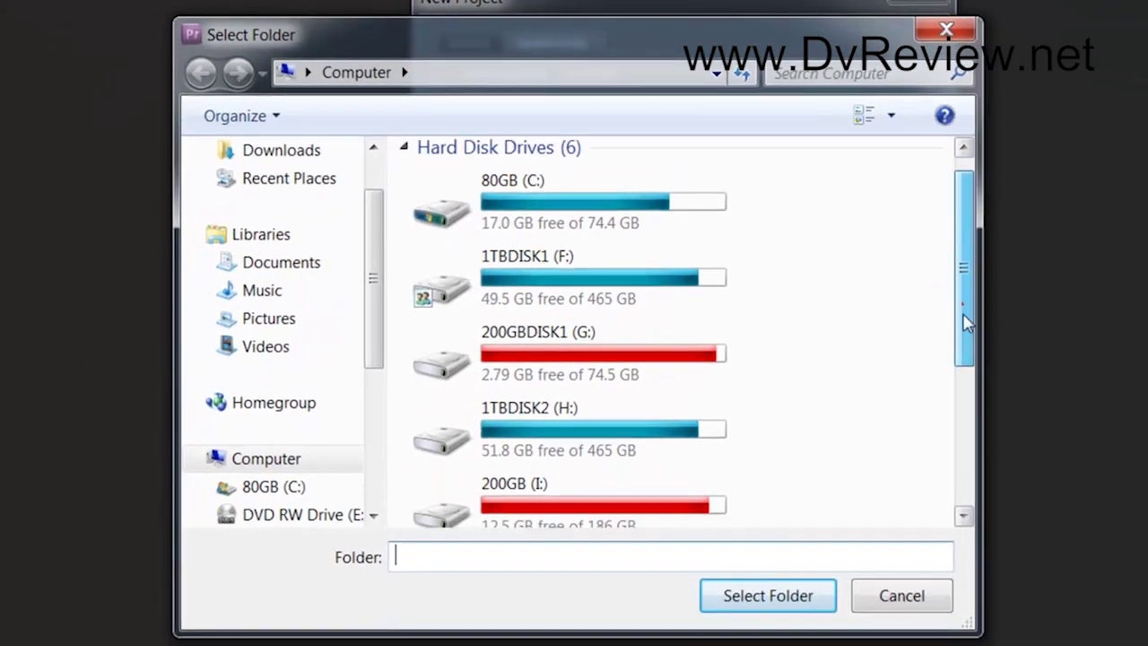
left_click_drag(966, 321, 967, 397)
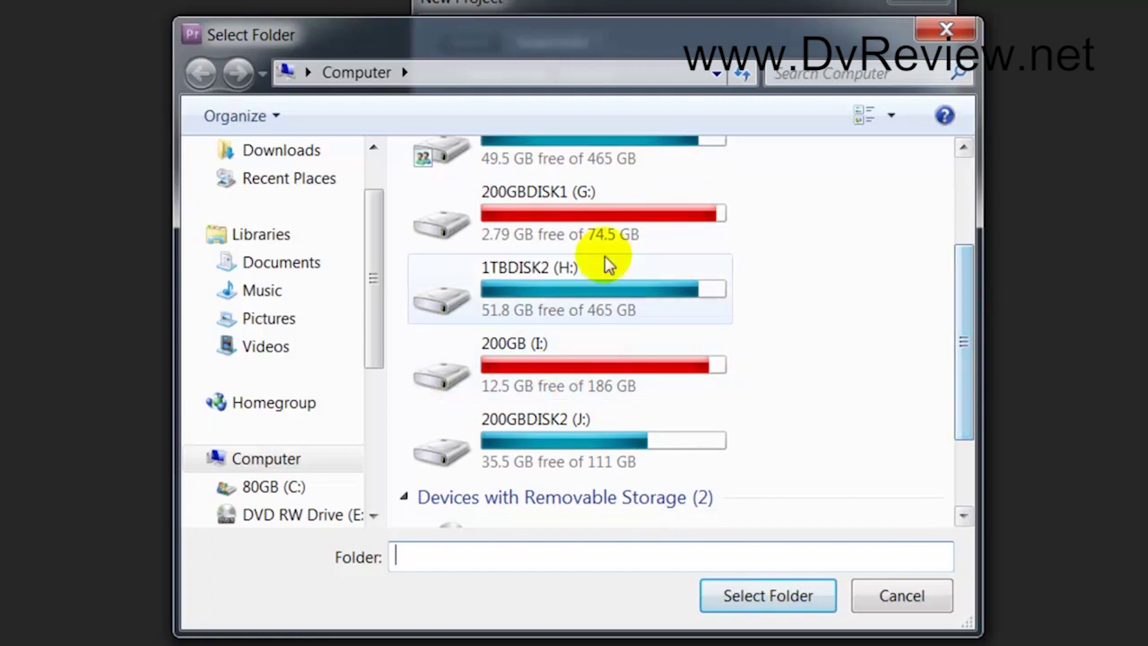
left_click(584, 297)
double_click(584, 297)
left_click_drag(964, 243, 964, 395)
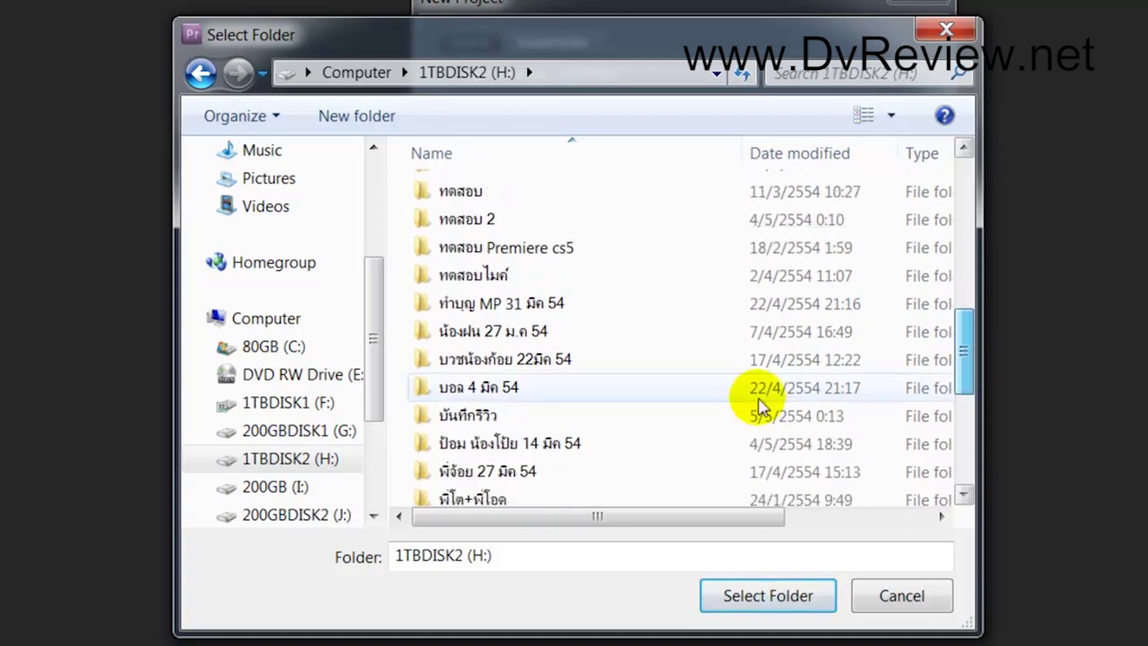
left_click(469, 418)
double_click(469, 418)
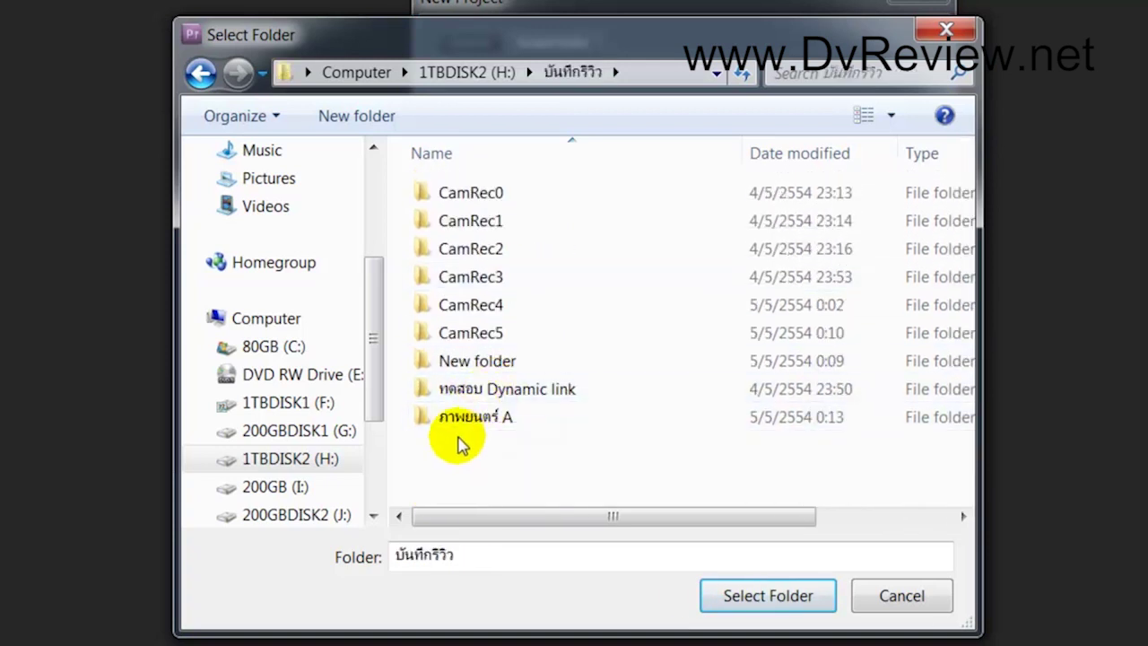
double_click(467, 420)
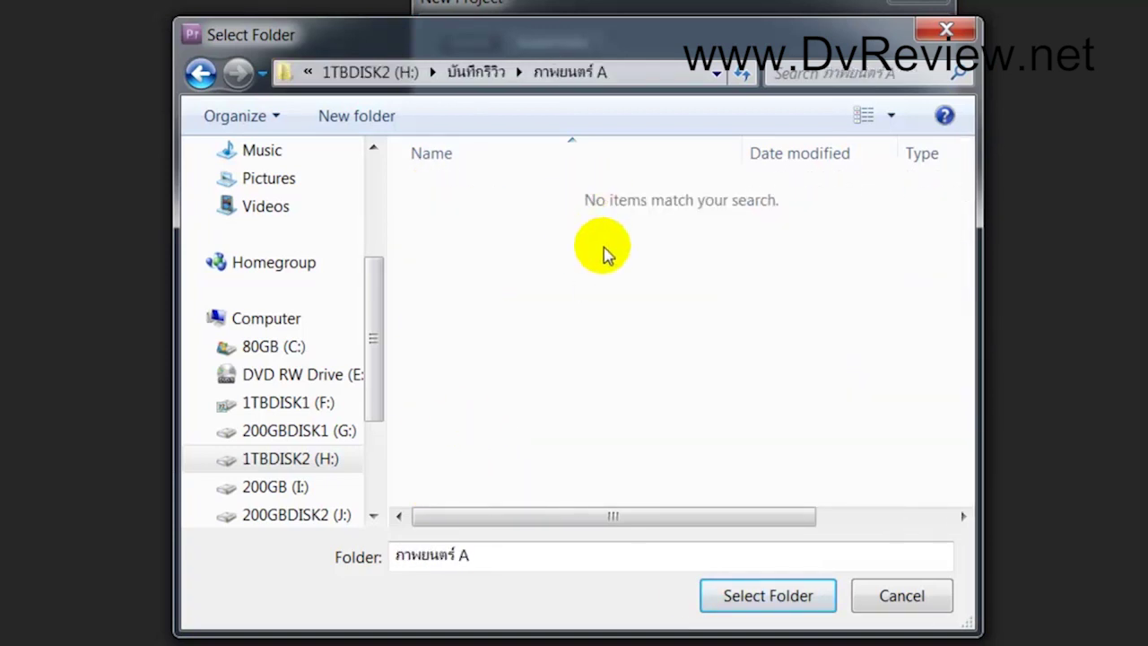
left_click(741, 596)
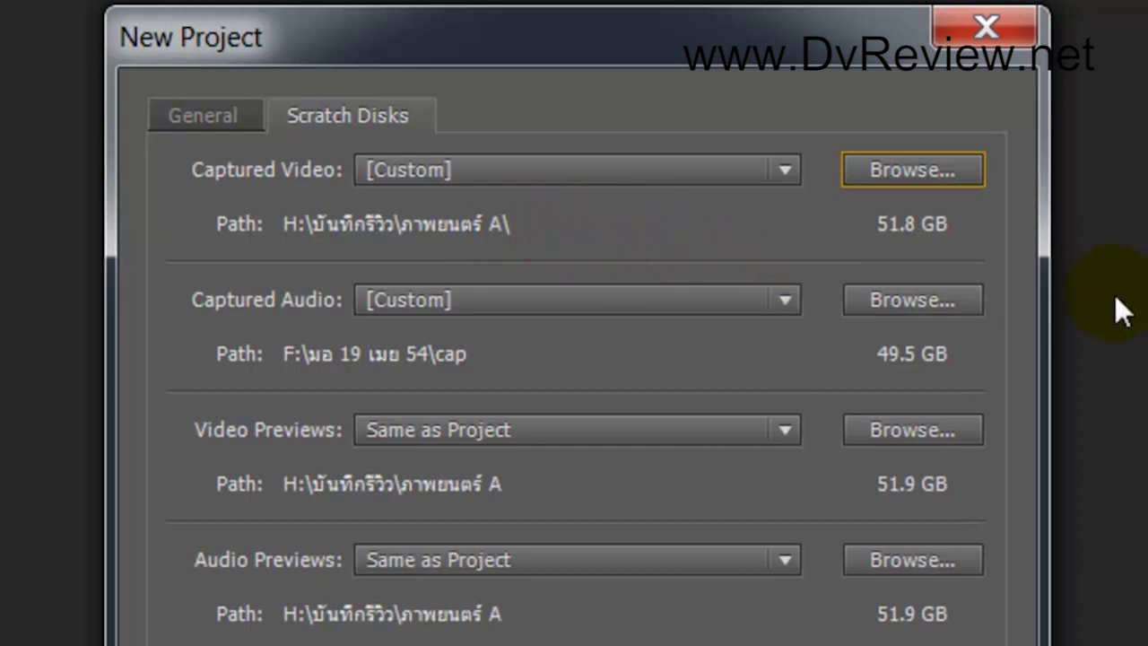
Point the Captured Audio scratch disk to H:\บันทึกรีวิว\ภาพยนตร์ A as well.
left_click(876, 302)
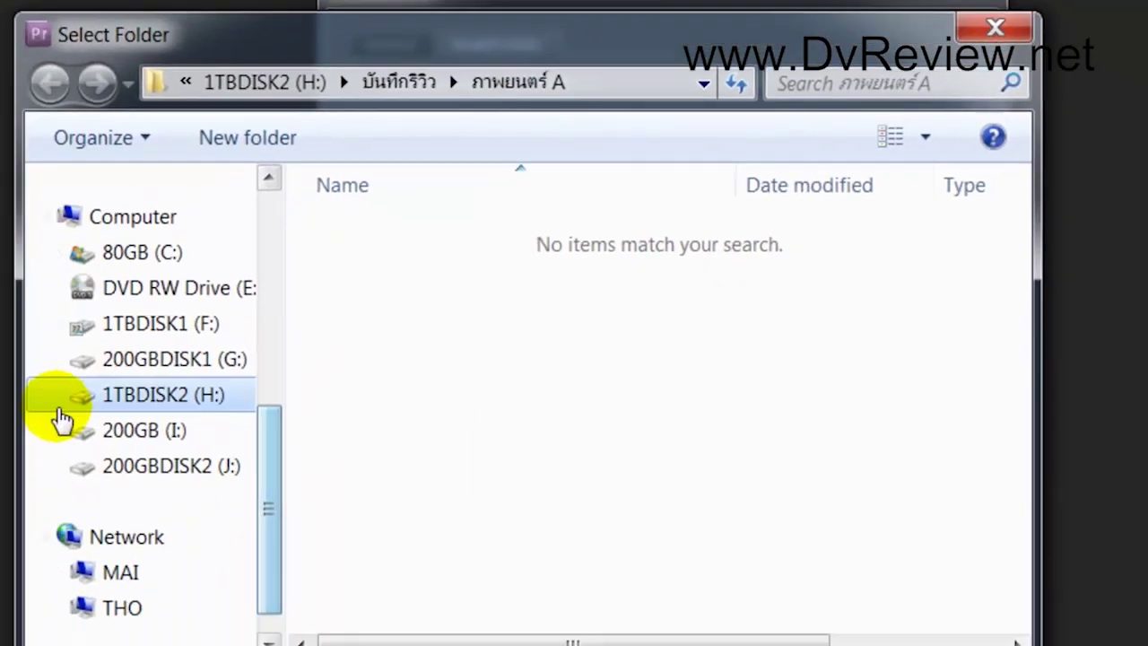
left_click(62, 417)
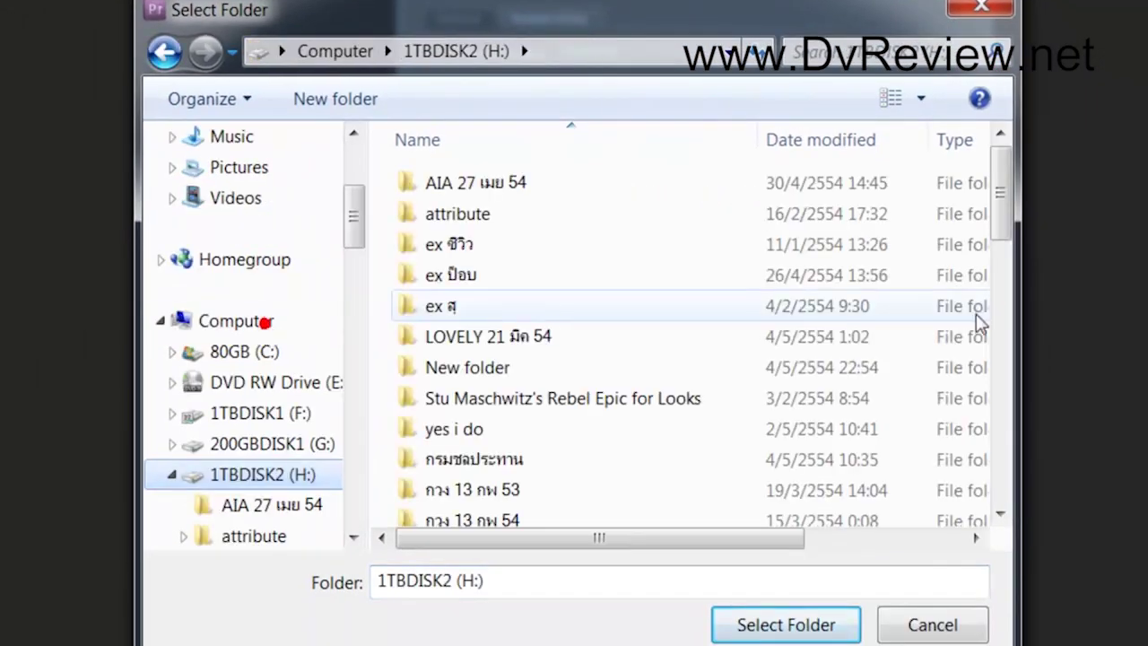
mouse_move(1000, 216)
left_mouse_down()
mouse_move(1012, 440)
mouse_move(1017, 396)
mouse_move(1016, 414)
left_mouse_up()
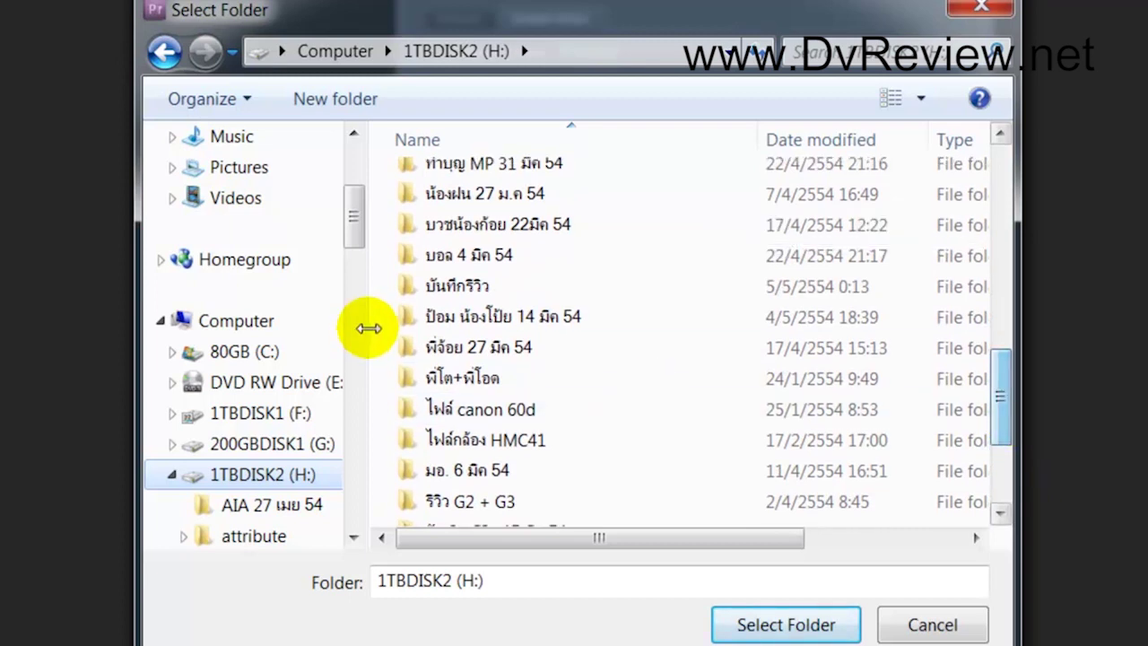
double_click(453, 285)
double_click(460, 430)
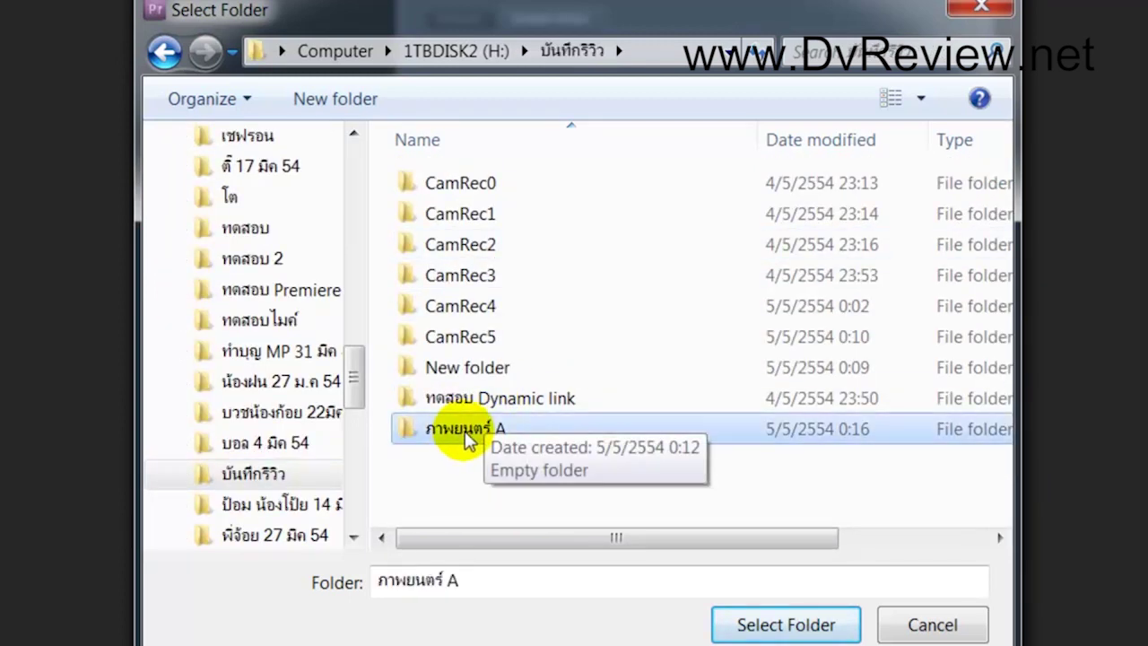
left_click(801, 628)
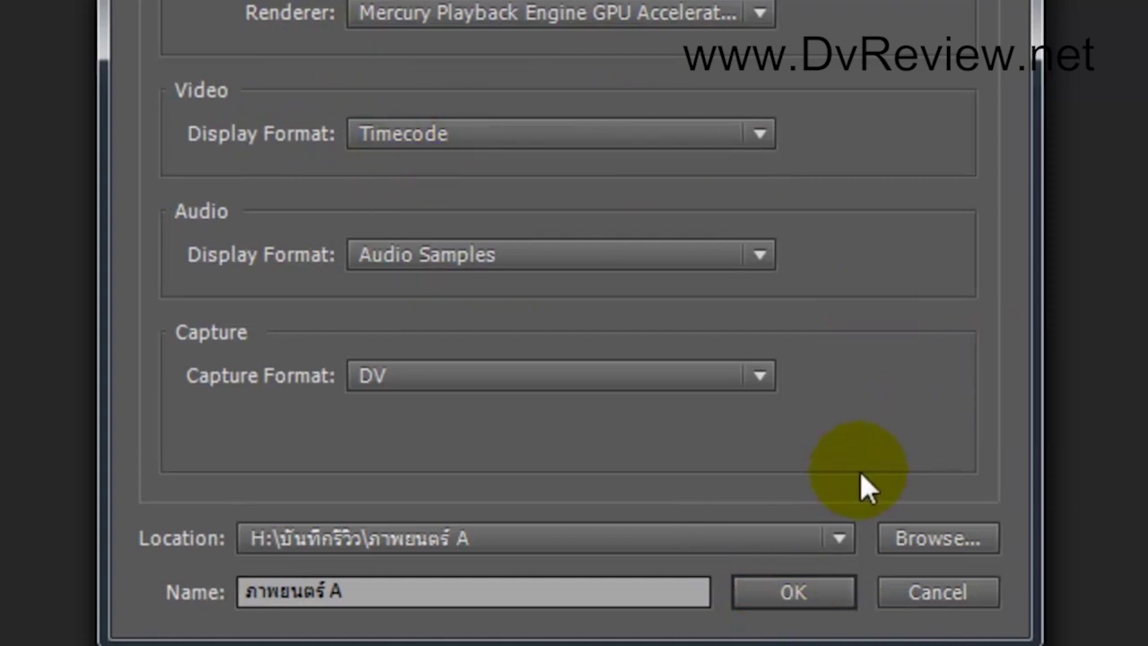
Create the project, then check the New Sequence Settings and Tracks tabs before returning to Sequence Presets.
left_click(786, 594)
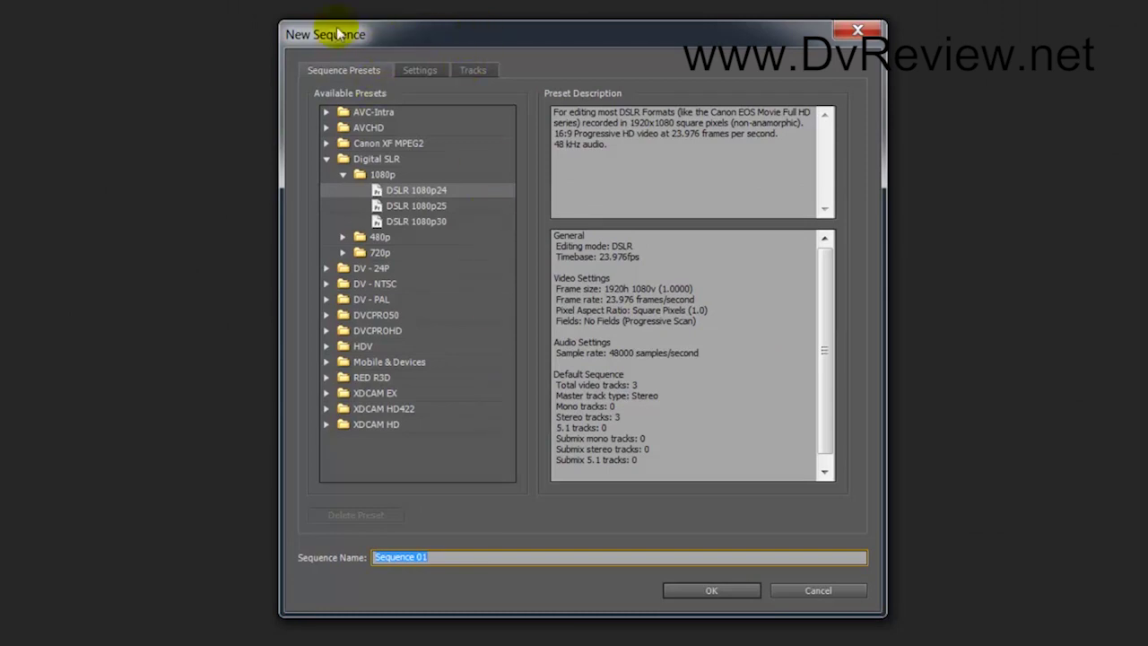
left_click(408, 70)
left_click(367, 71)
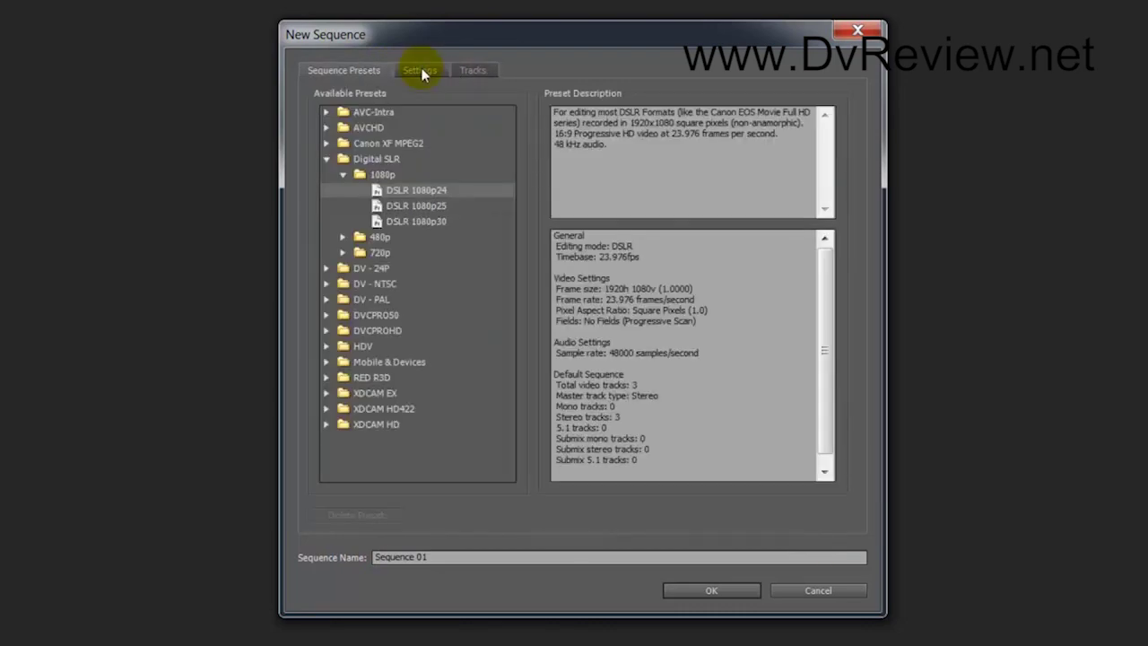
left_click(474, 70)
left_click(360, 72)
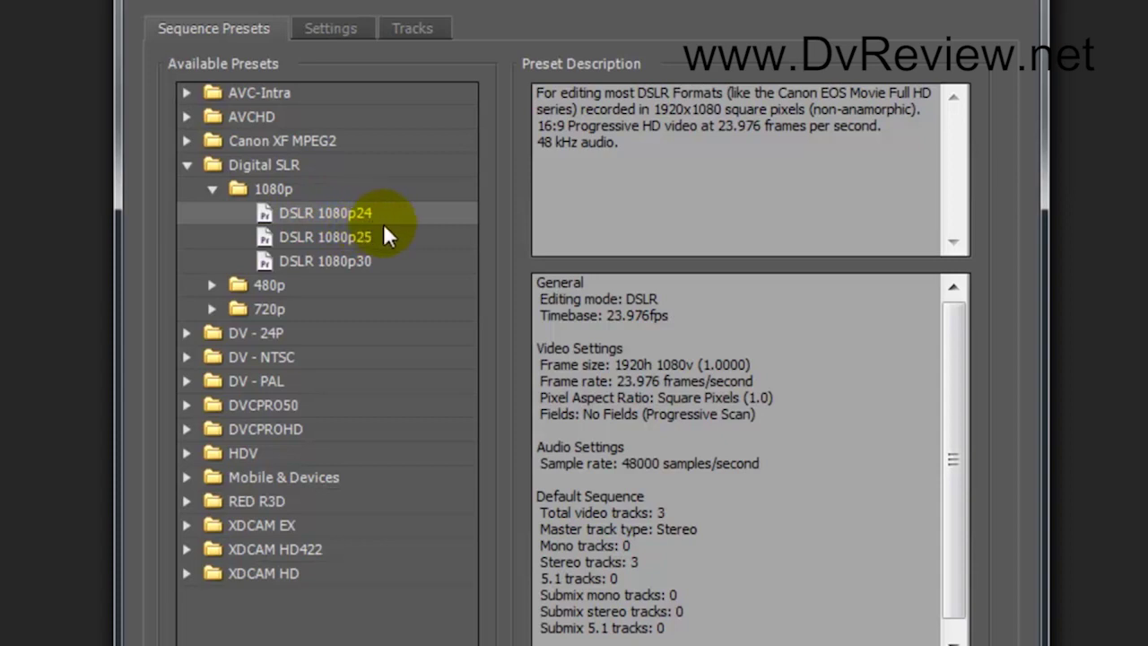
Compare DSLR 1080p25, 1080p30 and 1080p24, then select the DV-PAL Standard 48kHz preset.
left_click(331, 237)
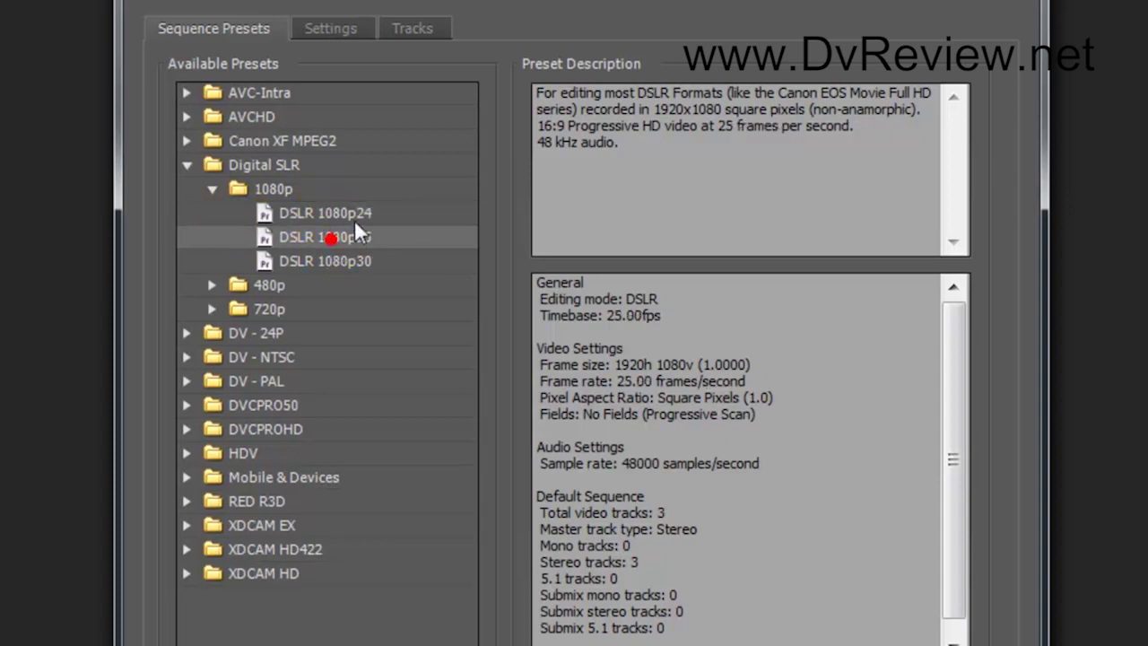
left_click(340, 262)
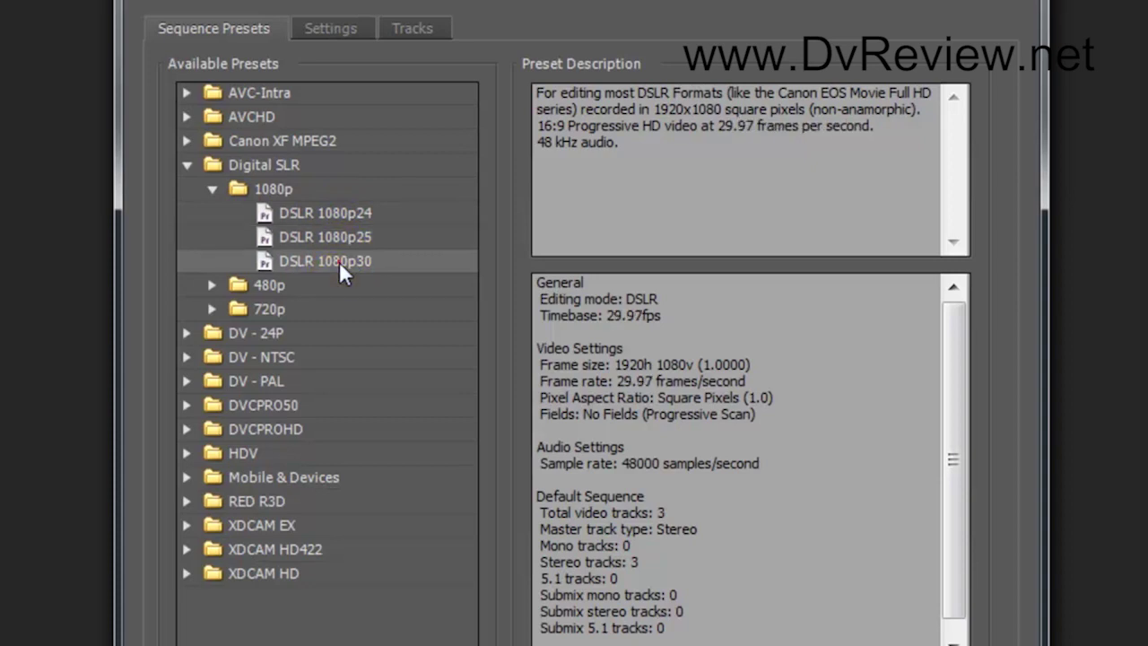
left_click(343, 216)
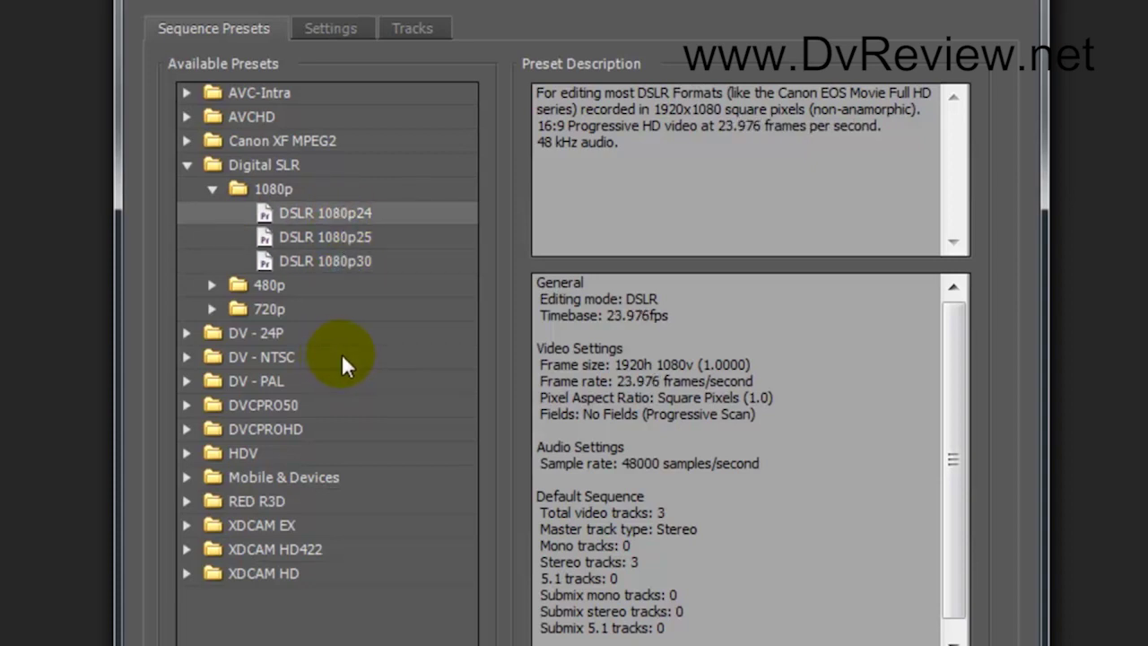
left_click(186, 382)
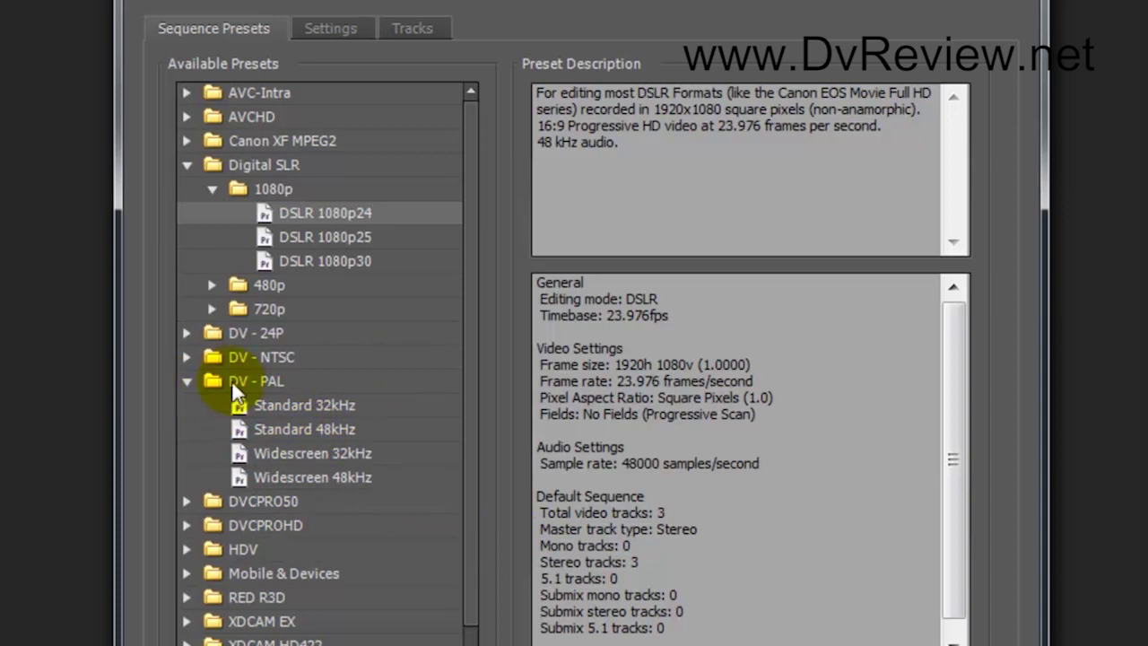
left_click(293, 427)
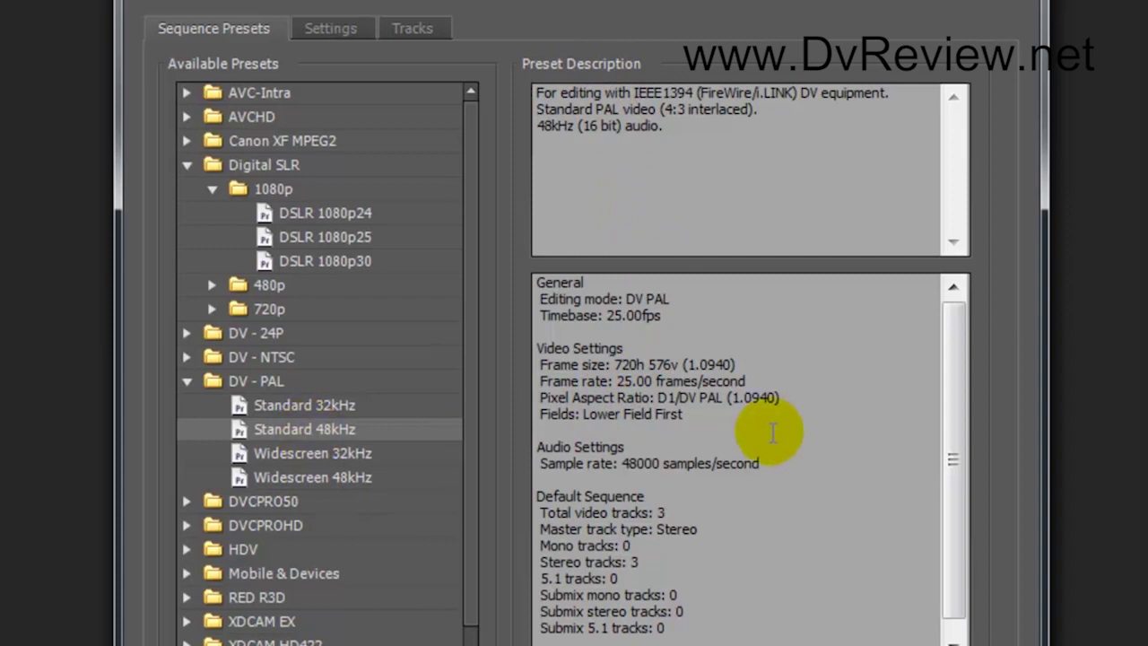
Inspect the DV-PAL preset's 720h 576v, 25.00 fps and track details, comparing against DSLR 1080p24.
left_click_drag(536, 282, 736, 574)
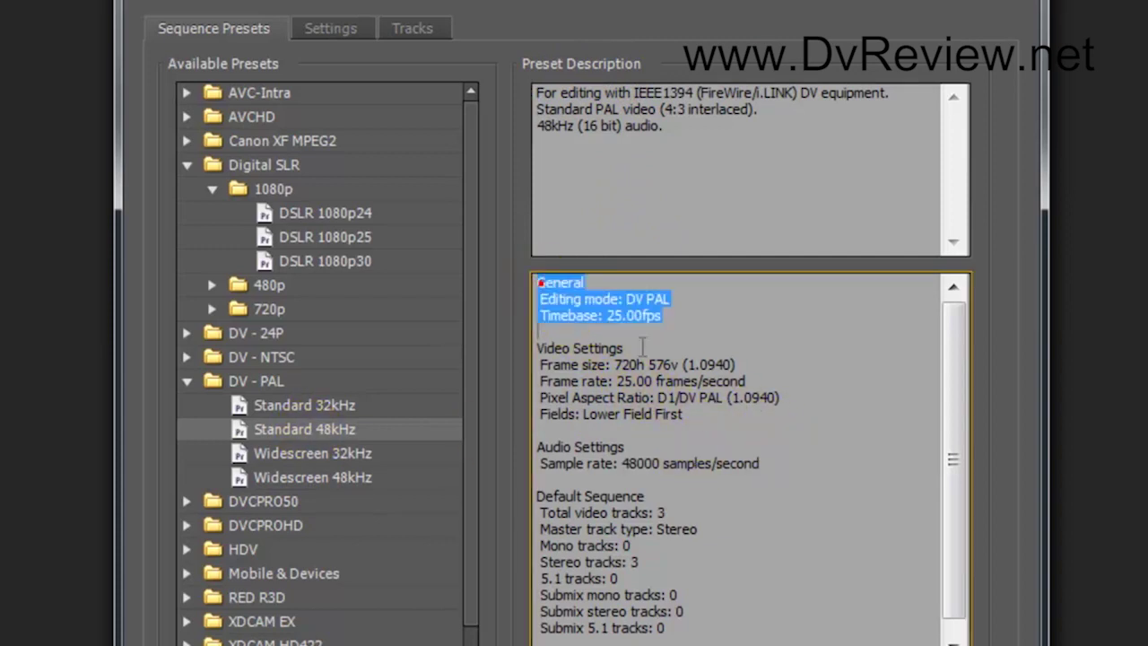
left_click(700, 381)
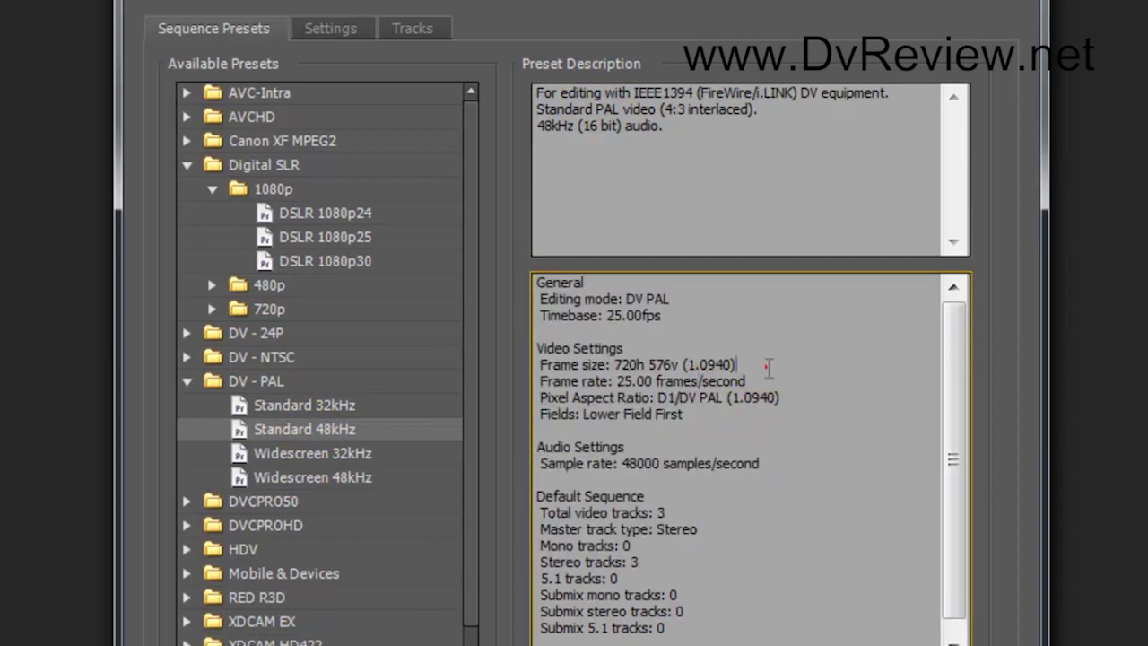
left_click_drag(768, 365, 541, 365)
left_click_drag(768, 381, 541, 381)
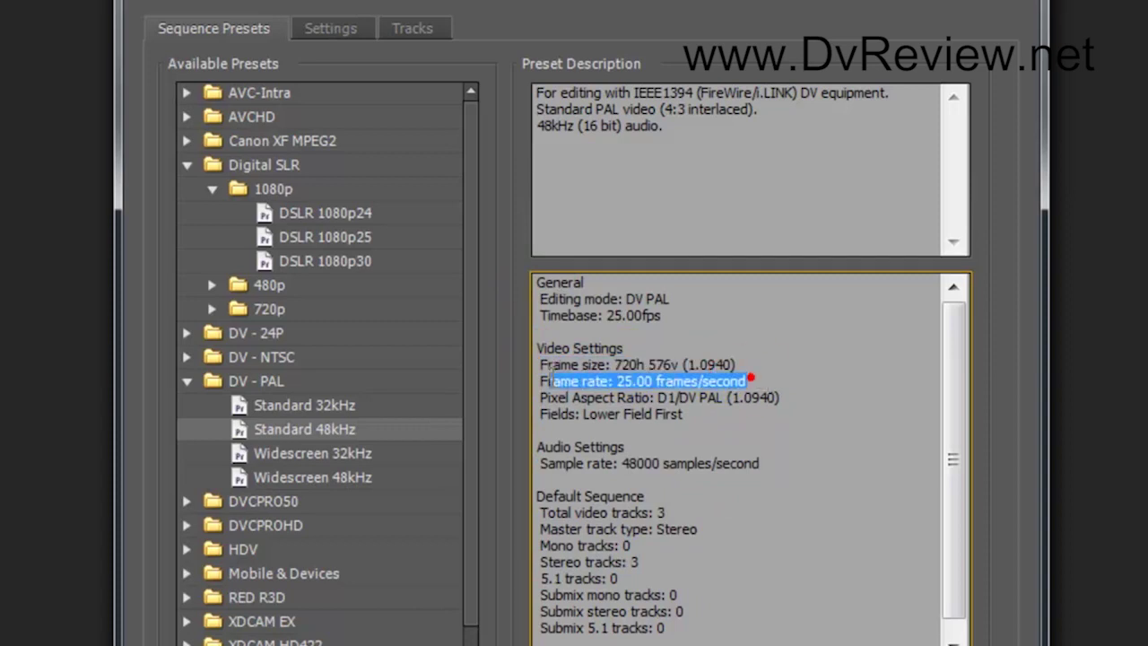
left_click_drag(700, 546, 541, 299)
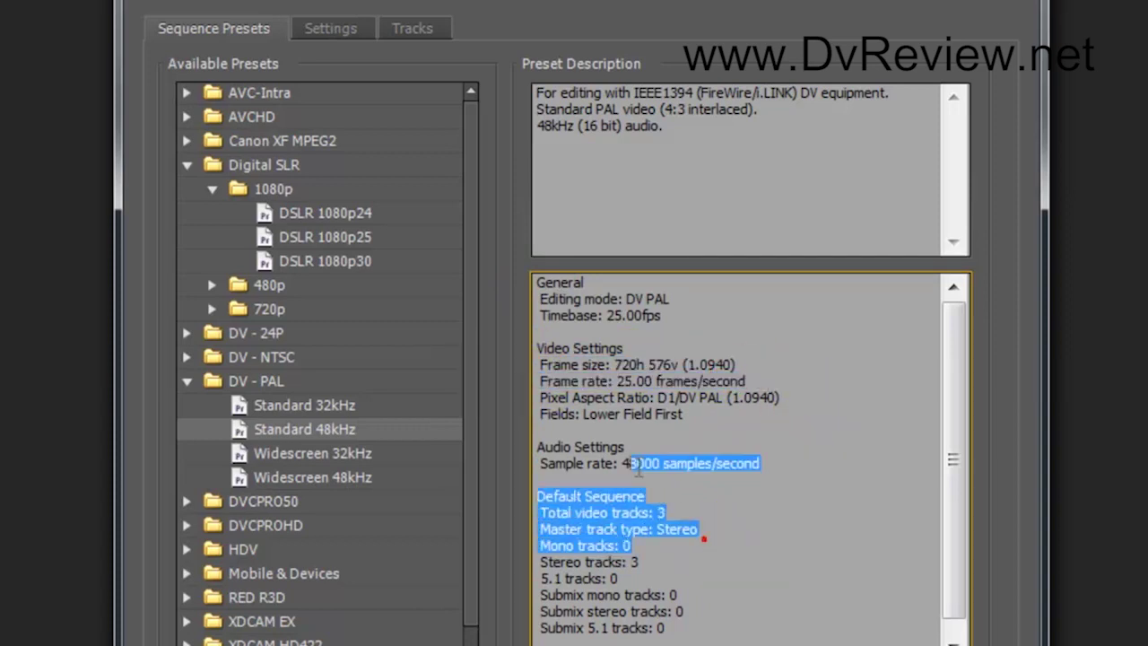
left_click(872, 348)
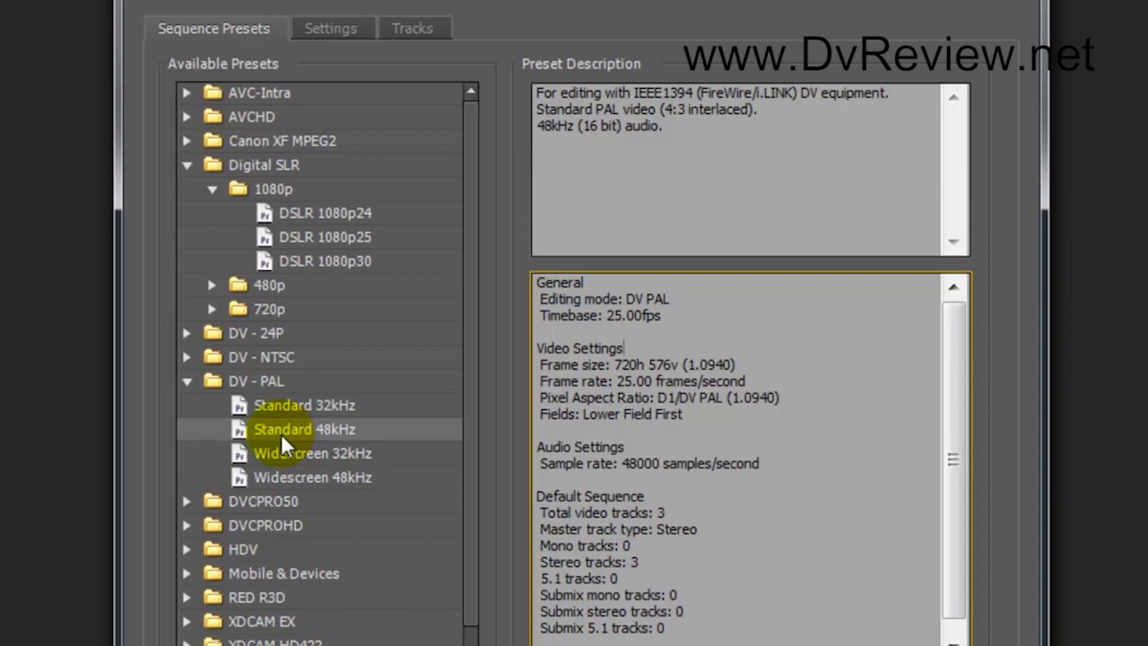
left_click(325, 213)
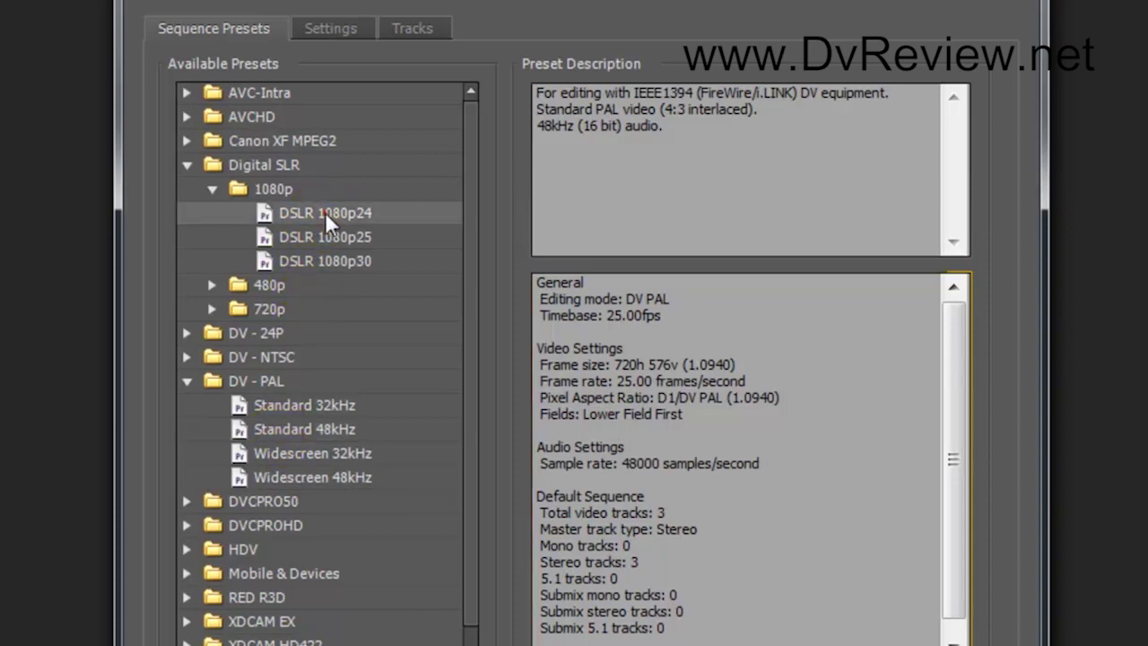
left_click(308, 424)
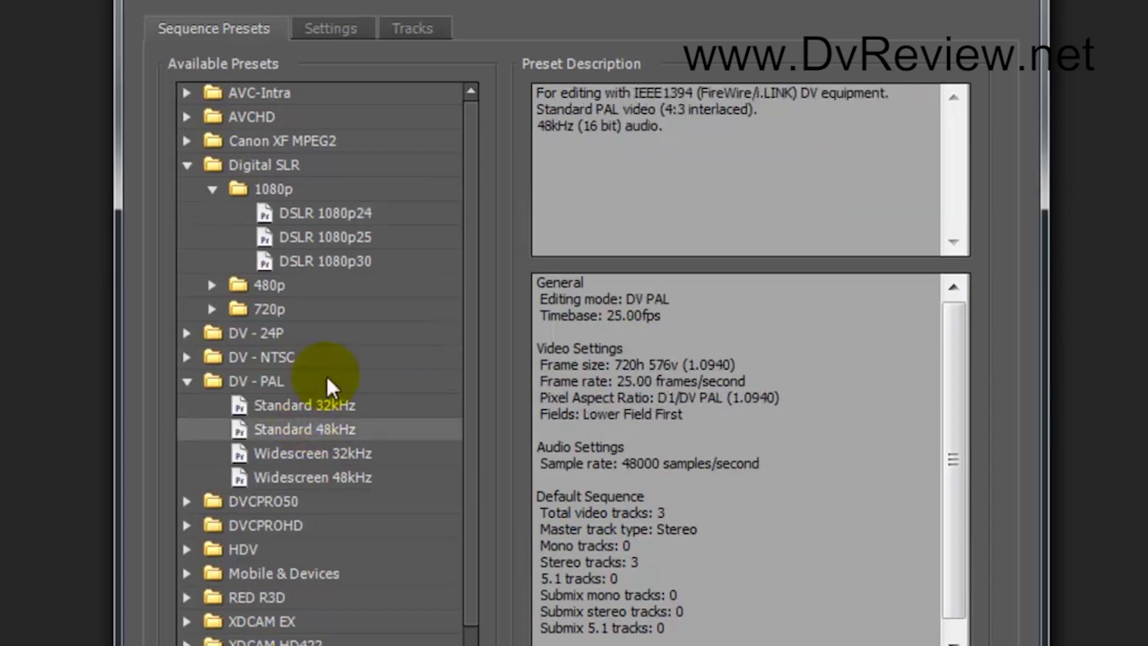
Browse the RED R3D and AVCHD 1080i/1080p presets, then choose DSLR 1080p24 (1920x1080, 23.976 fps).
scroll(475, 524, "down", 1)
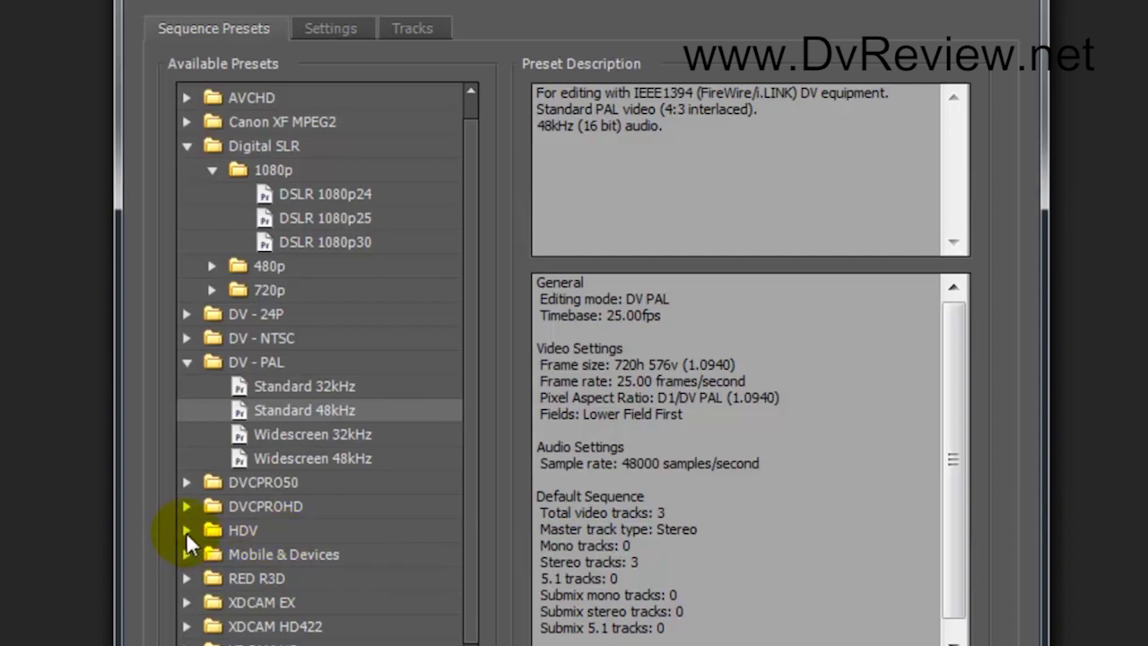
left_click(185, 578)
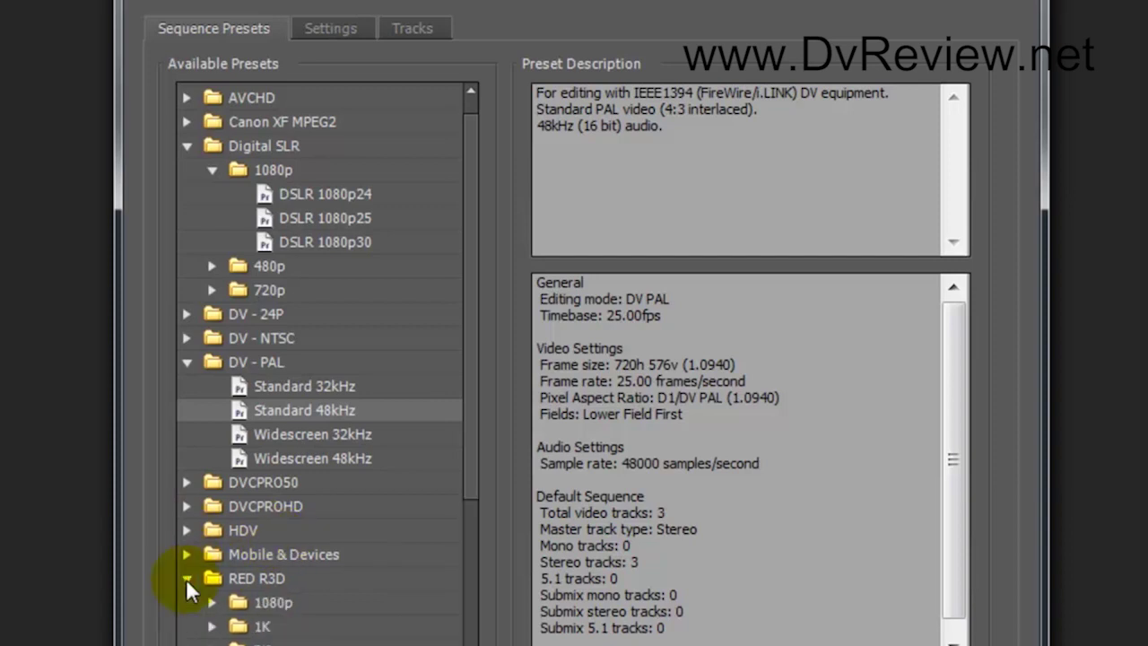
left_click(186, 578)
scroll(473, 410, "up", 1)
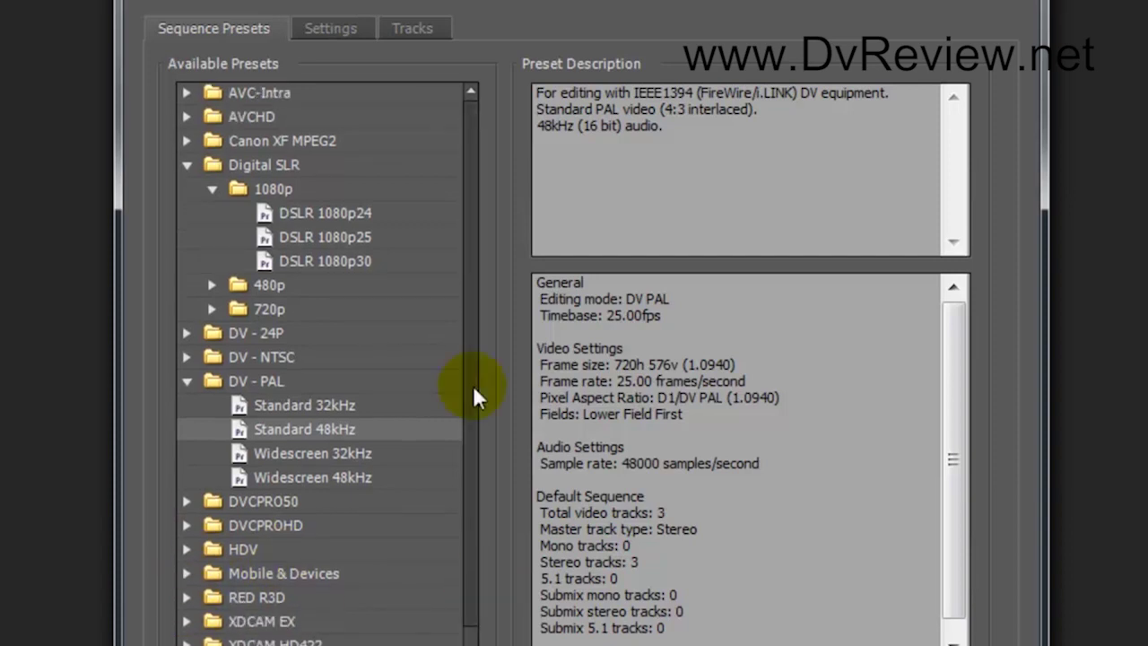
left_click(183, 116)
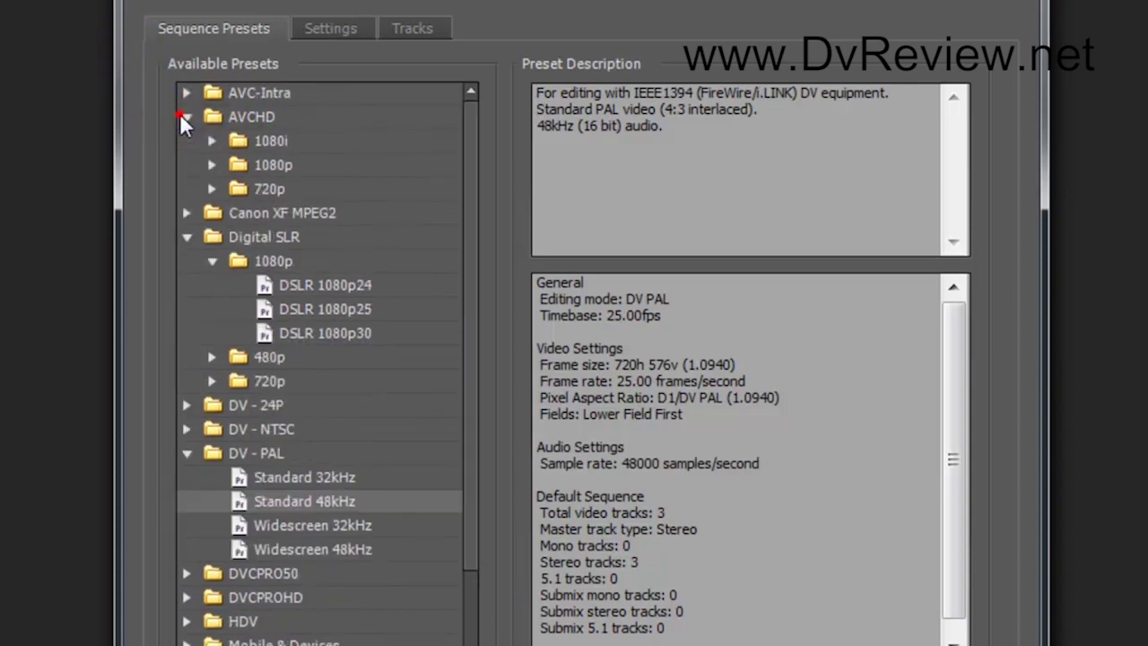
left_click(213, 141)
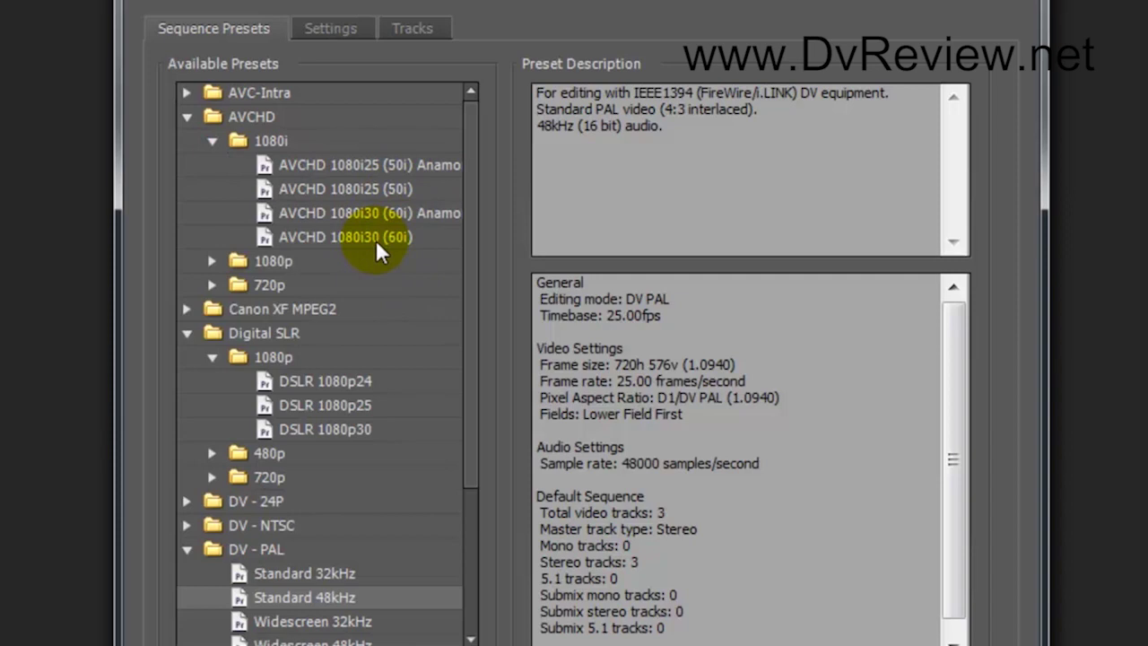
left_click(212, 141)
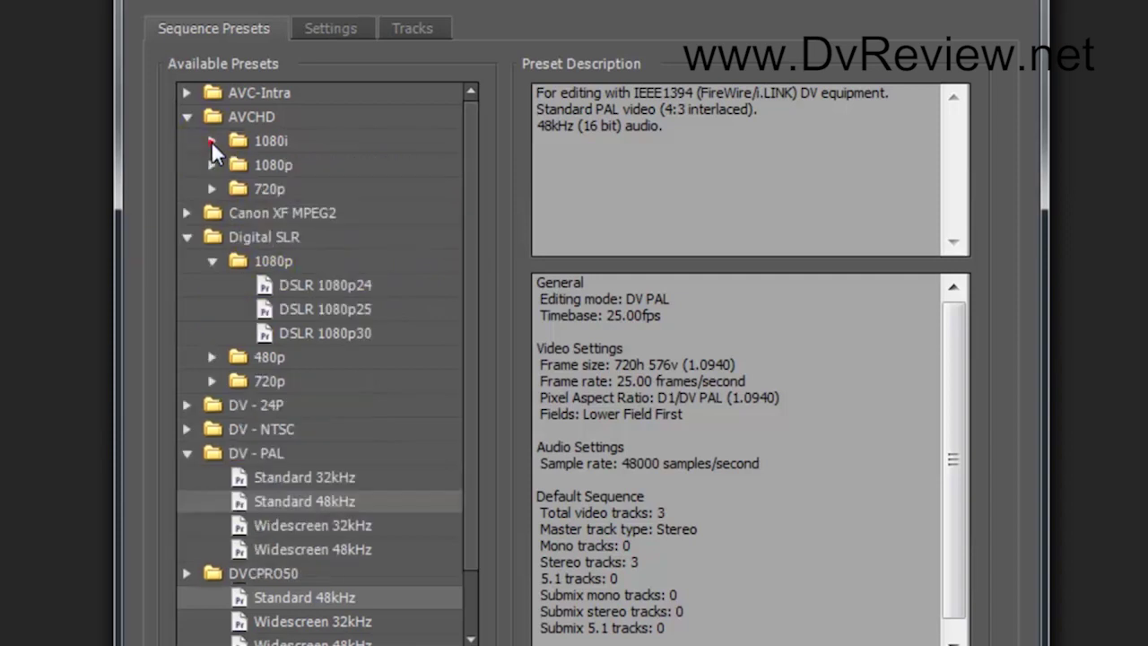
left_click(212, 164)
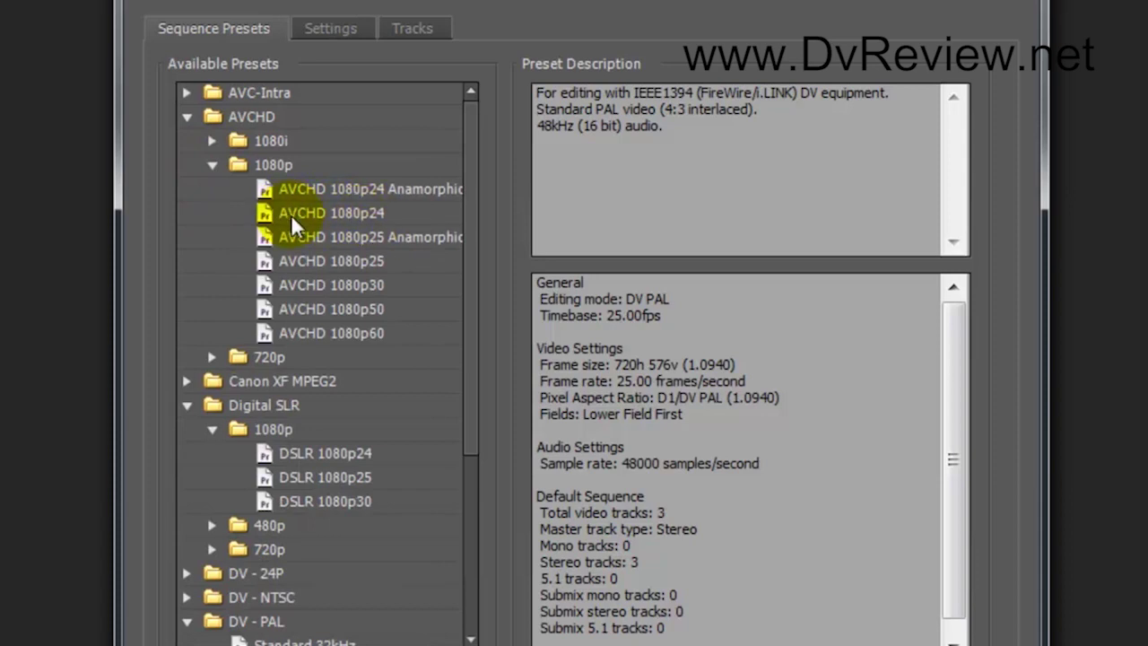
left_click(213, 165)
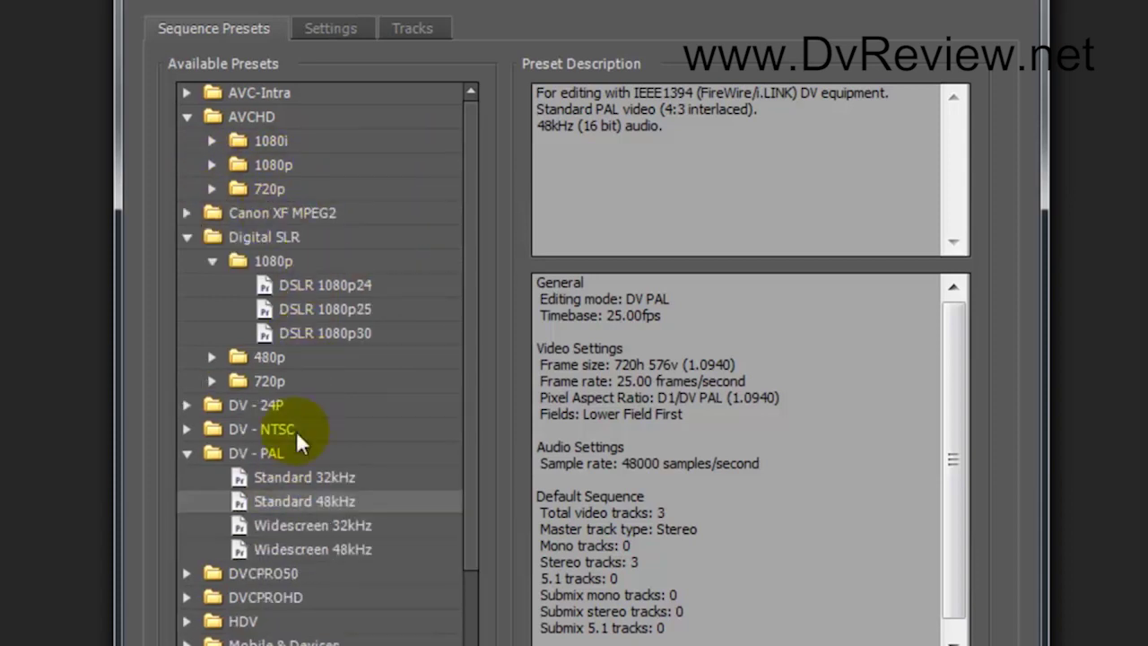
left_click(185, 452)
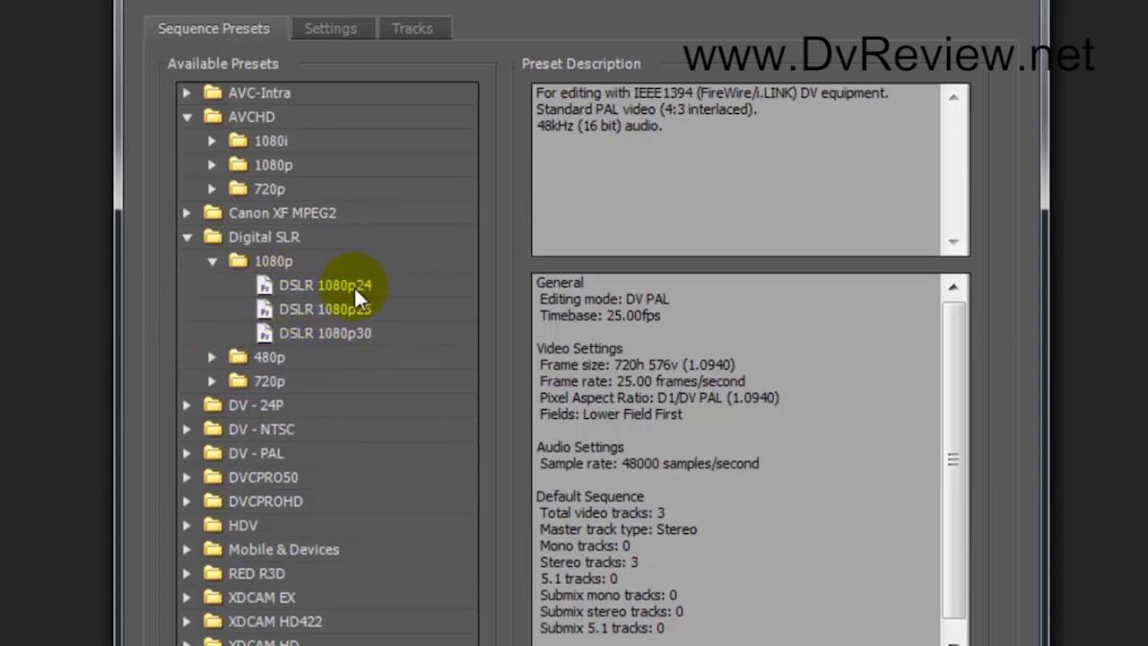
left_click(327, 286)
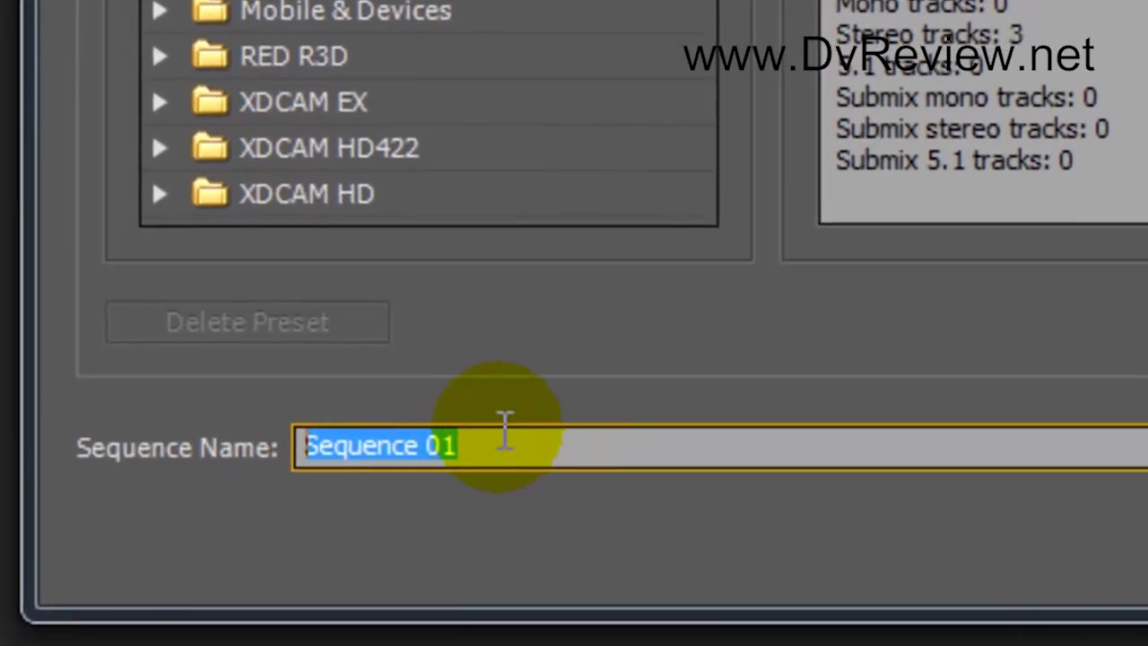
Name the new sequence ทดสอบ and display its Settings page.
type("ท")
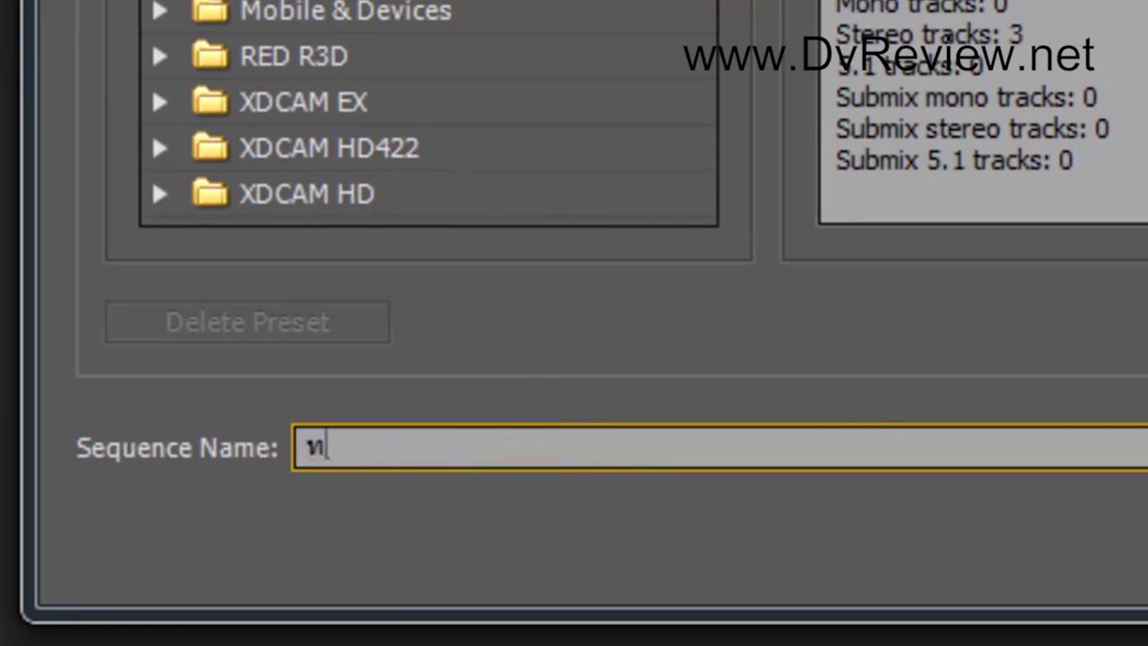
type("ดสอ")
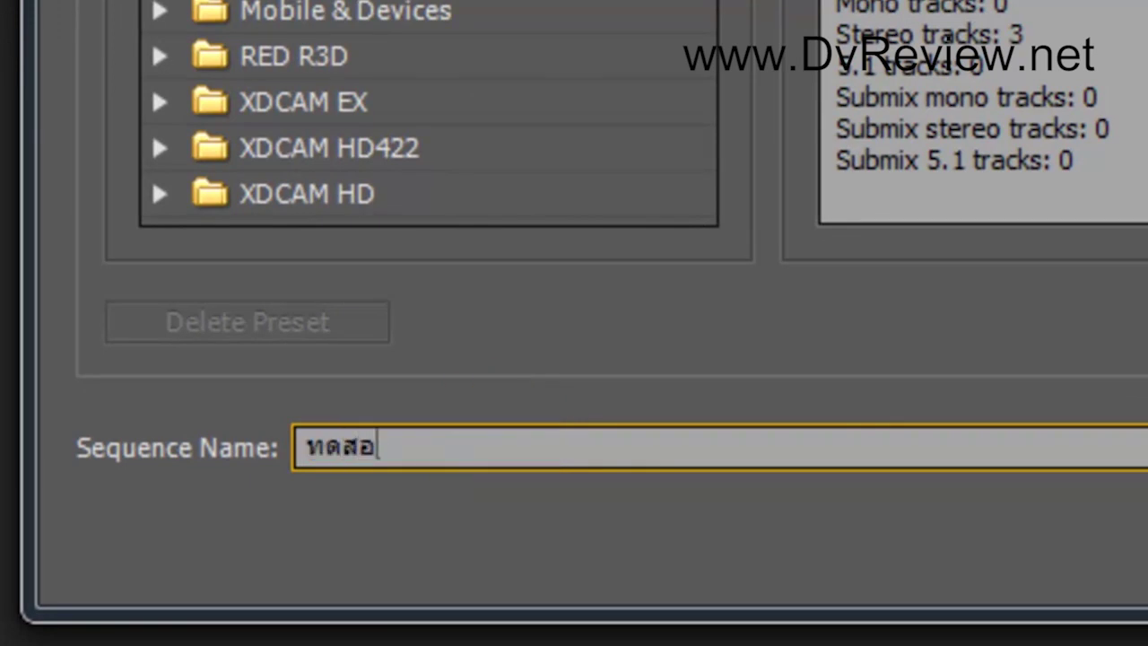
type("บ")
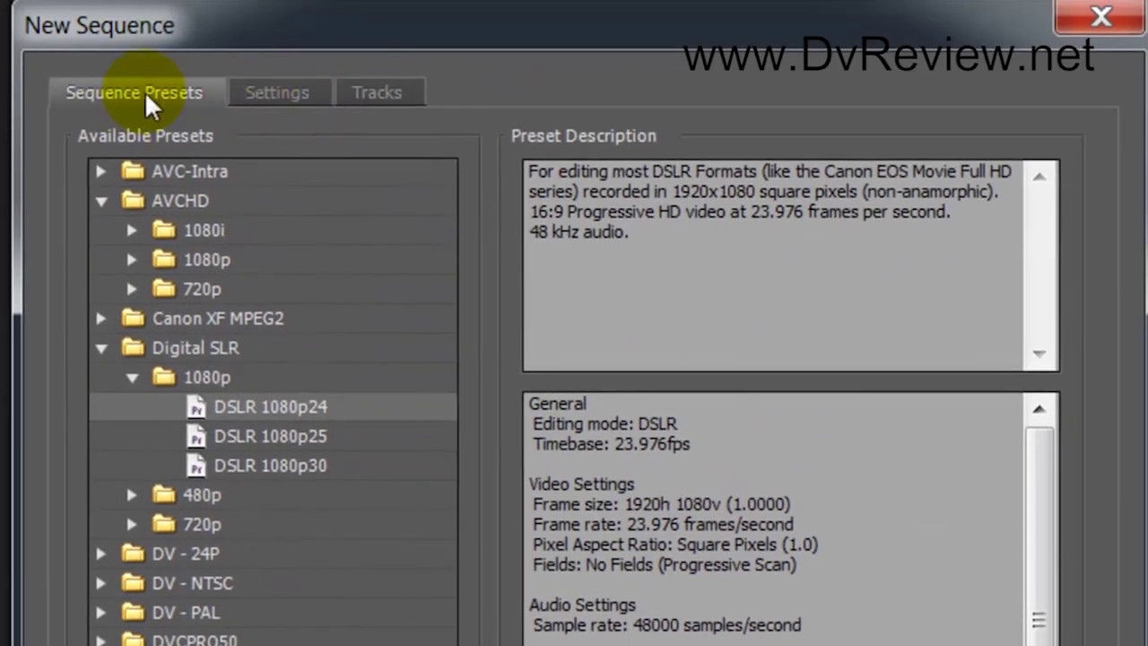
left_click(253, 99)
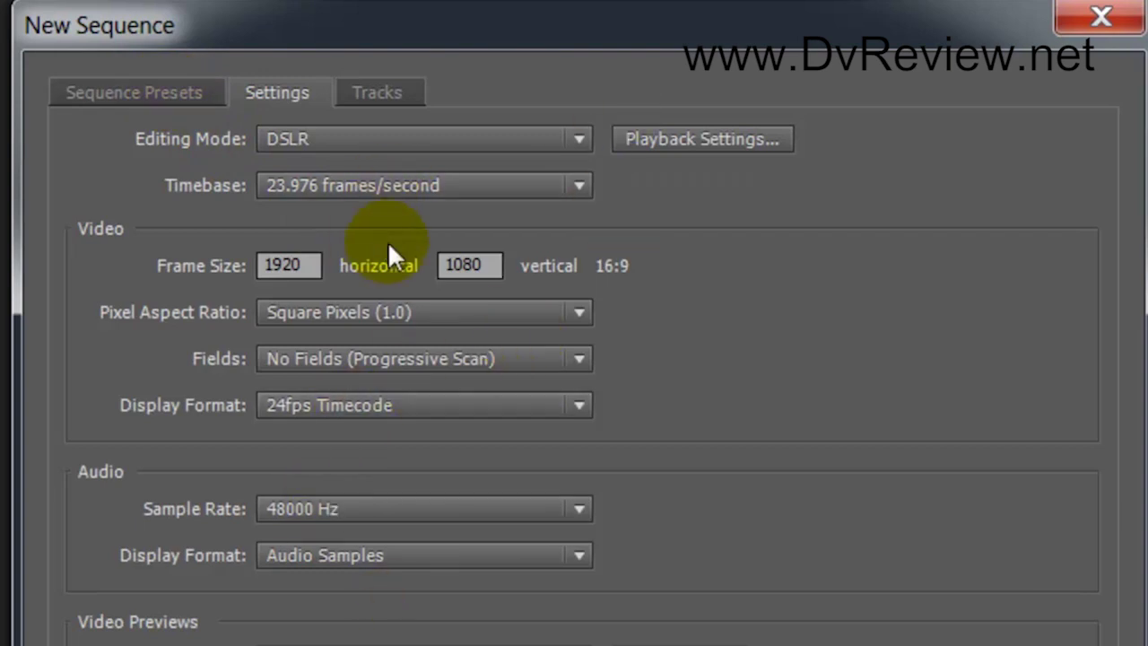
Confirm the editing mode stays DSLR and review Playback Settings without changing them.
left_click(459, 143)
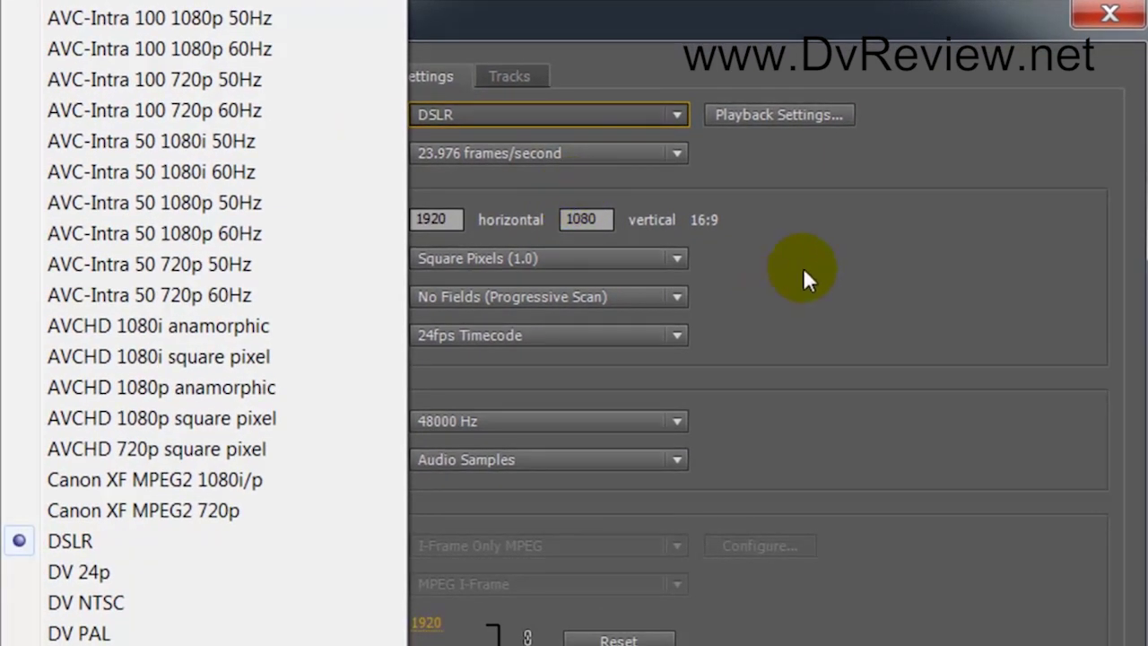
left_click(803, 267)
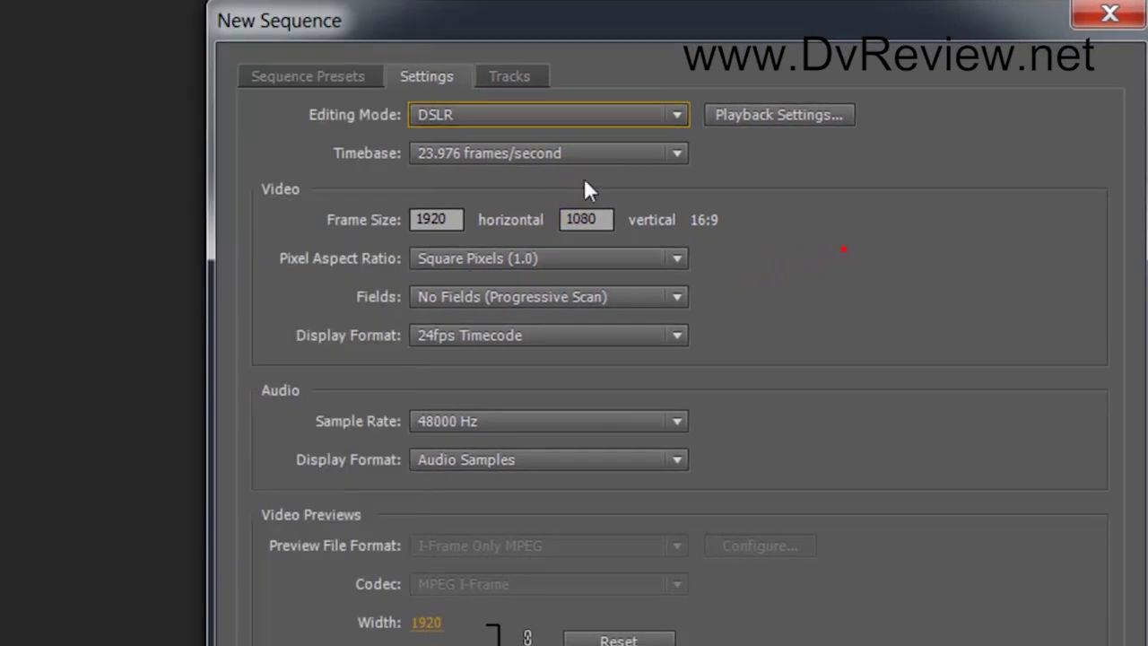
left_click(680, 115)
left_click(850, 208)
left_click(773, 115)
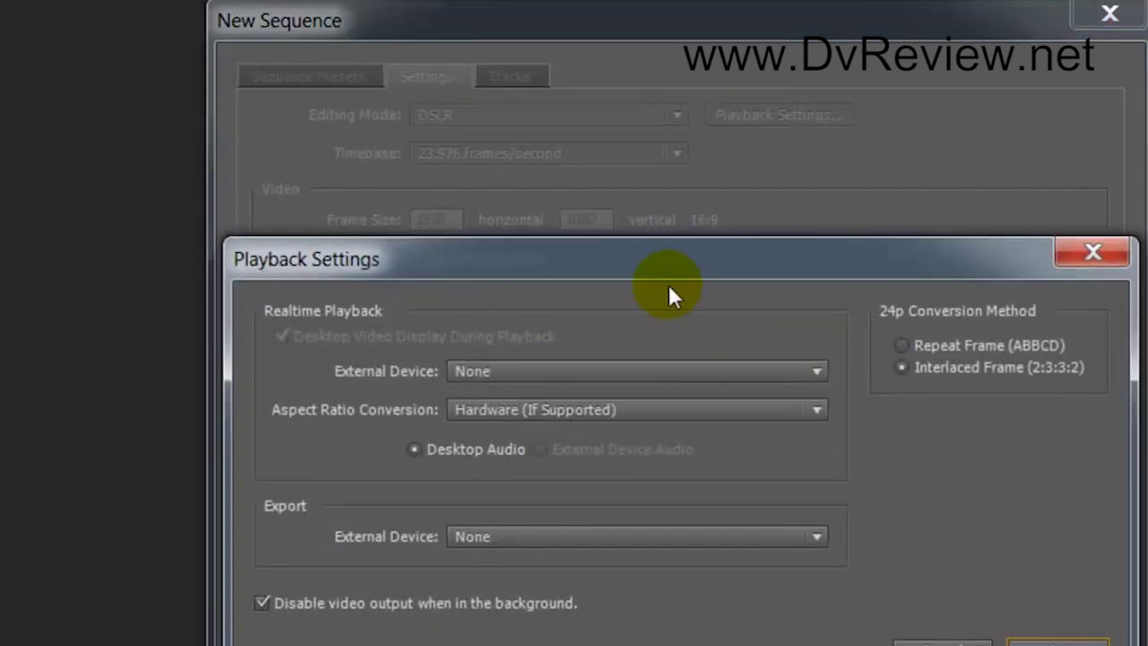
left_click_drag(713, 272, 438, 275)
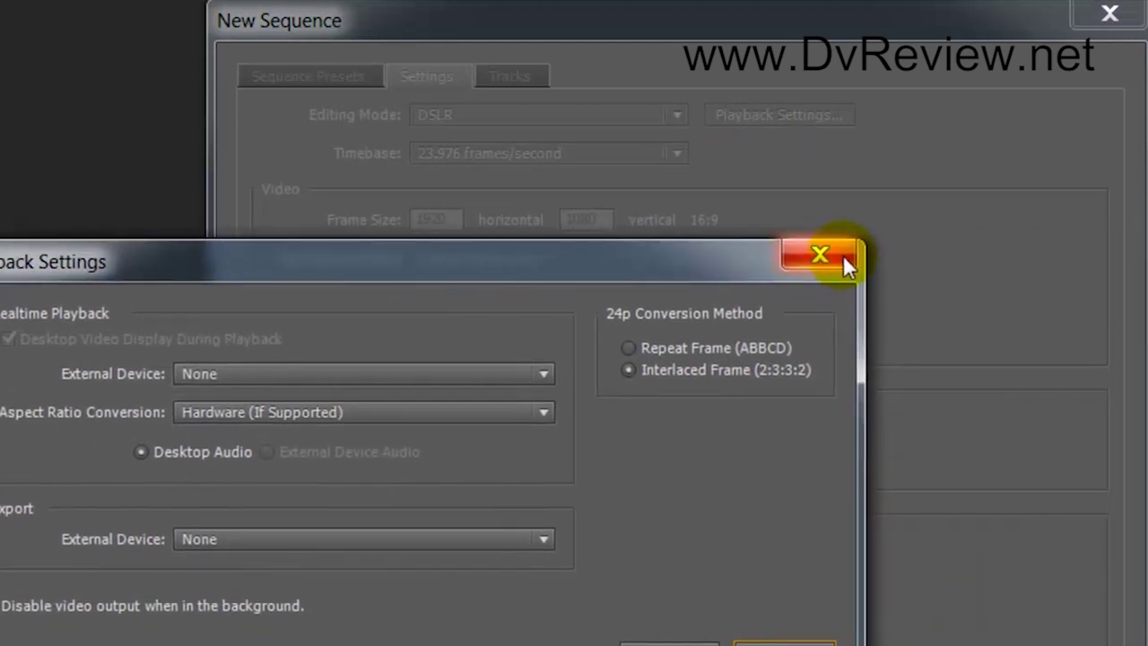
left_click(844, 255)
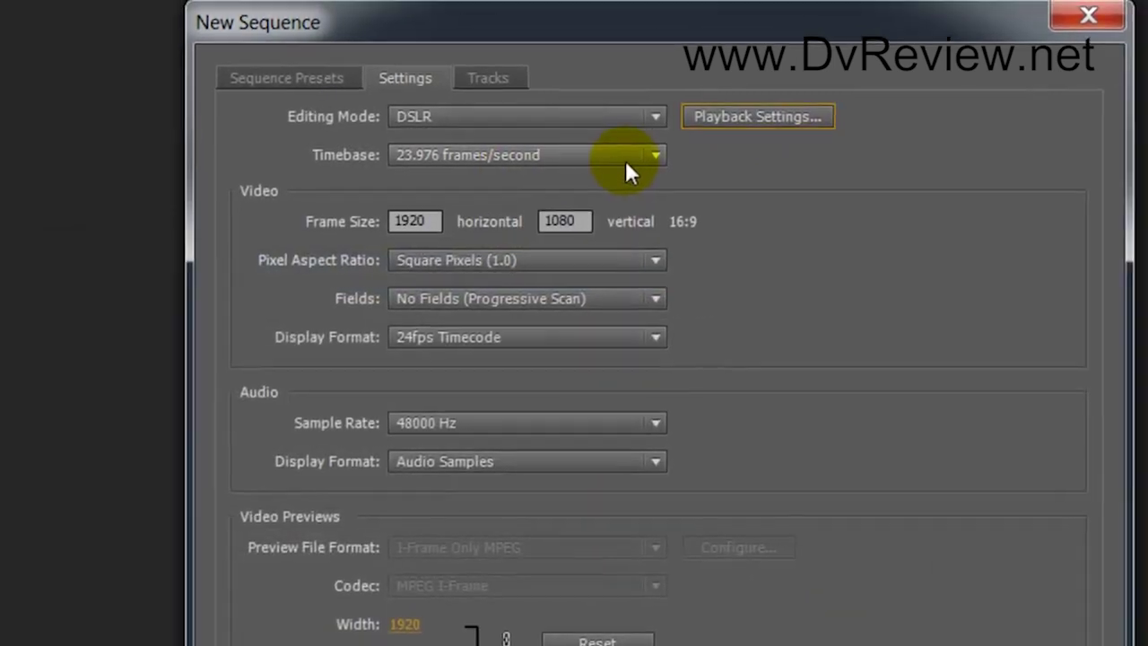
Keep the 23.976 frames/second timebase and view the 3 video, 3 stereo audio track layout.
left_click(648, 161)
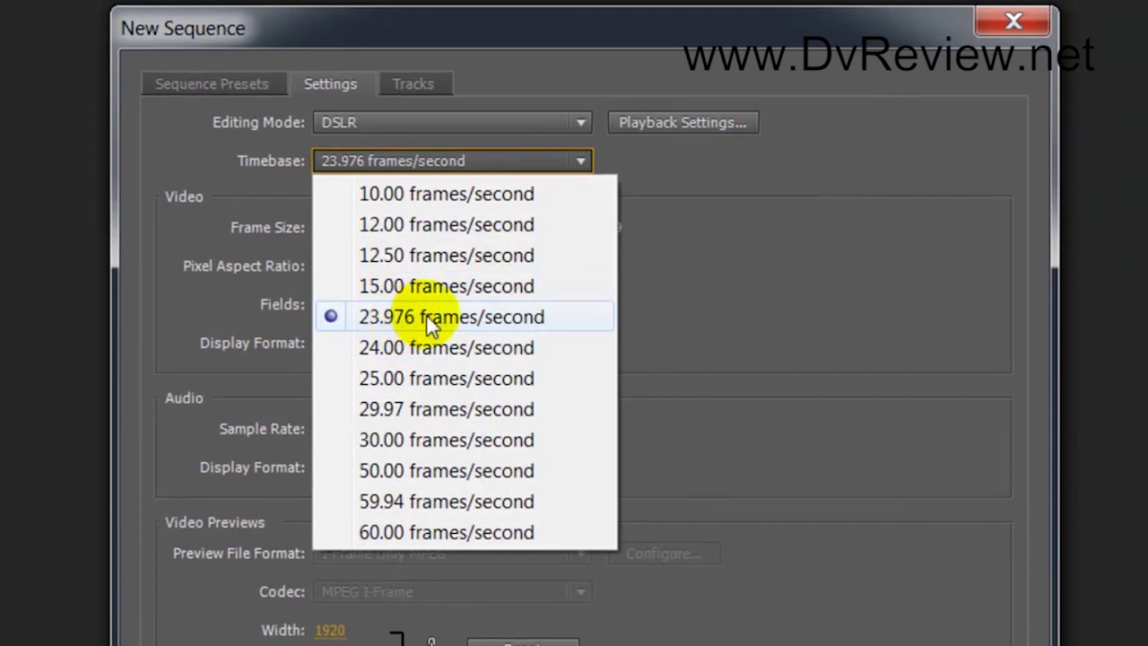
left_click(429, 316)
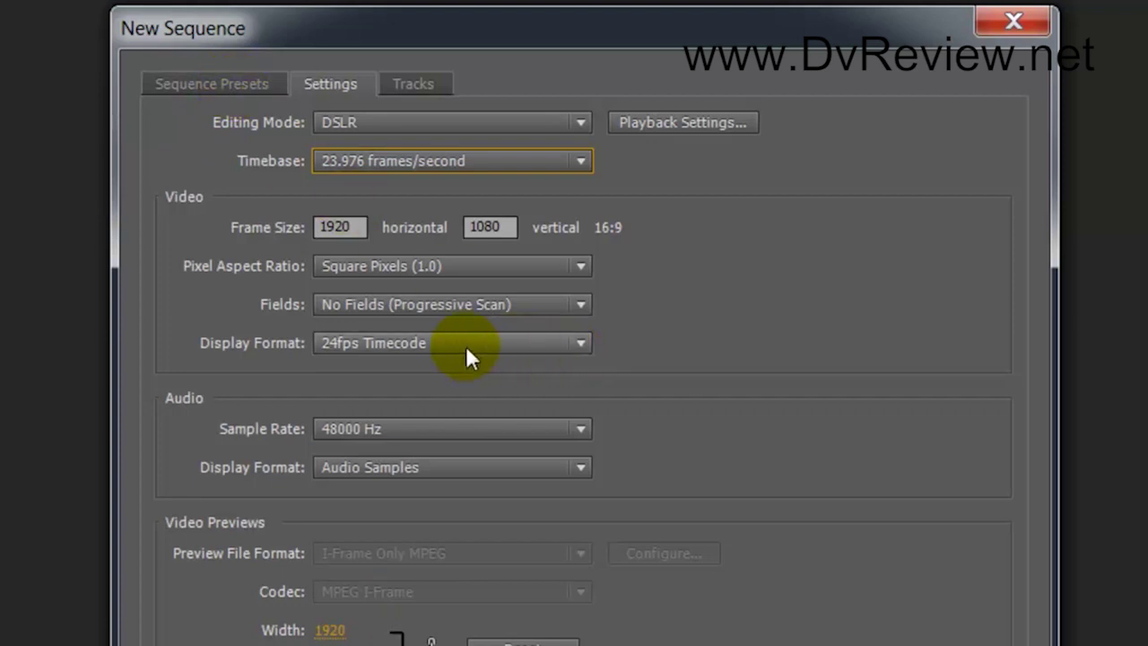
left_click(415, 87)
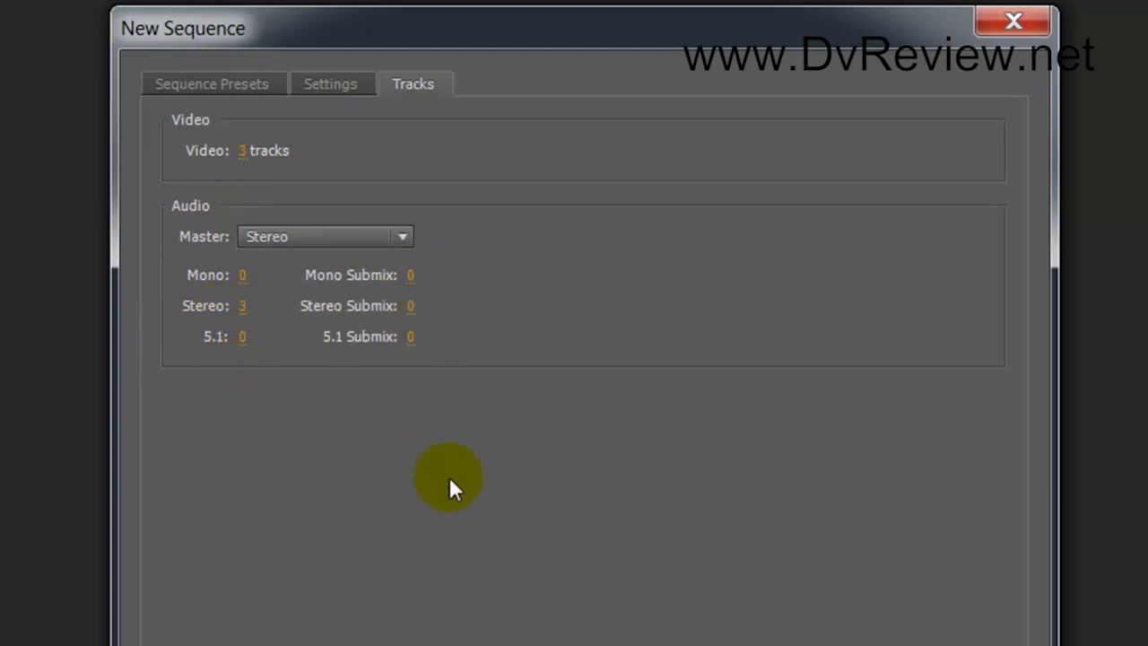
Return to the Sequence Presets page and dismiss the NOD32 antivirus popup.
left_click(244, 87)
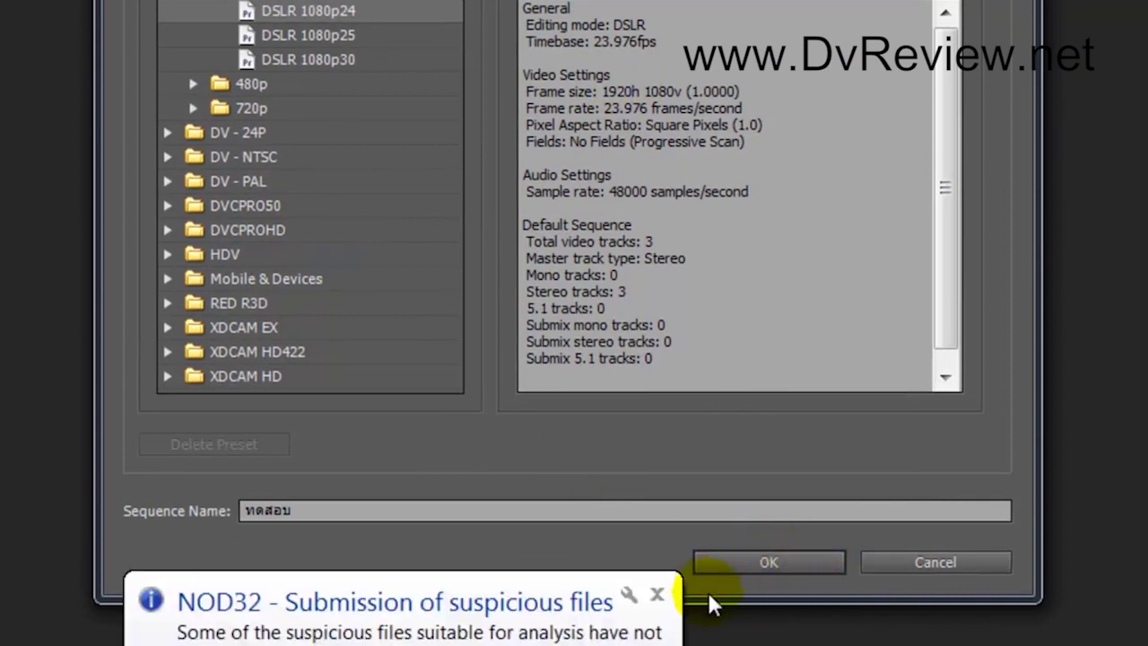
left_click(657, 595)
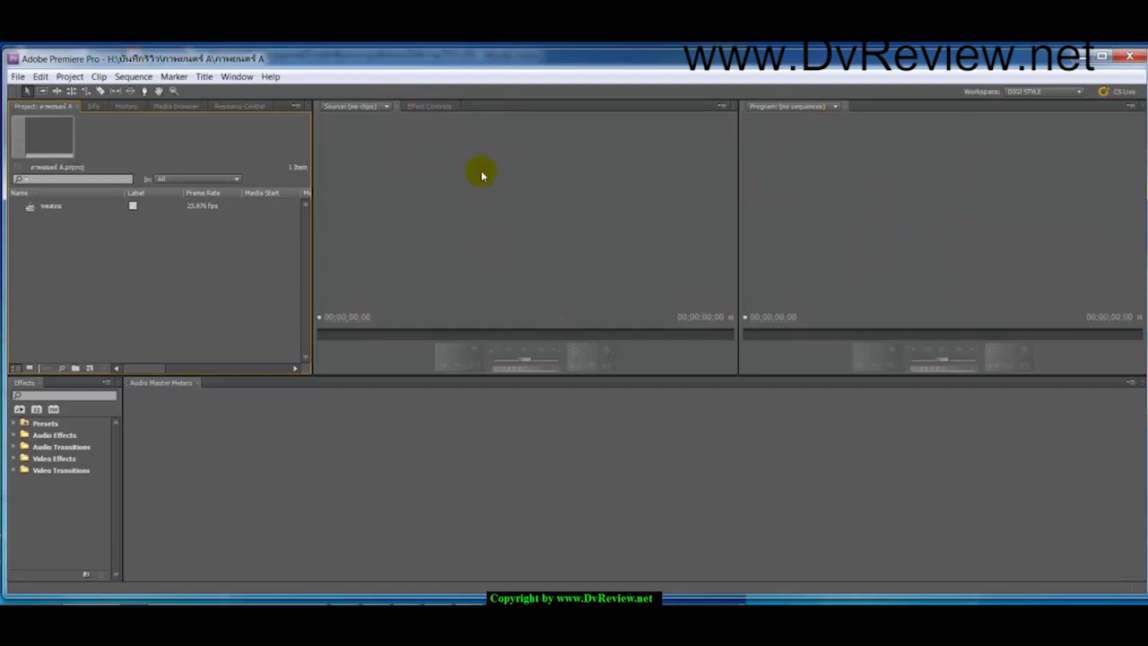
Redock the Effects panel as a narrow column beside the audio meters.
left_click(429, 106)
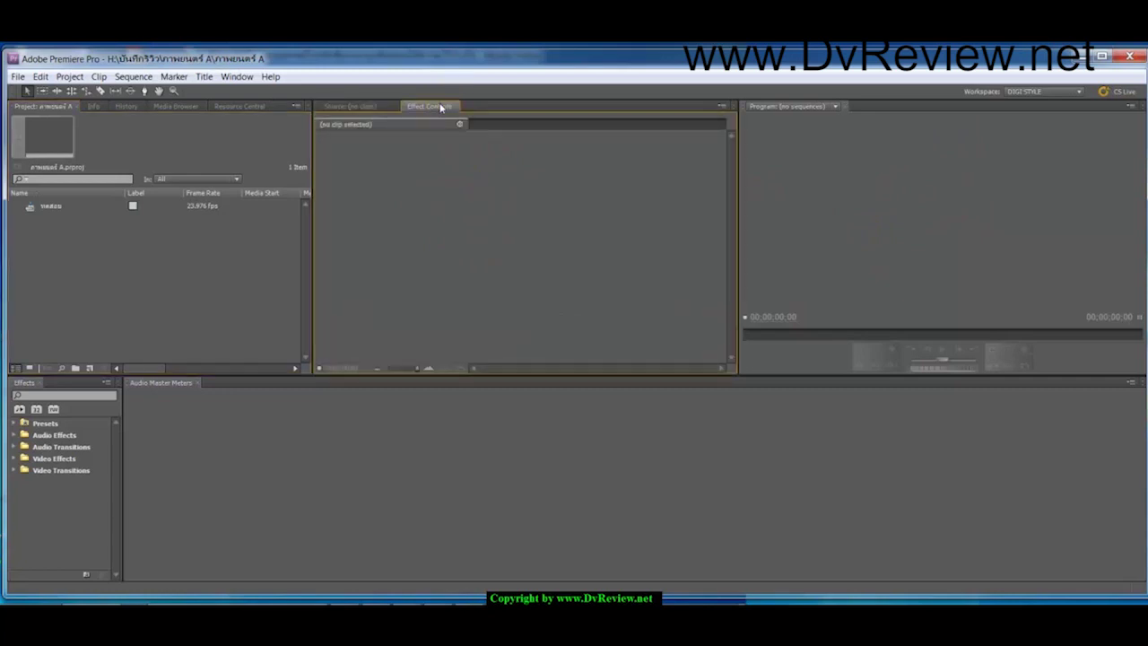
left_click(349, 106)
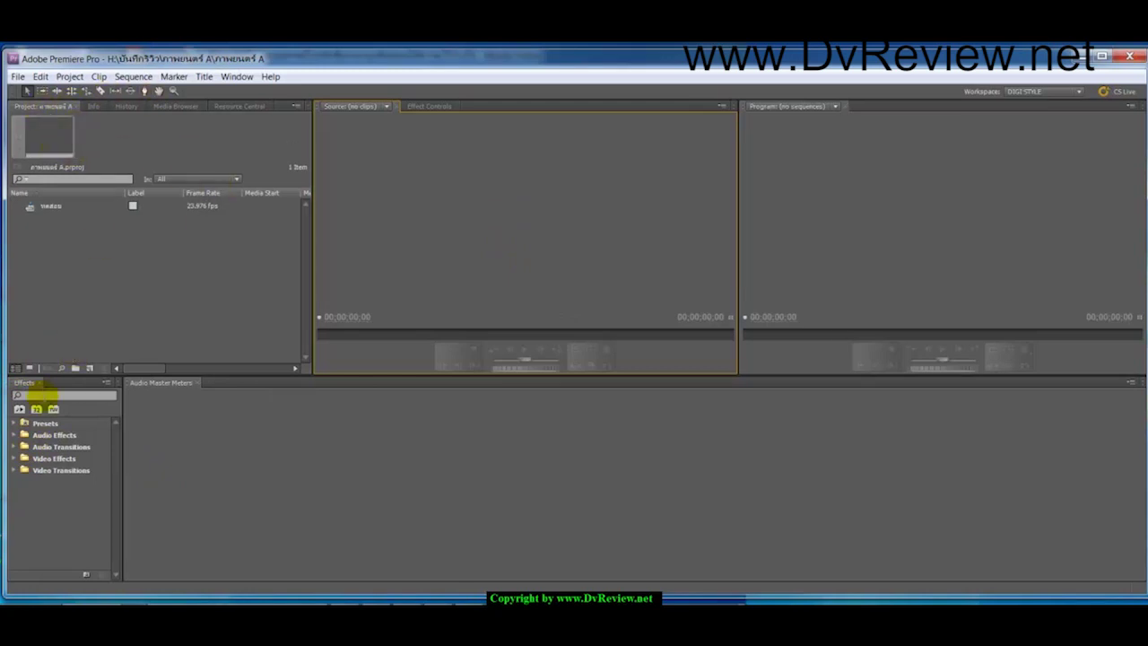
mouse_move(22, 383)
left_mouse_down()
mouse_move(157, 221)
mouse_move(256, 140)
mouse_move(18, 399)
left_mouse_up()
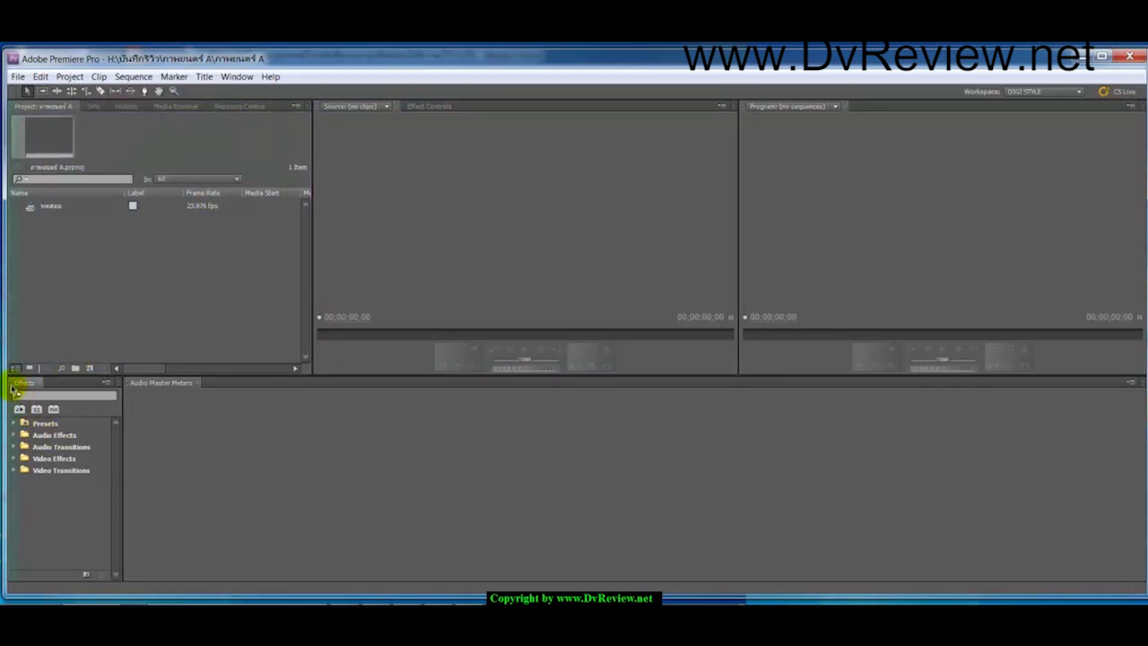
left_click_drag(13, 392, 15, 392)
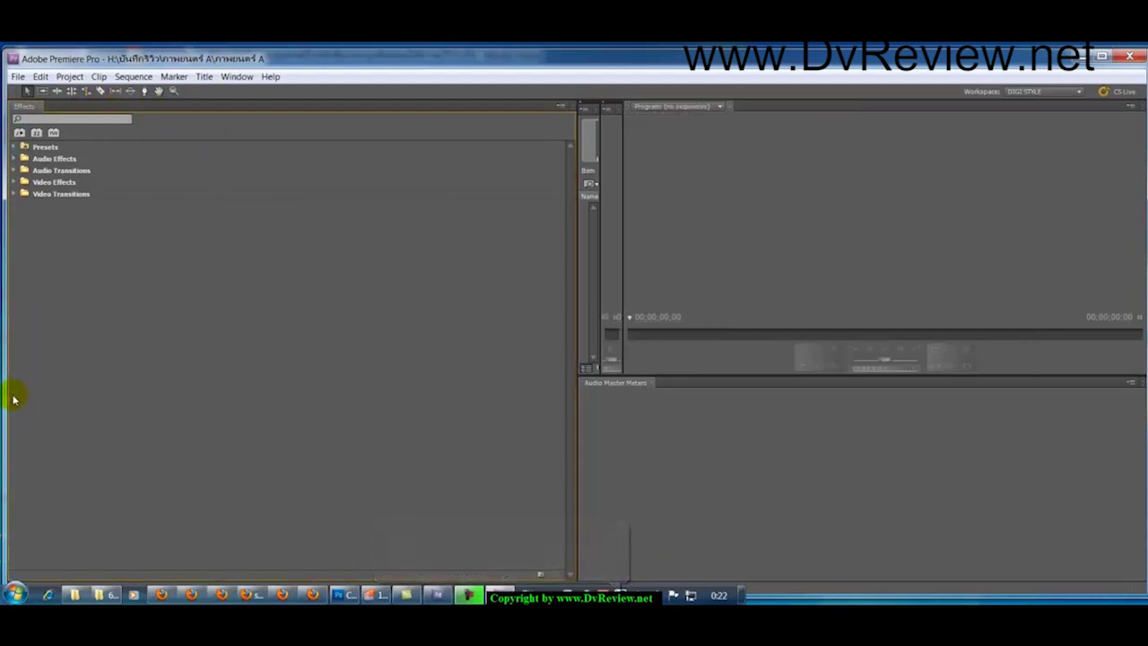
left_click_drag(577, 221, 70, 213)
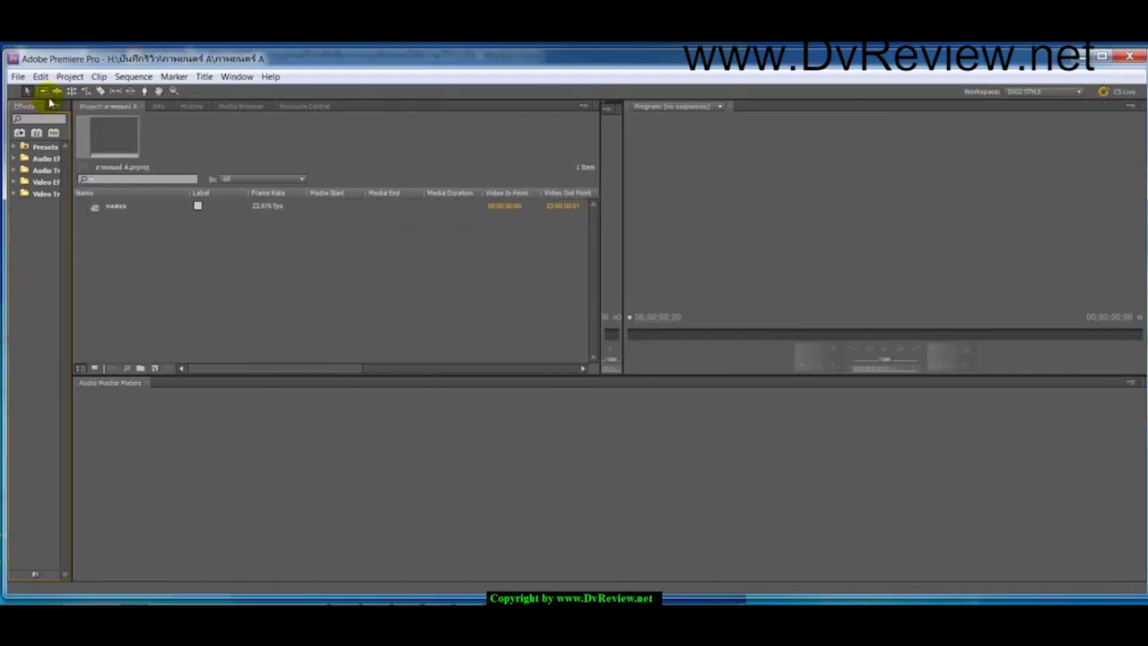
mouse_move(25, 107)
left_mouse_down()
mouse_move(113, 447)
mouse_move(87, 446)
left_mouse_up()
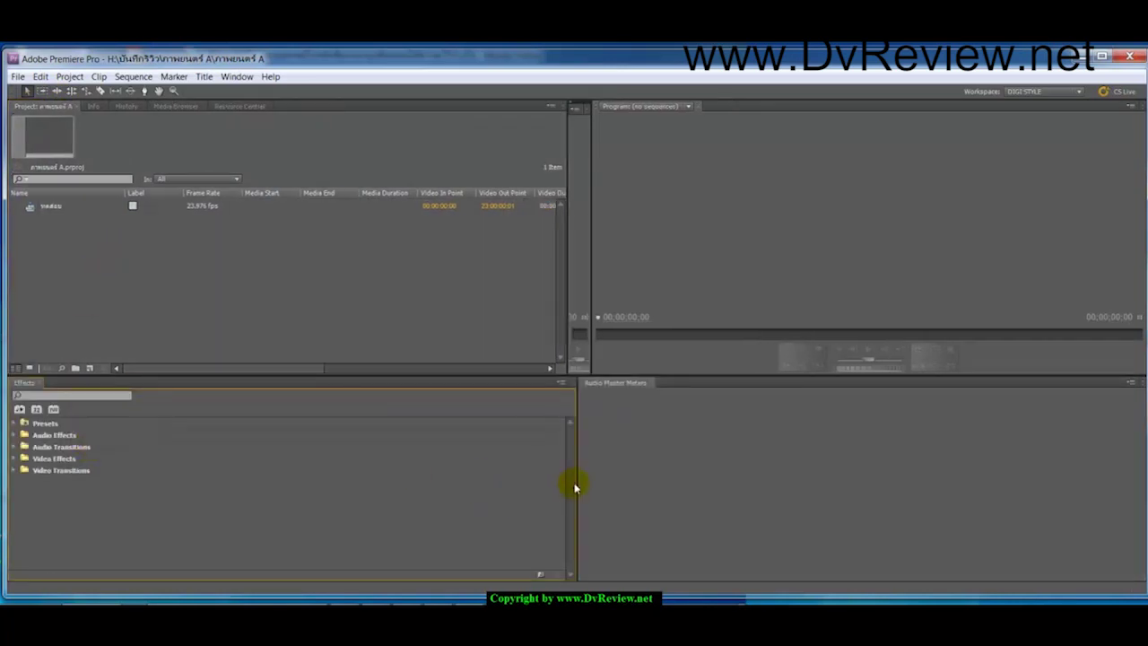
left_click_drag(575, 484, 125, 459)
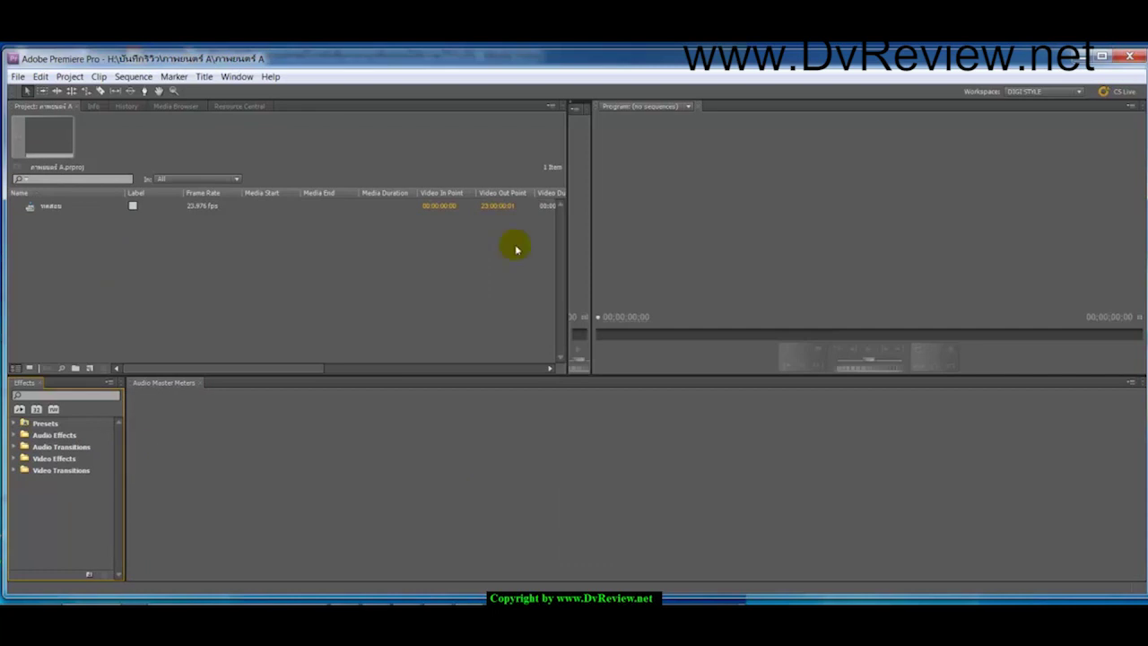
Widen the Source monitor at the expense of Project and Program panels, and heighten the top row.
left_click_drag(567, 260, 273, 251)
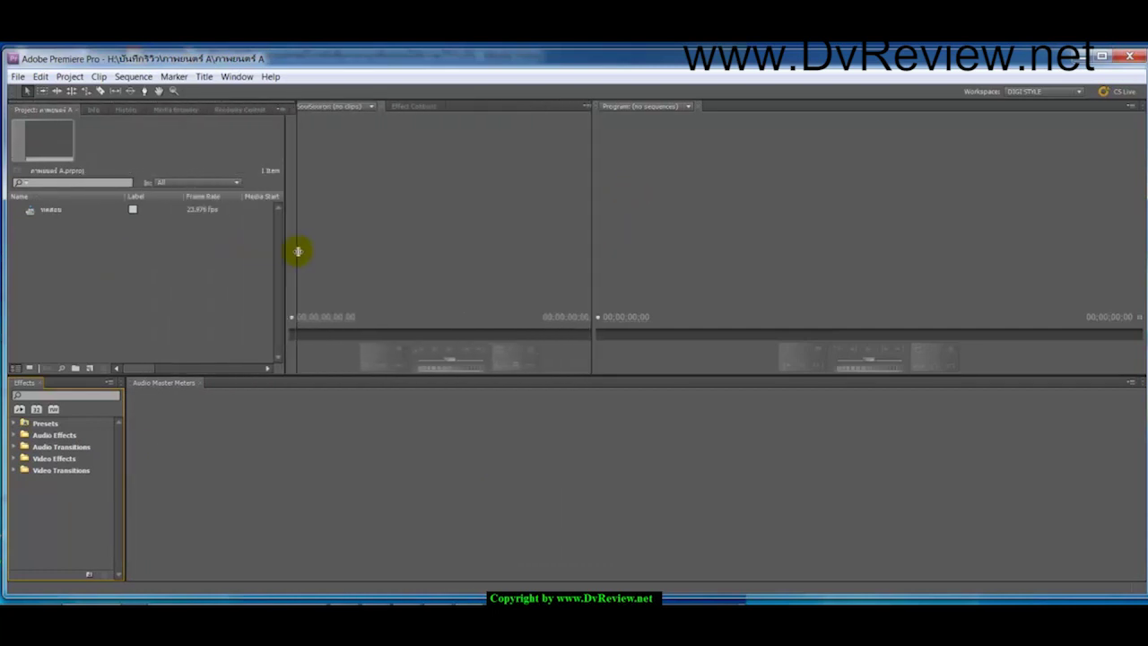
left_click_drag(592, 251, 747, 251)
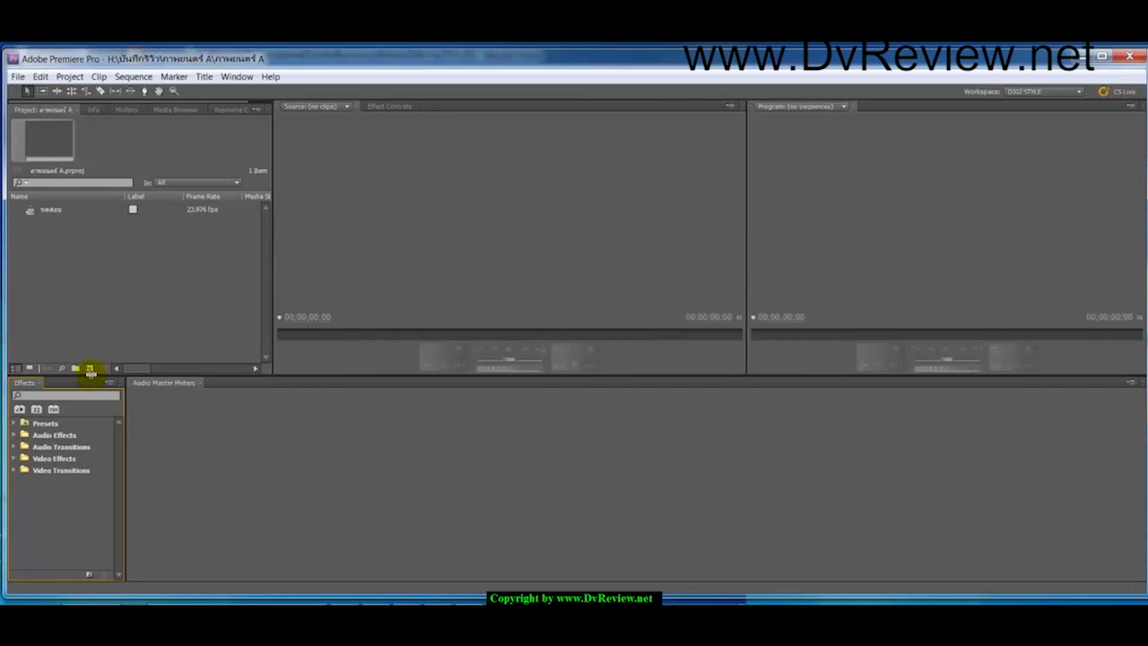
left_click_drag(89, 371, 92, 393)
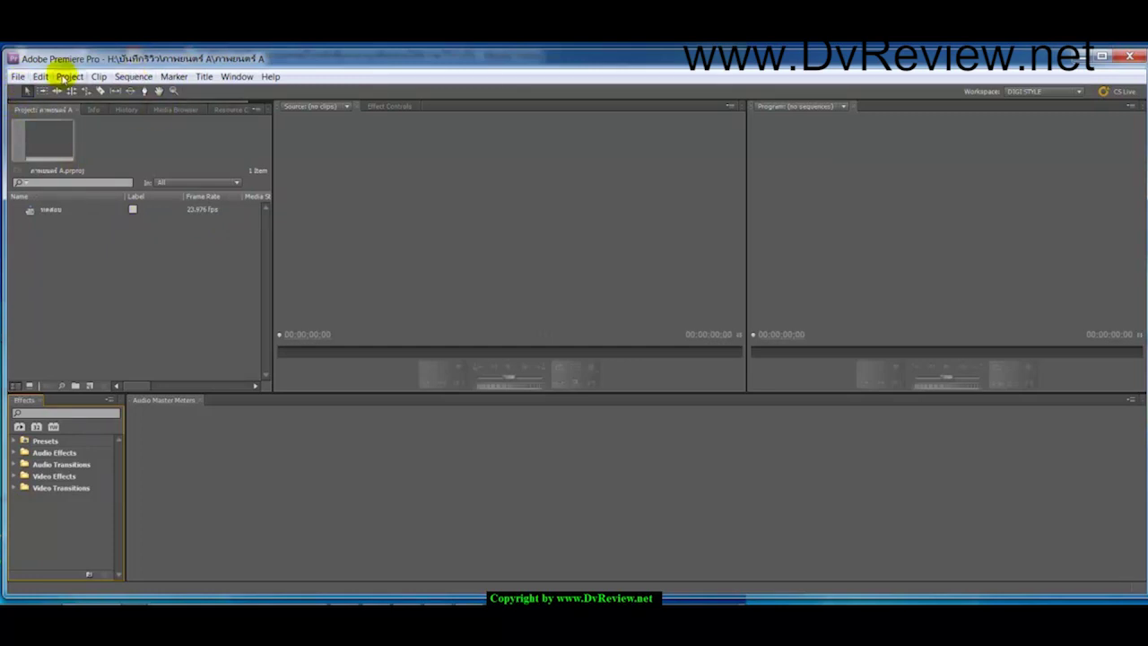
Open and close the File menu a few times.
left_click(17, 77)
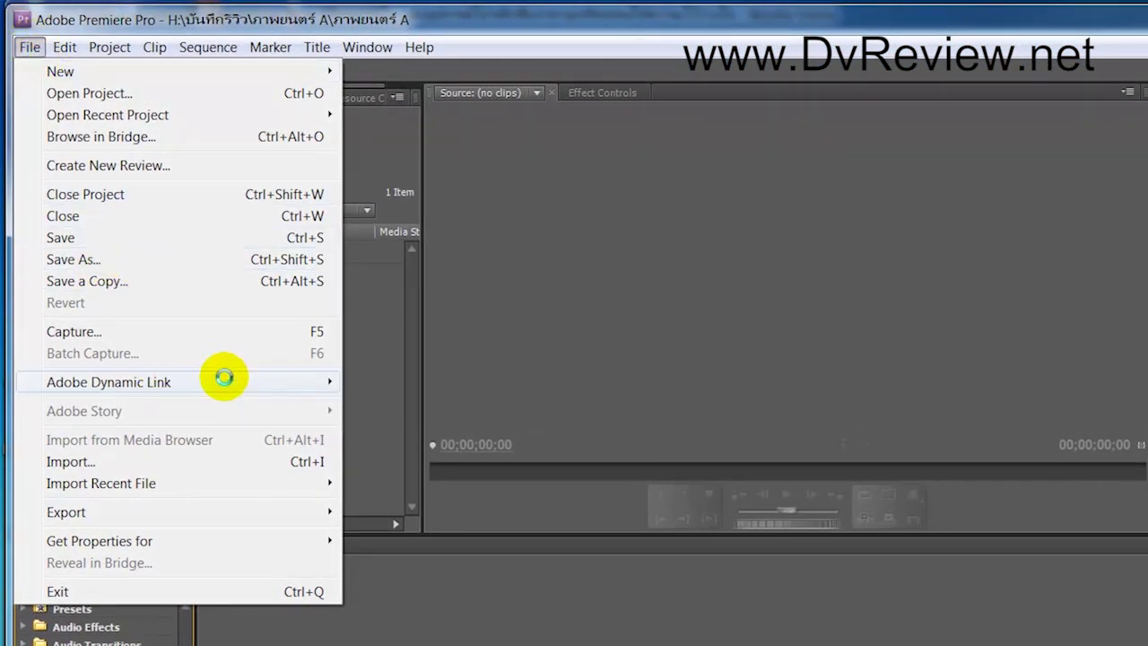
left_click(248, 333)
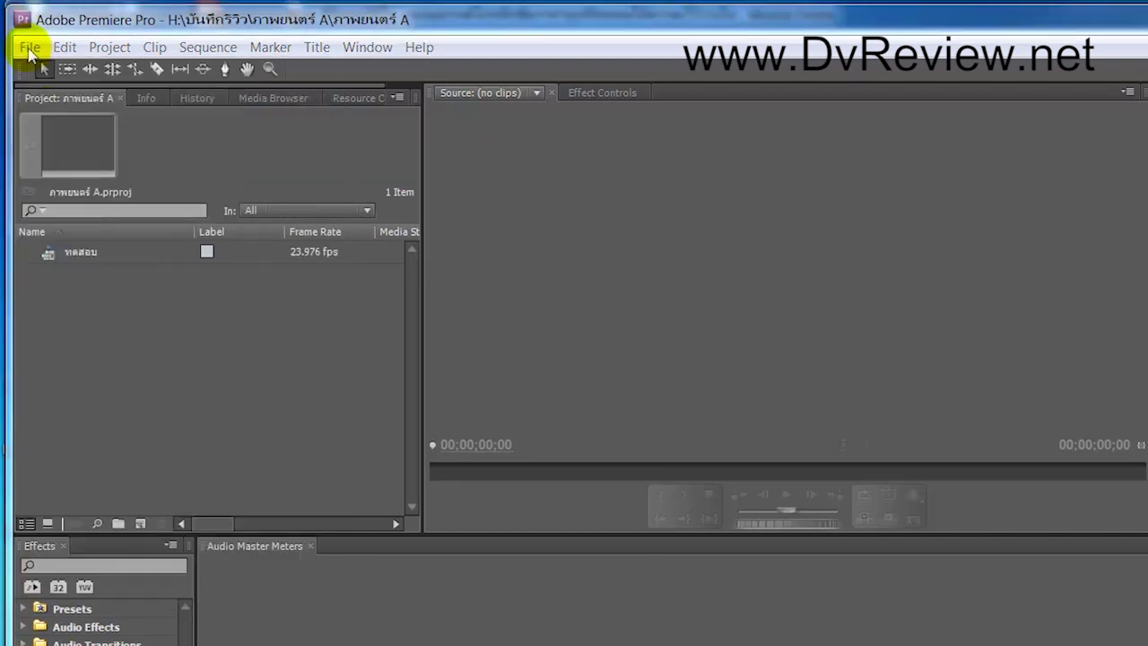
left_click(30, 48)
left_click(34, 52)
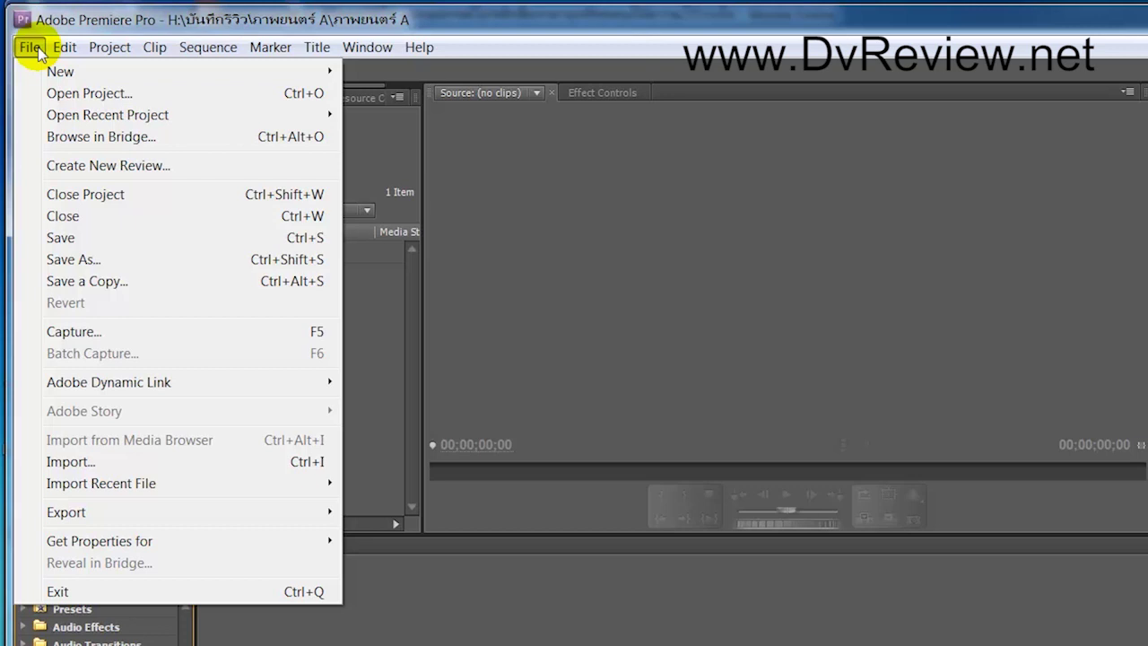
left_click(36, 51)
left_click(32, 50)
Show the Project > Project Settings submenu listing General and Scratch Disks.
mouse_move(348, 56)
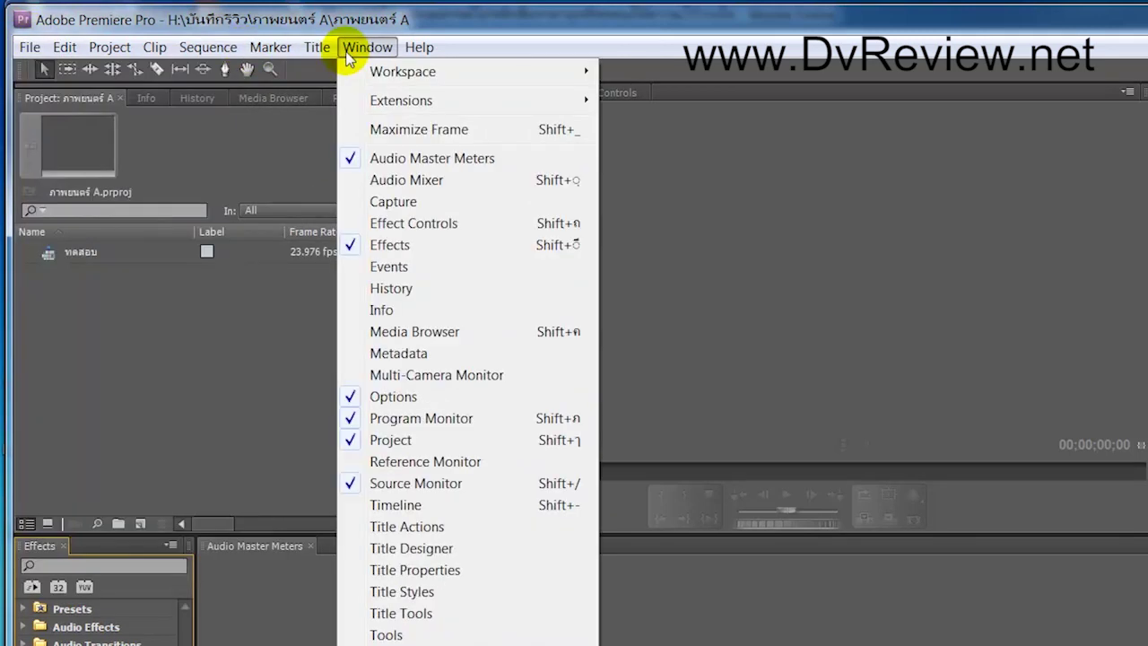
mouse_move(65, 47)
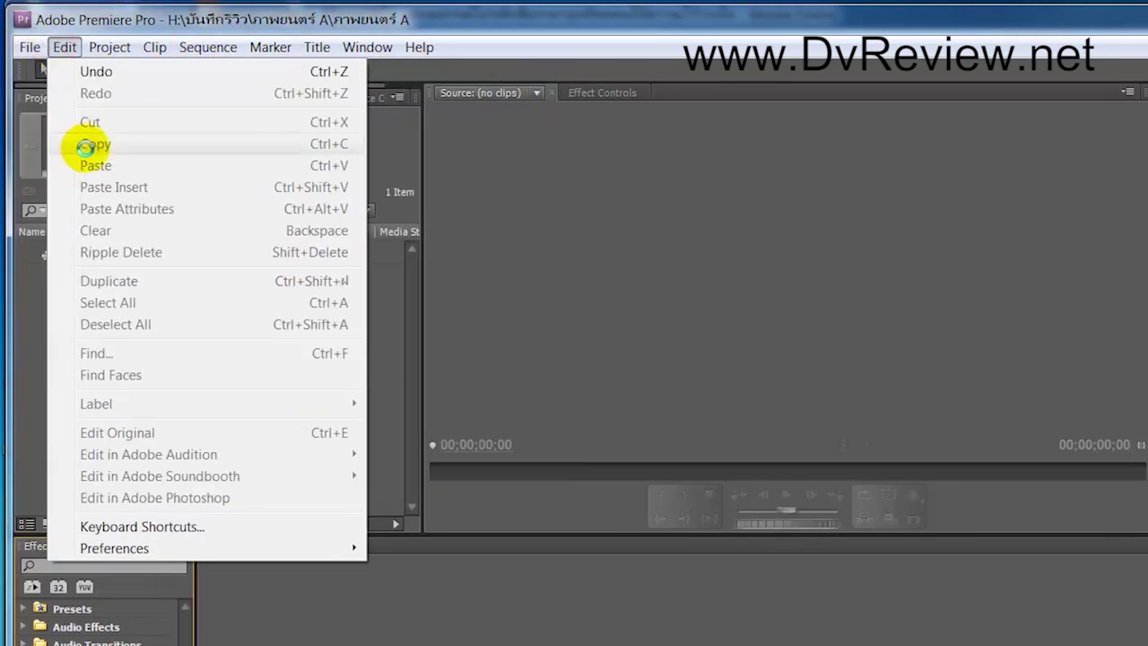
mouse_move(28, 47)
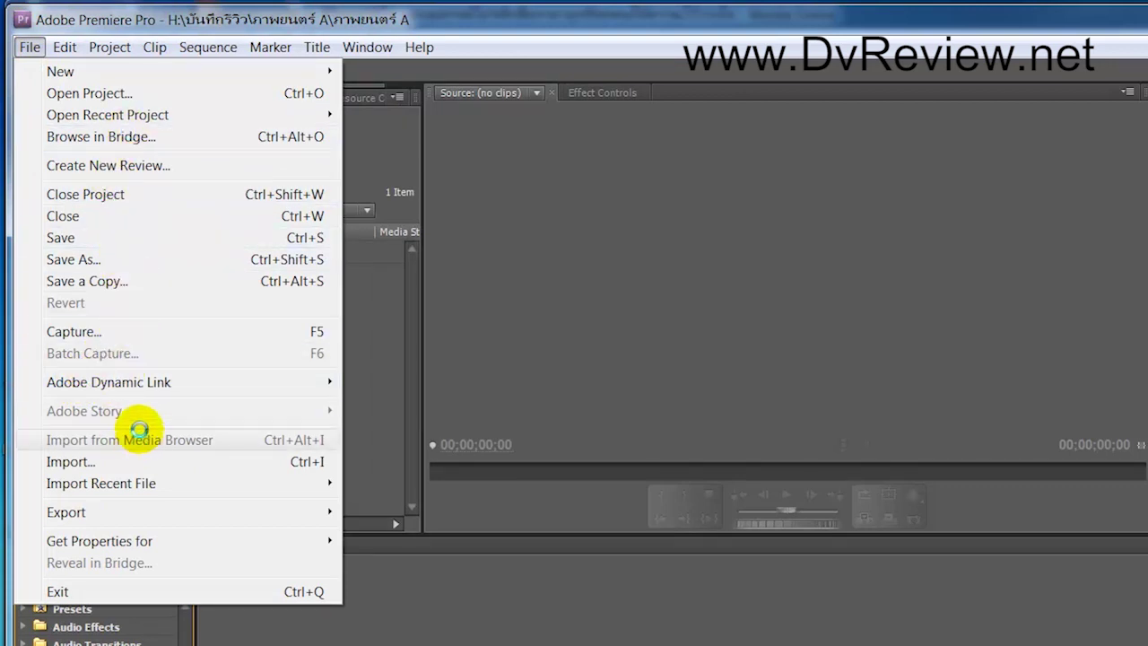
mouse_move(162, 384)
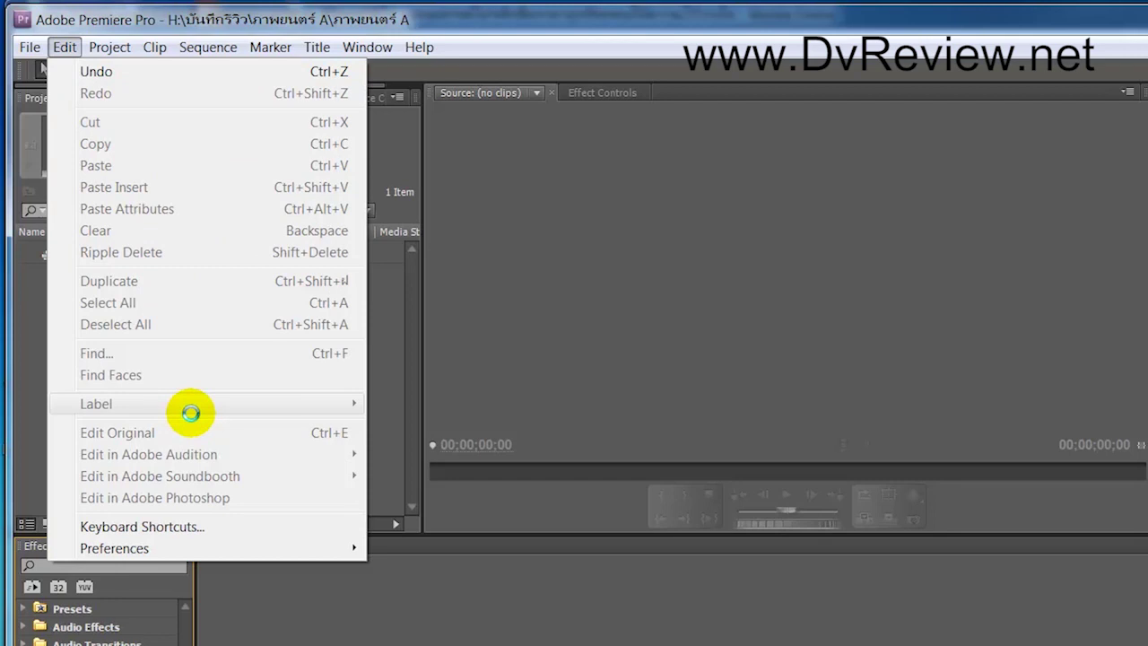
mouse_move(208, 46)
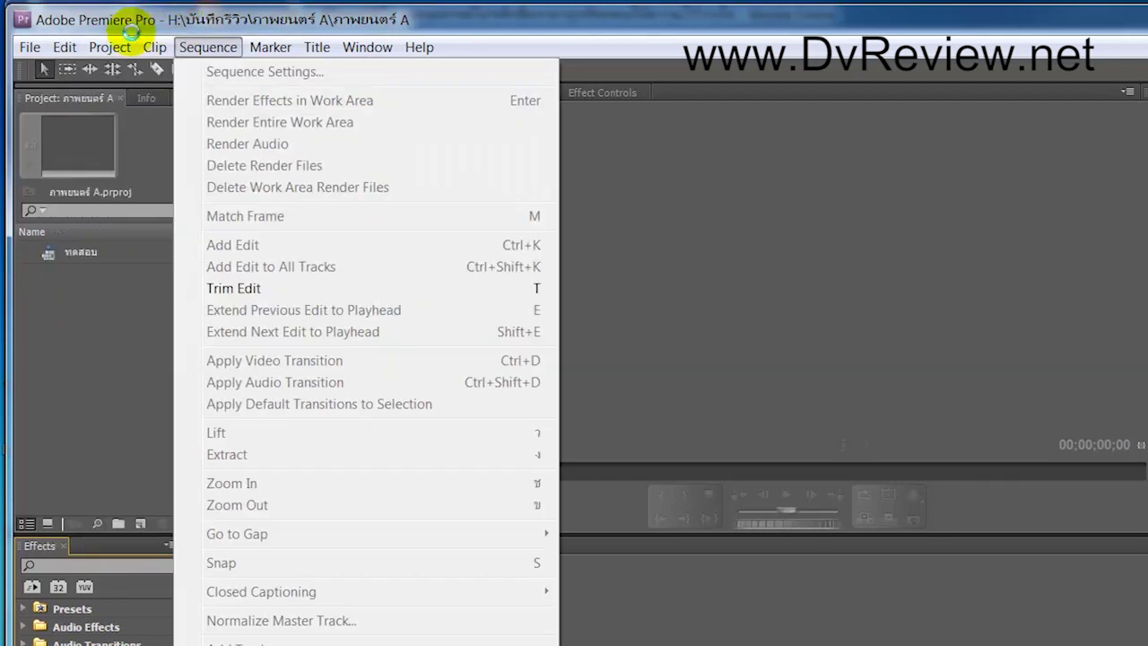
mouse_move(110, 47)
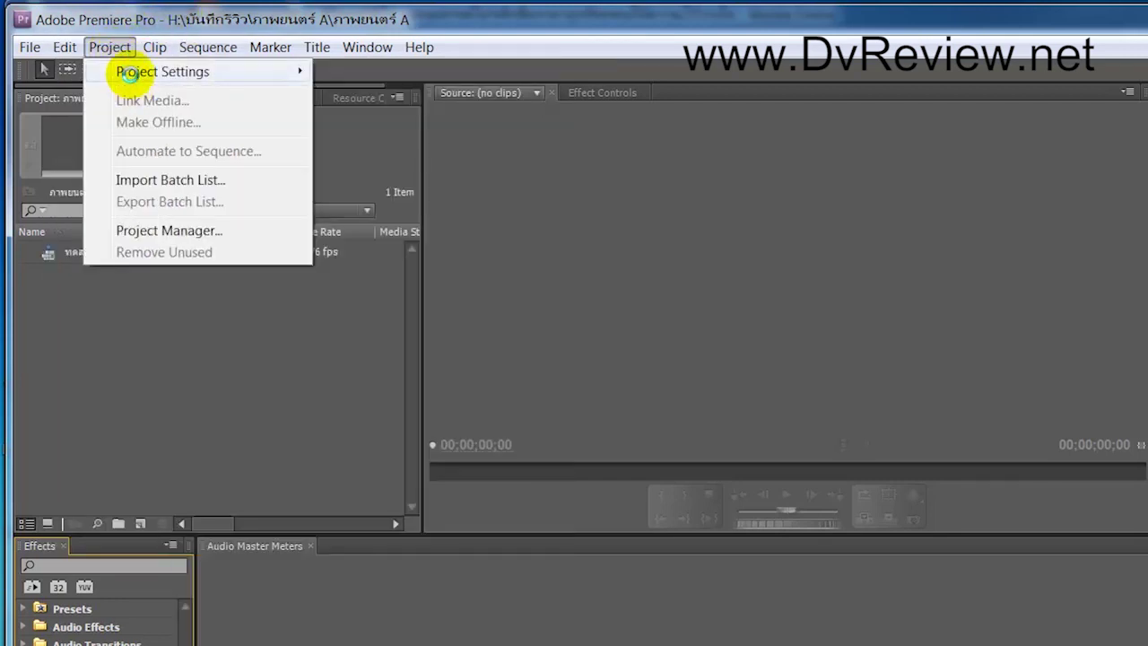
mouse_move(130, 76)
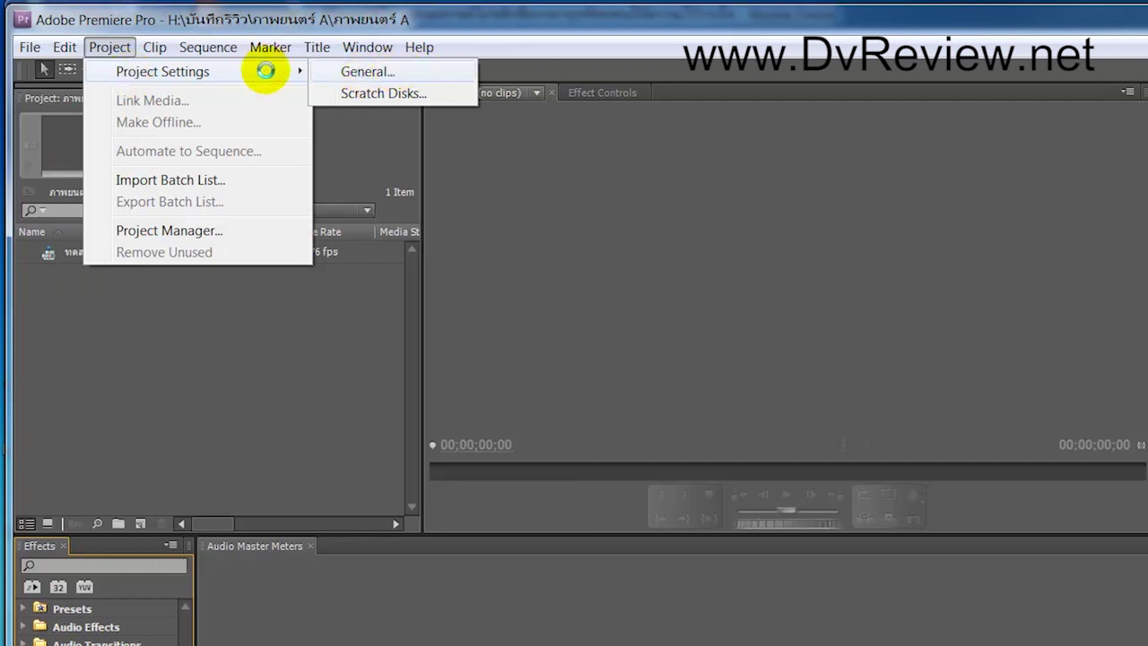
Check General project settings, keep Mercury Playback Engine GPU Acceleration, cancel, and show the Clip menu.
left_click(356, 71)
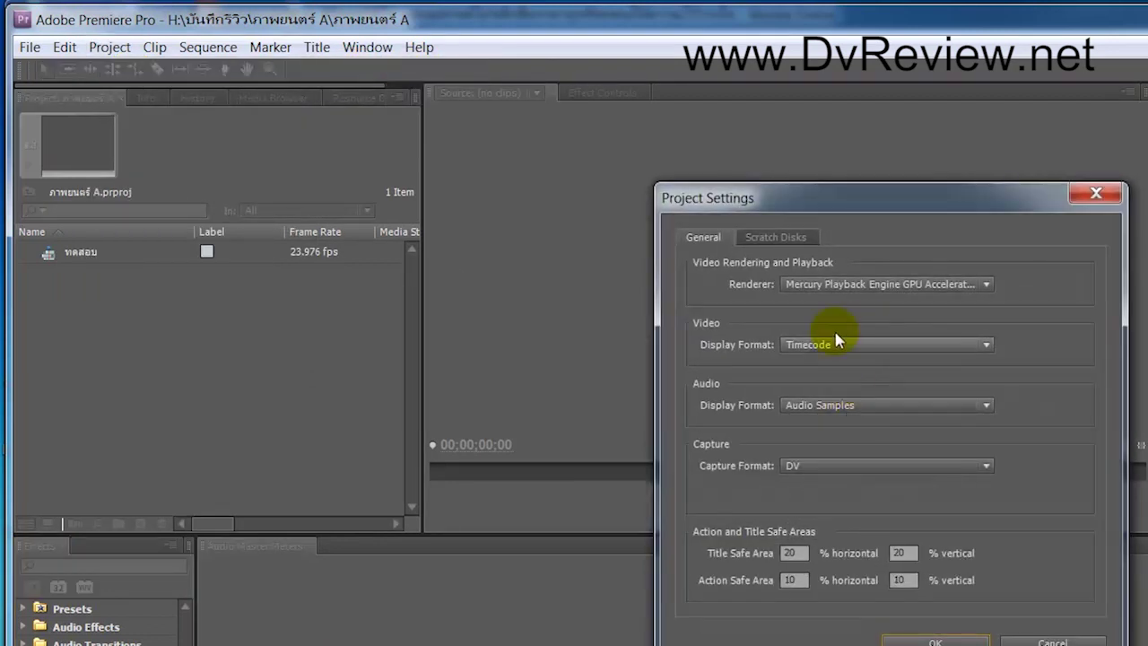
left_click(987, 285)
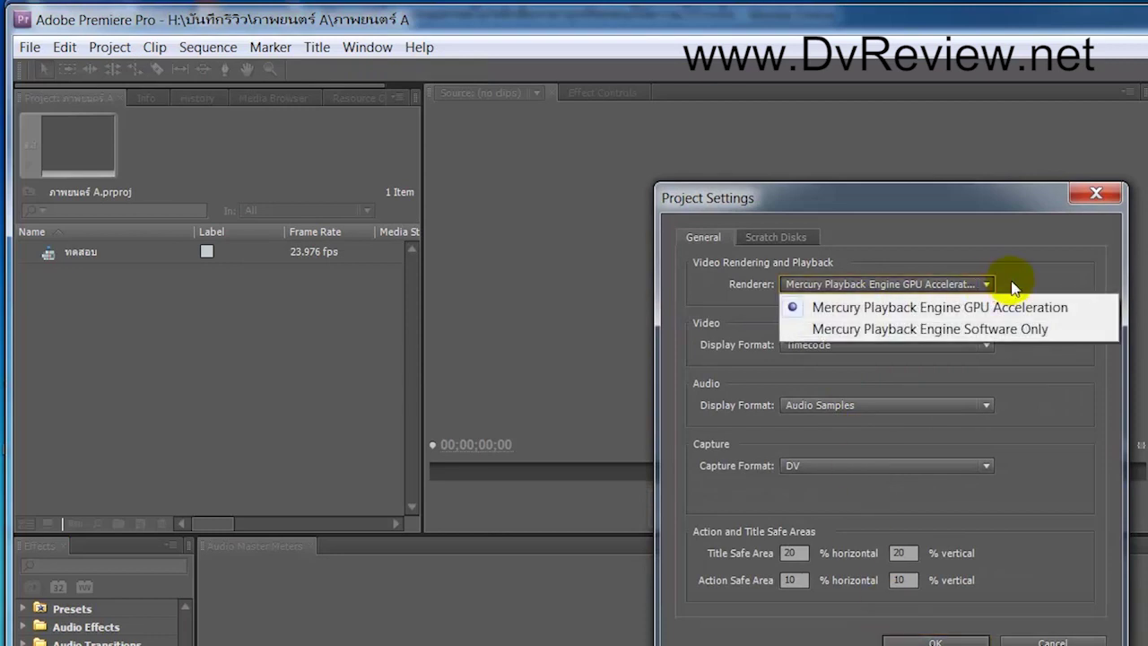
left_click(1057, 268)
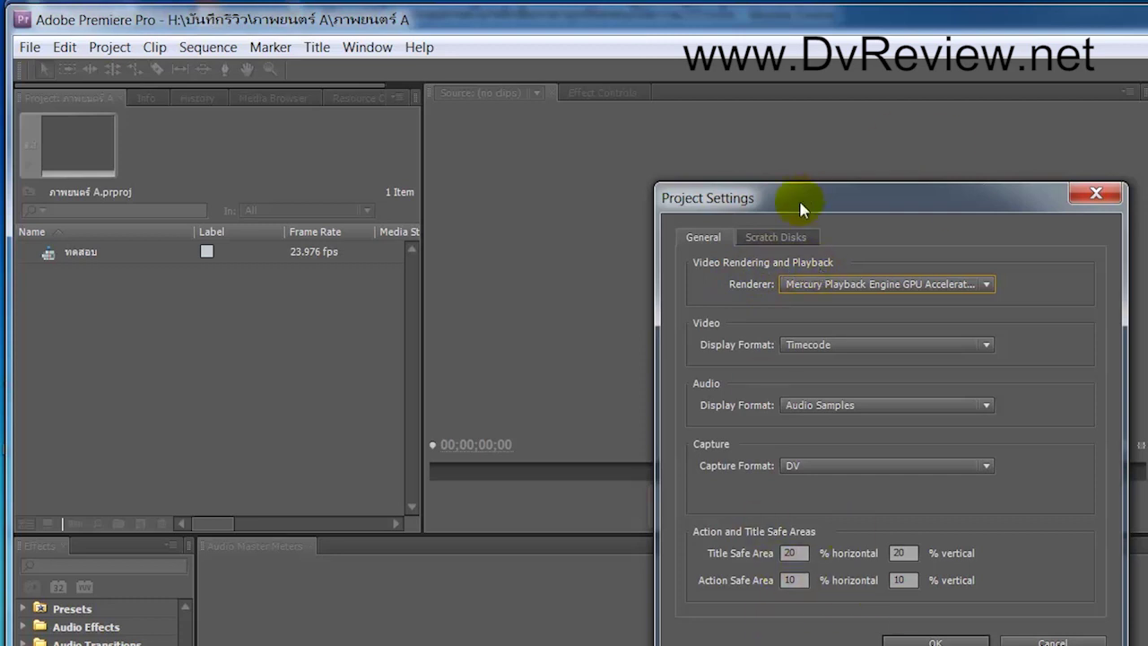
left_click(1052, 642)
left_click(152, 50)
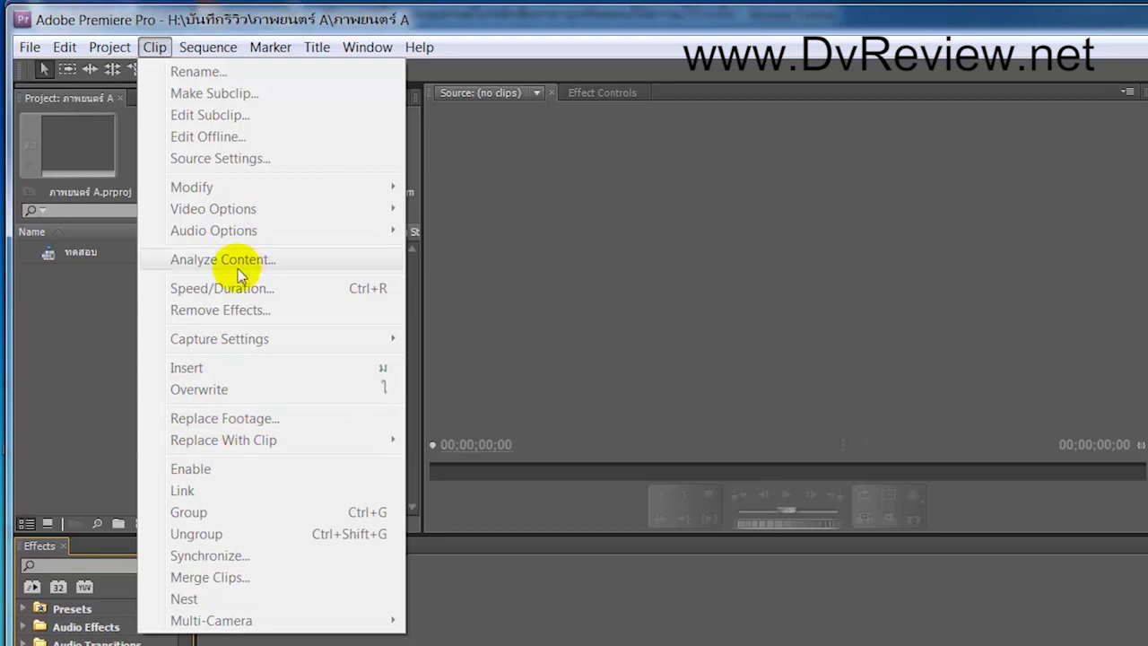
Browse the Sequence, Marker and Title menus, finishing with the File menu displayed.
left_click(214, 57)
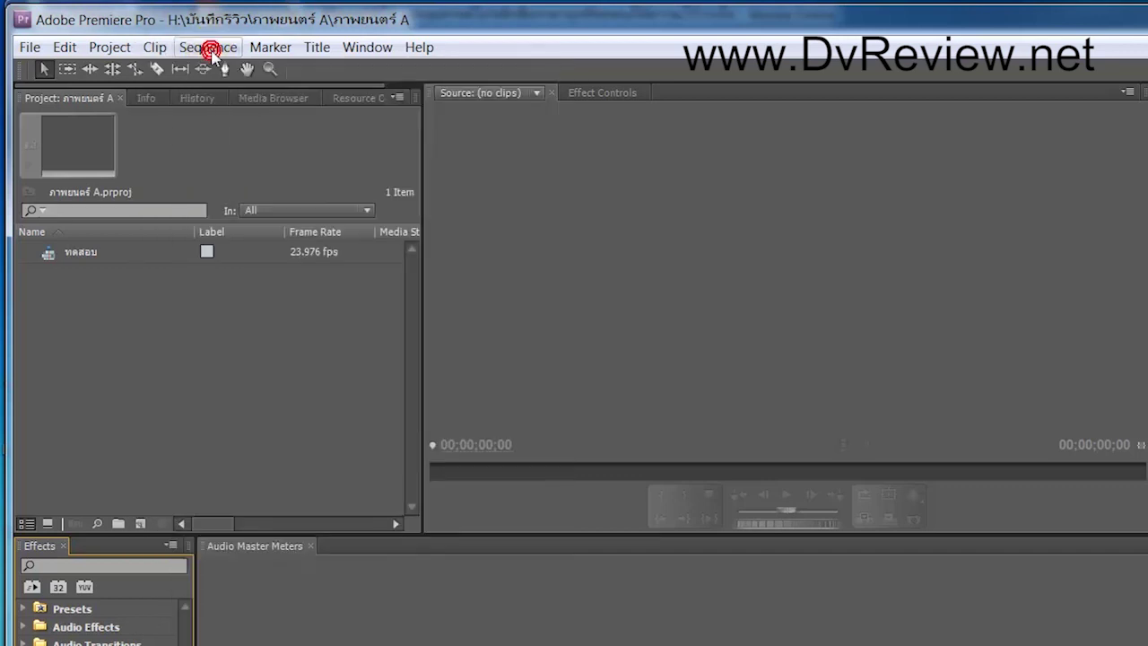
left_click(212, 49)
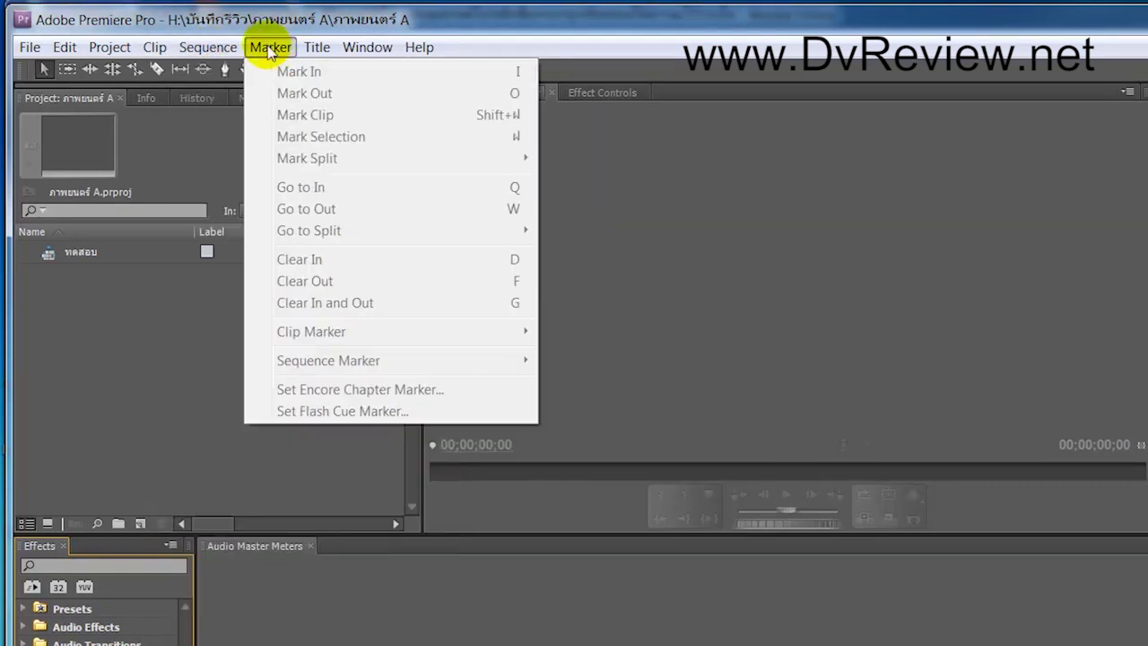
mouse_move(316, 54)
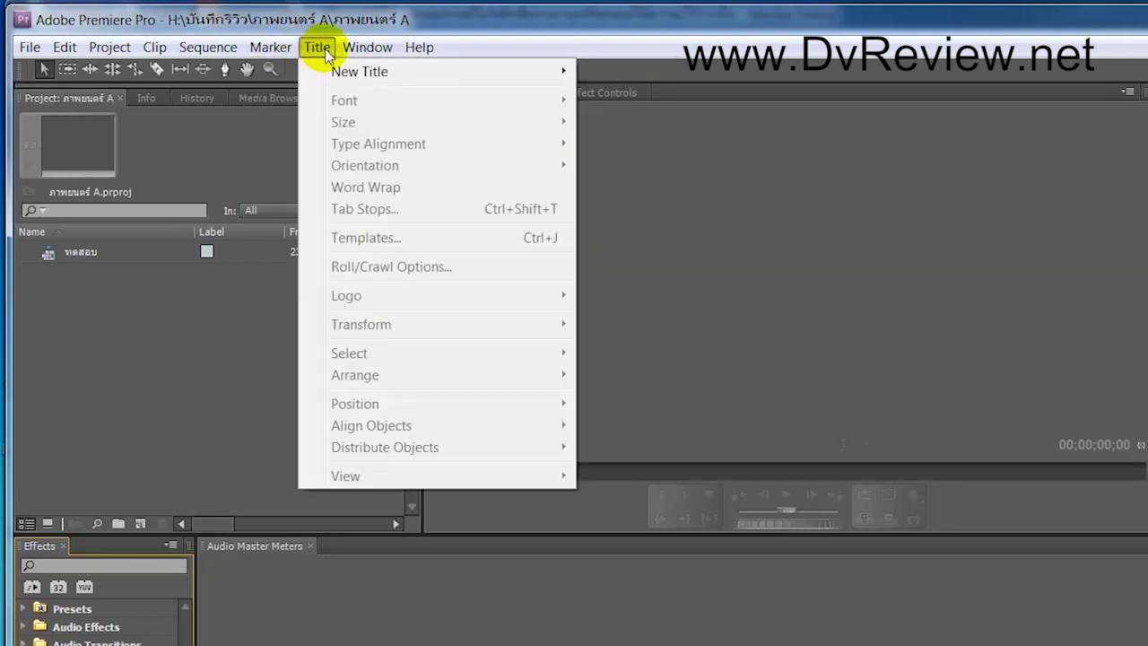
mouse_move(22, 49)
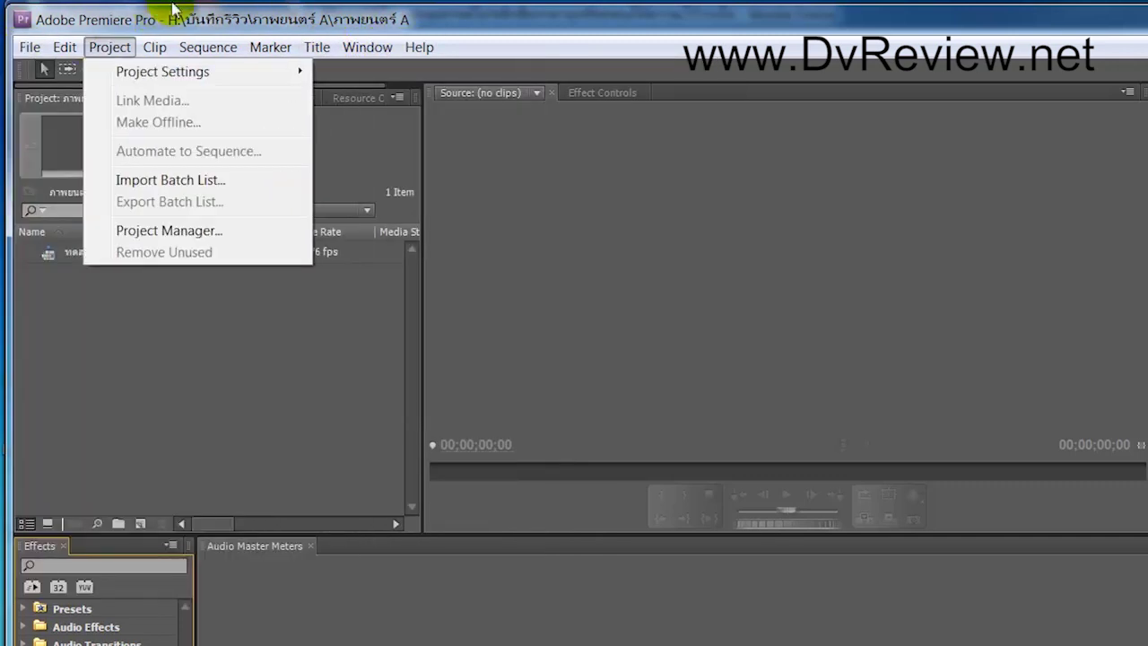
left_click(110, 46)
left_click(30, 48)
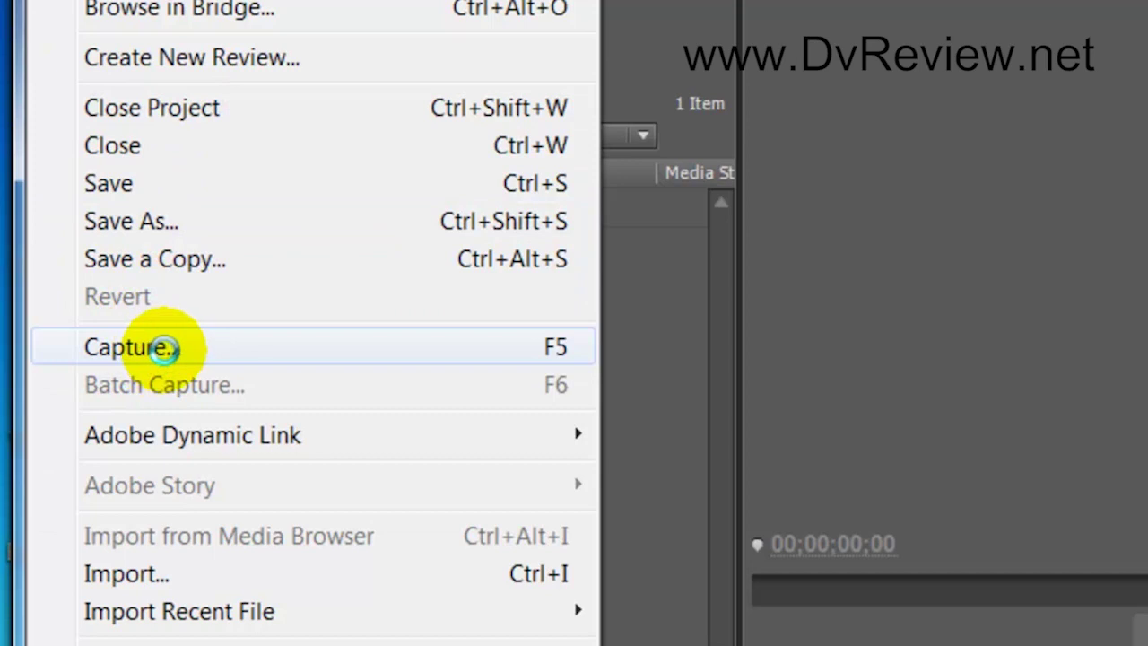
Open the Capture window via File > Capture and shift it left on screen.
left_click(165, 350)
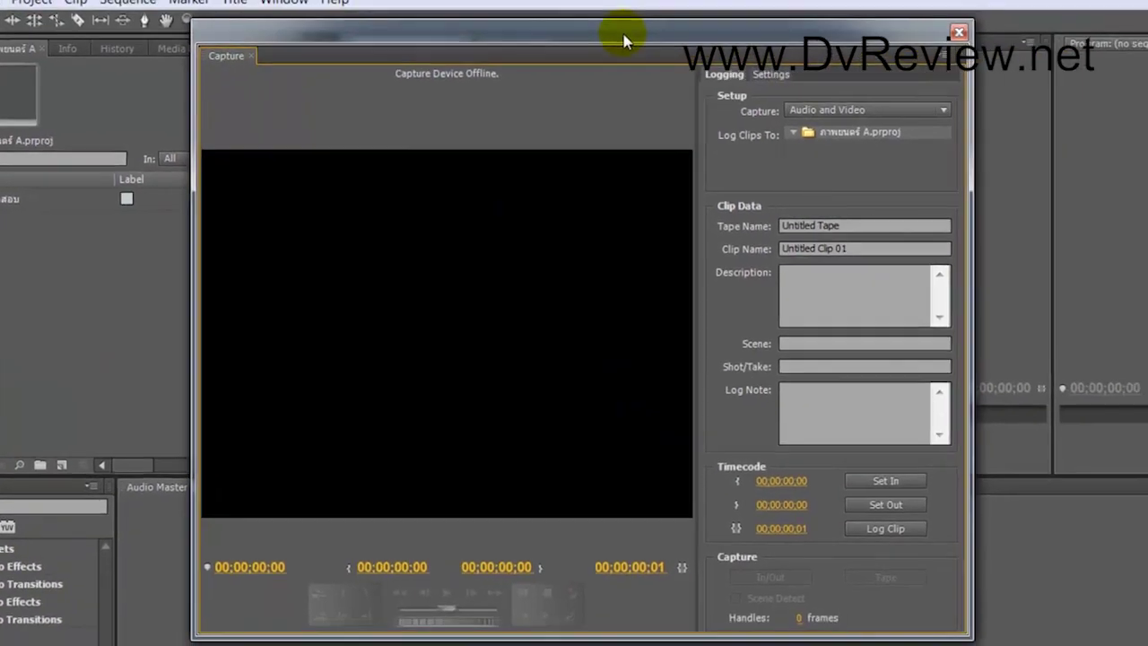
left_click_drag(626, 40, 459, 56)
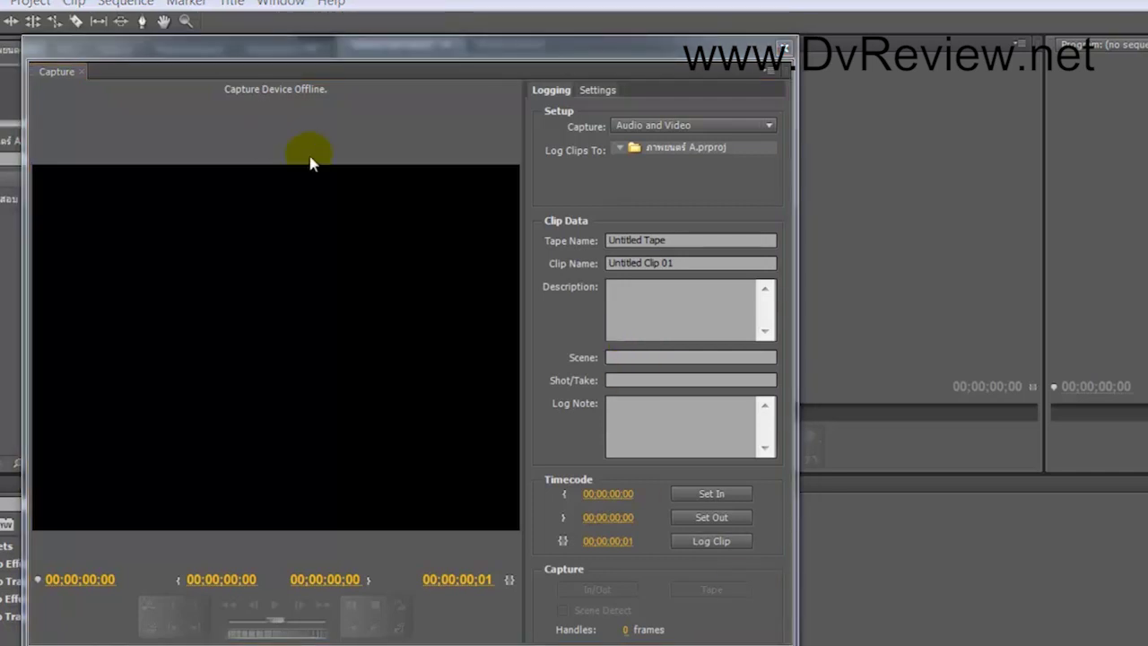
left_click_drag(397, 57, 389, 57)
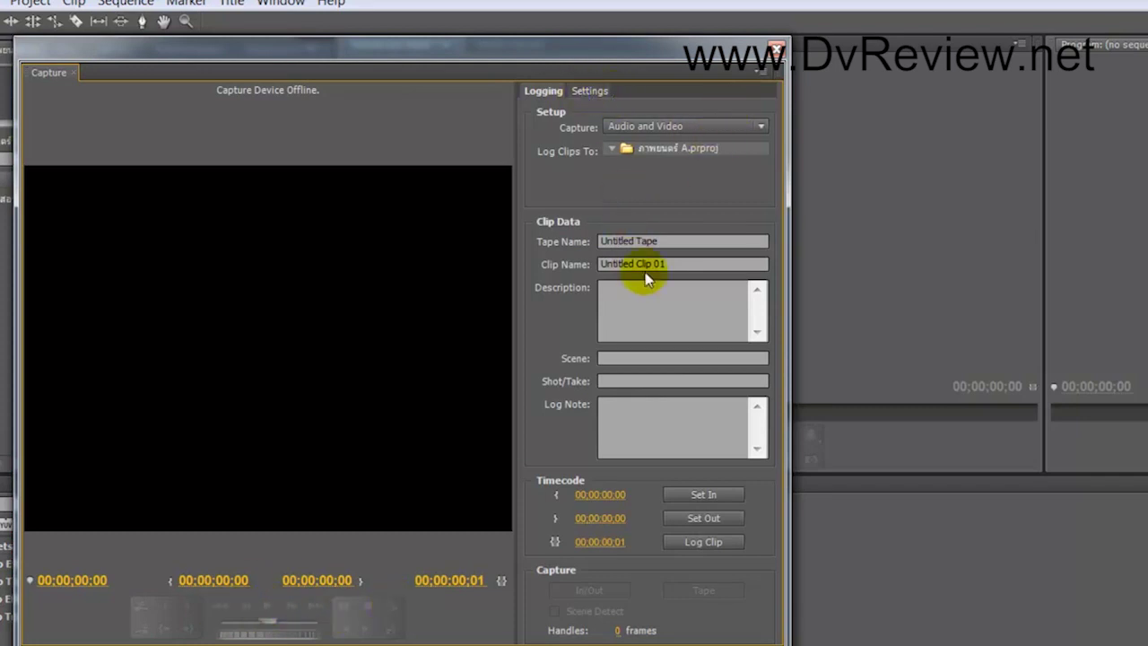
Replace Untitled Clip 01 in the Logging Clip Name field with 'cap ภาพยนตร์ A 1'.
left_click(690, 267)
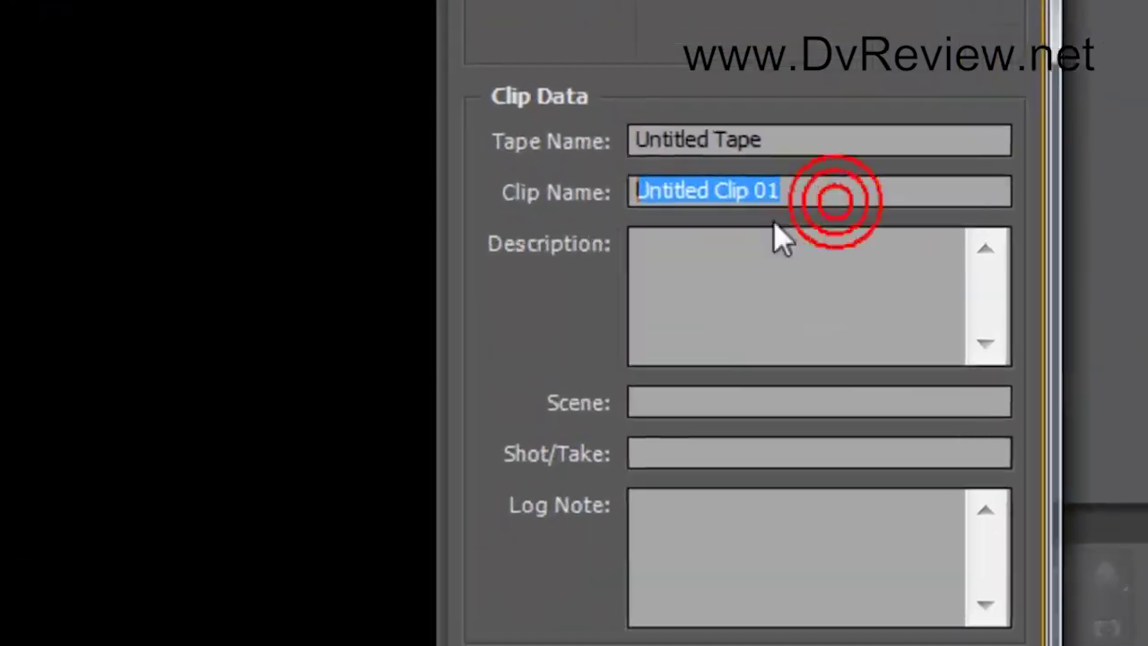
left_click(800, 192)
triple_click(800, 192)
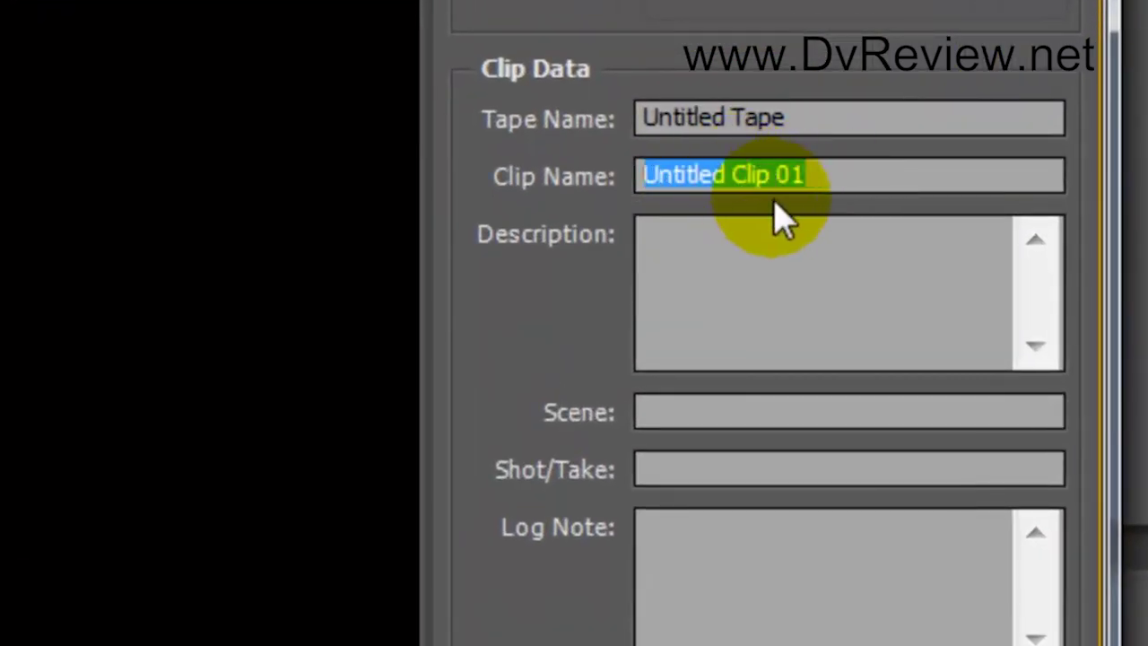
triple_click(815, 176)
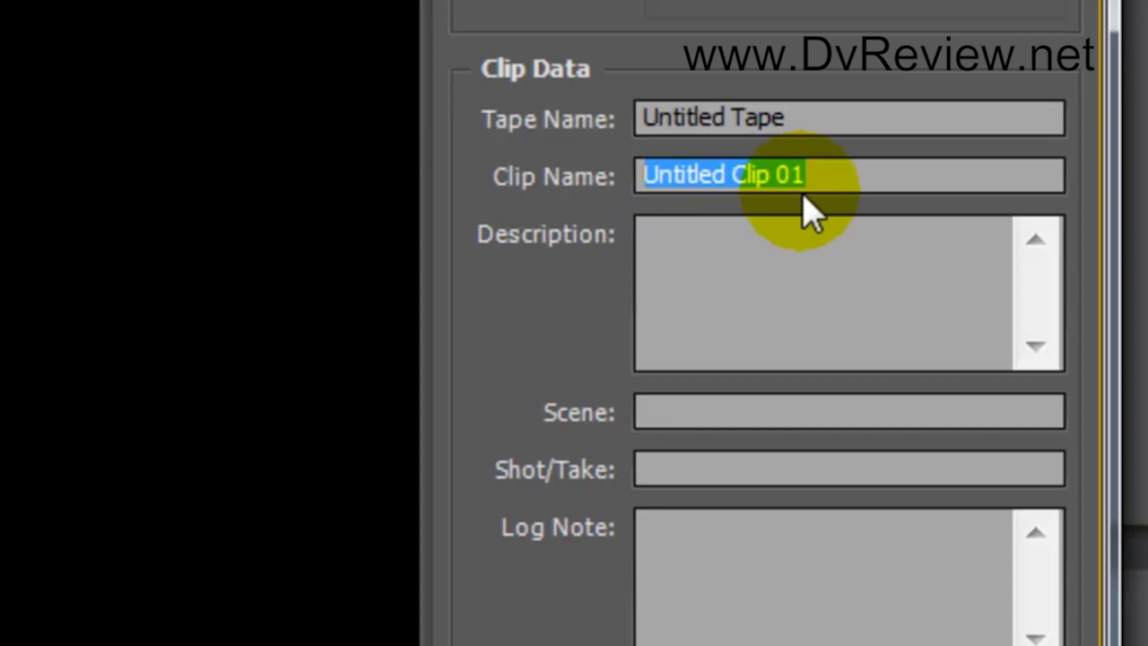
left_click(831, 178)
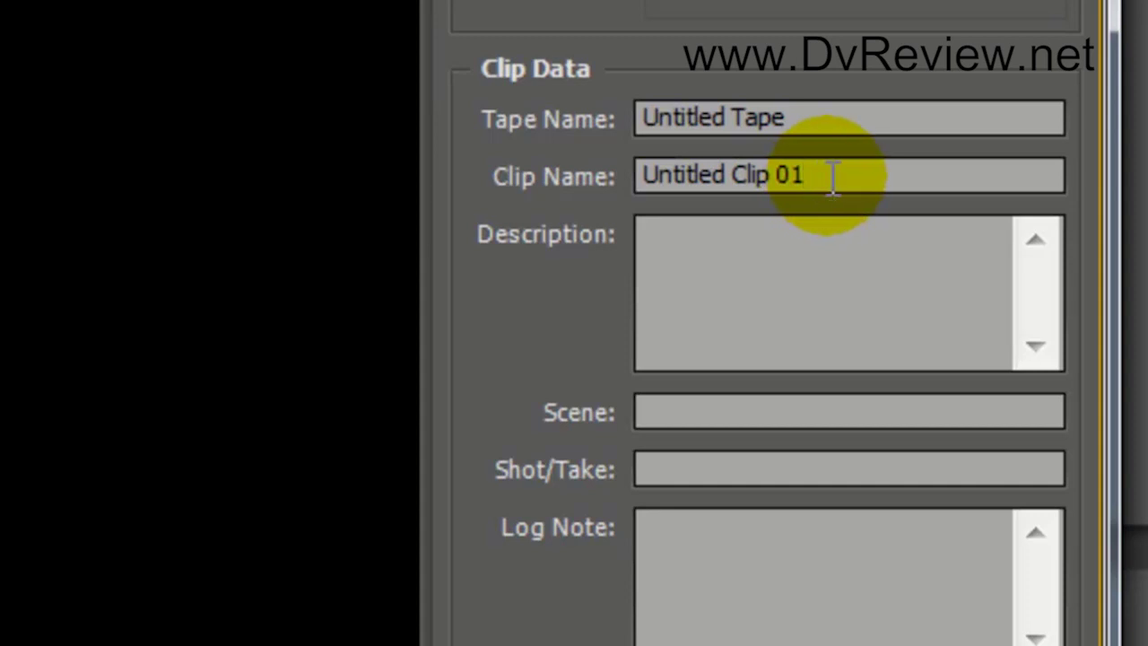
left_click_drag(814, 176, 595, 205)
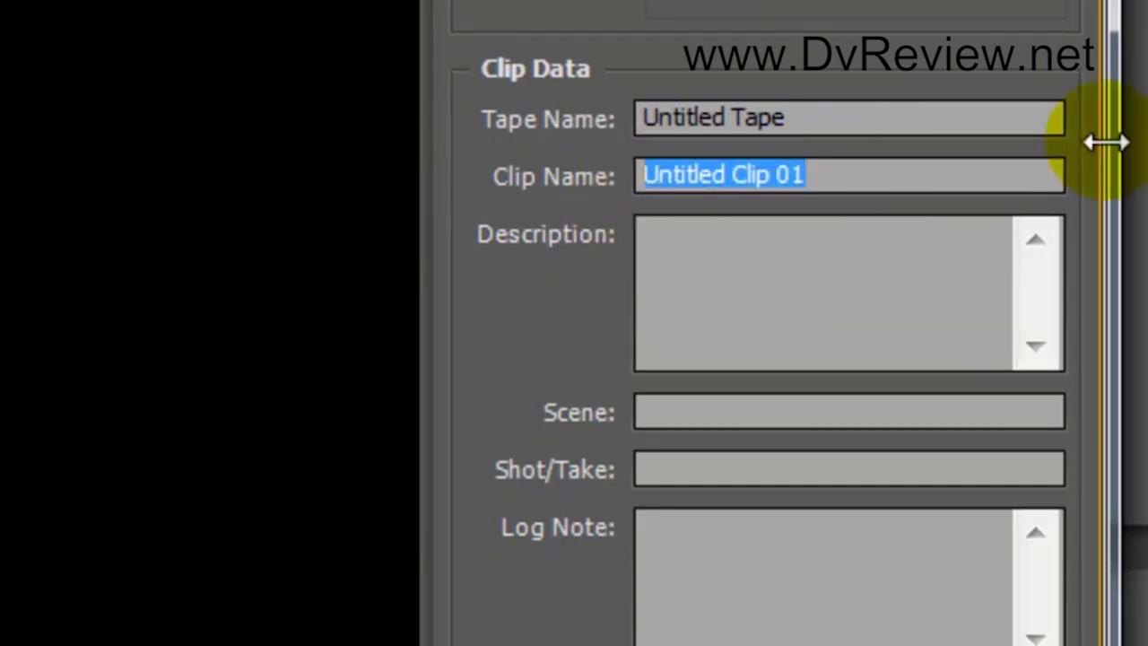
type("uw")
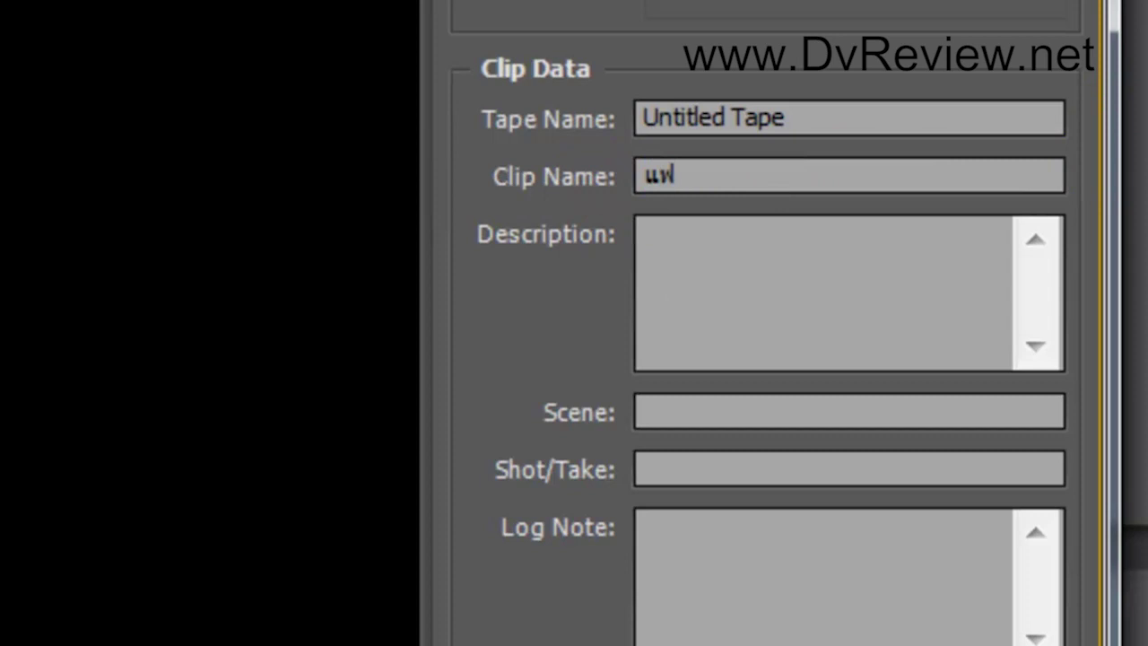
key("BackSpace")
key("BackSpace")
type("cap ")
type("ภาพยนตร์ ")
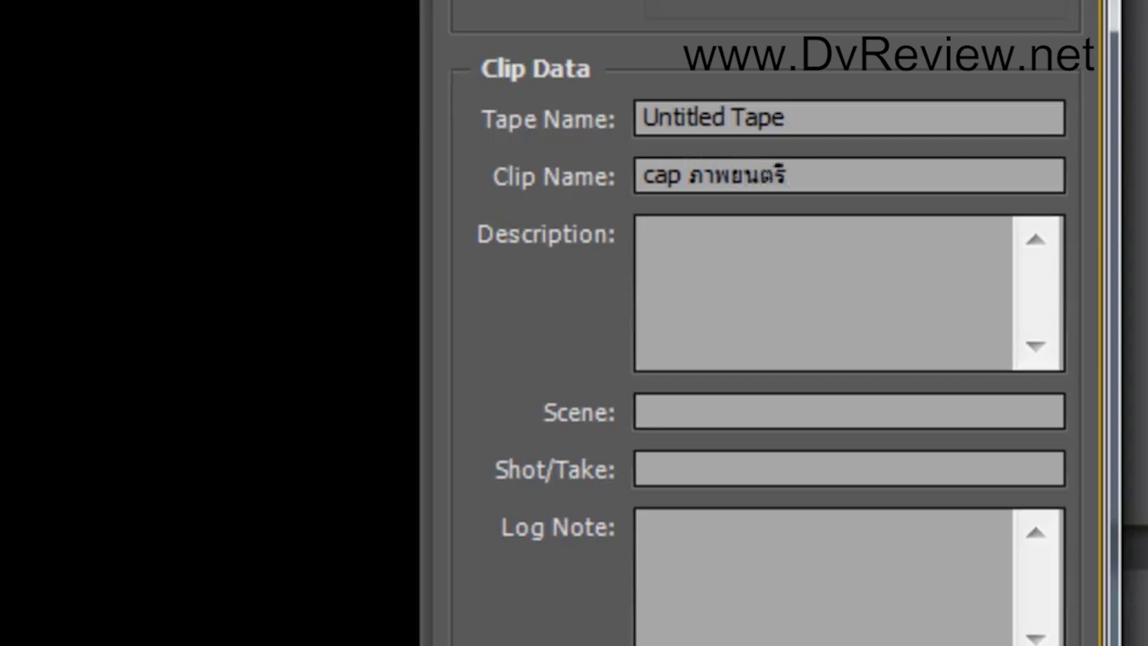
type("A ")
type("1")
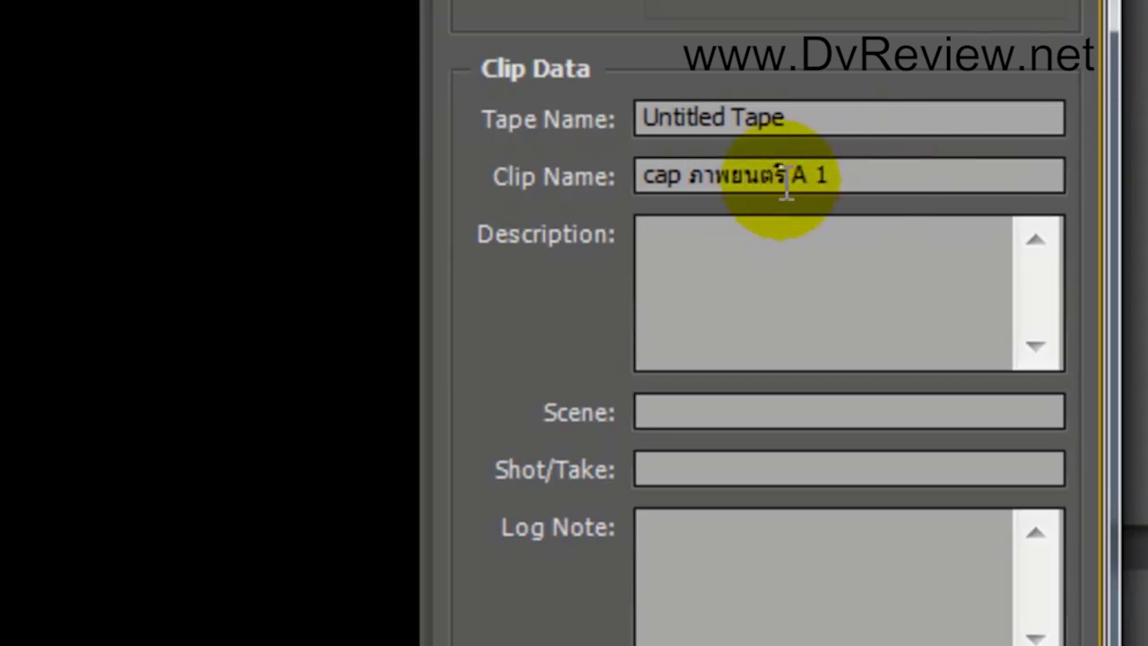
left_click(777, 172)
left_click(860, 174)
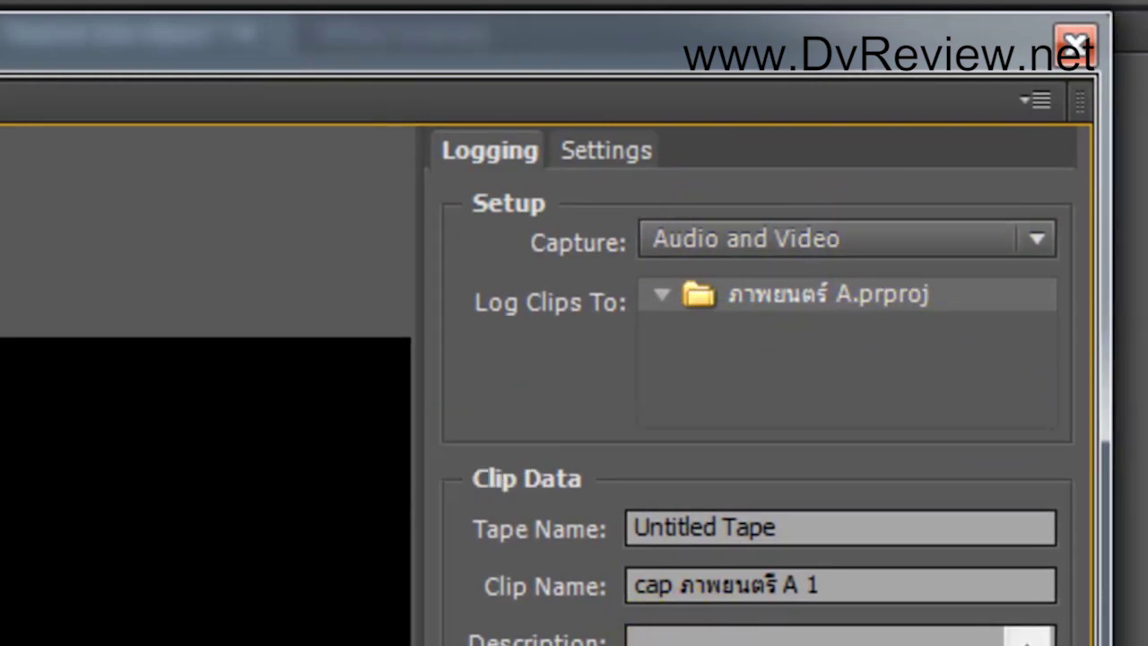
Review capture settings (DV, saving to H:\บันทึกรีวิว\ภาพยนตร์ A), cancelling the video folder browse.
left_click(615, 152)
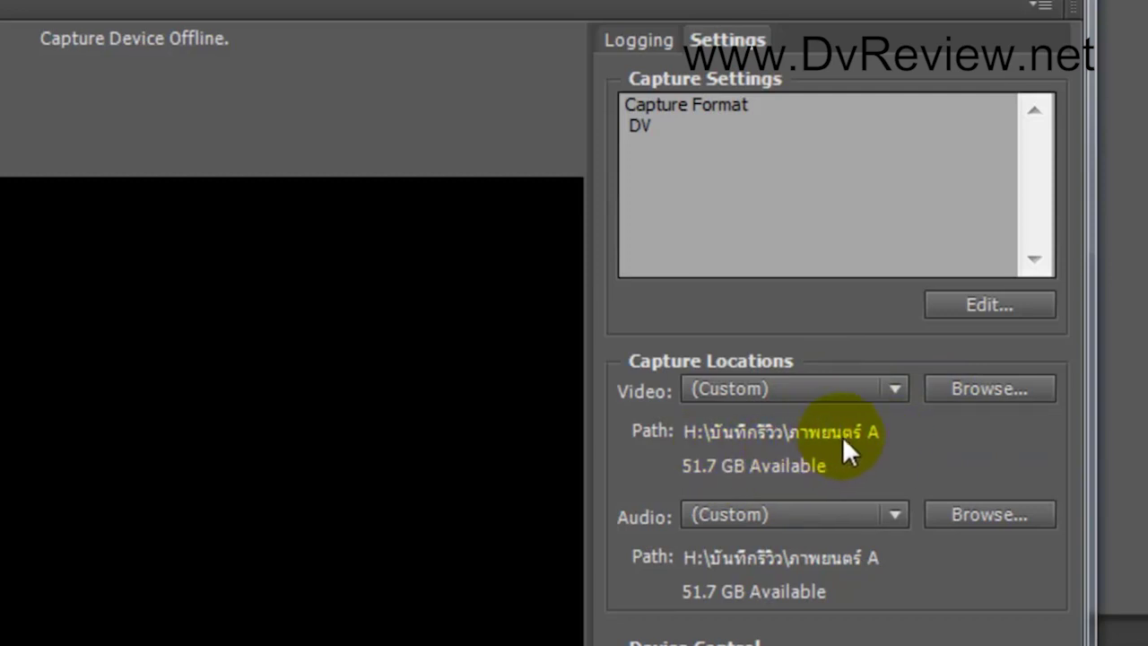
left_click(987, 390)
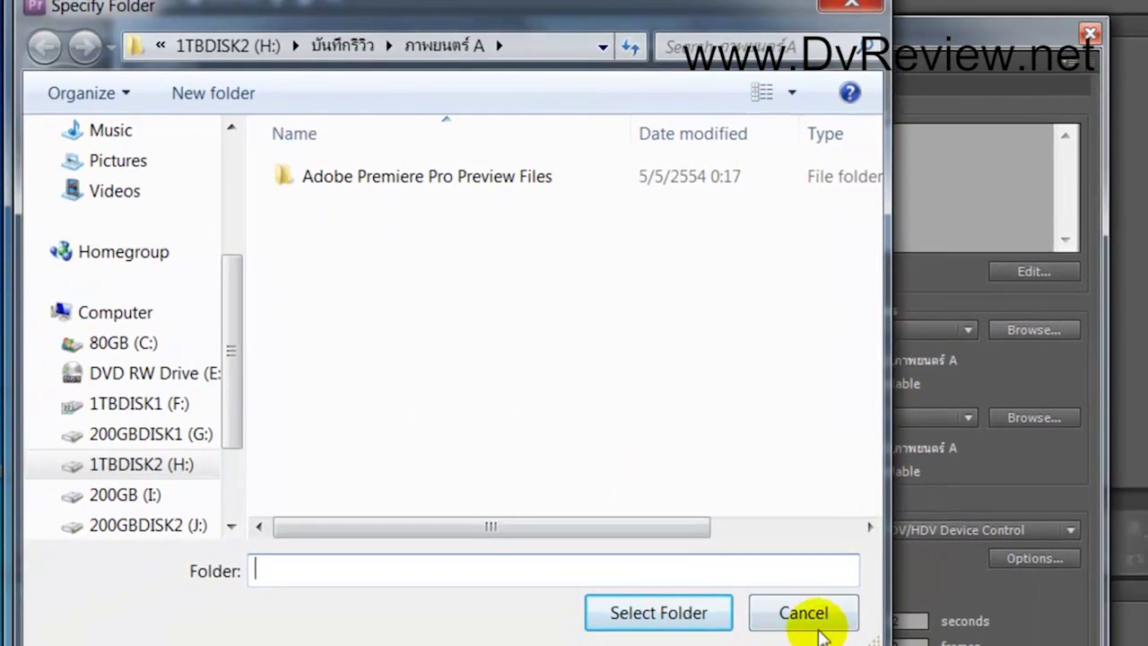
left_click(799, 627)
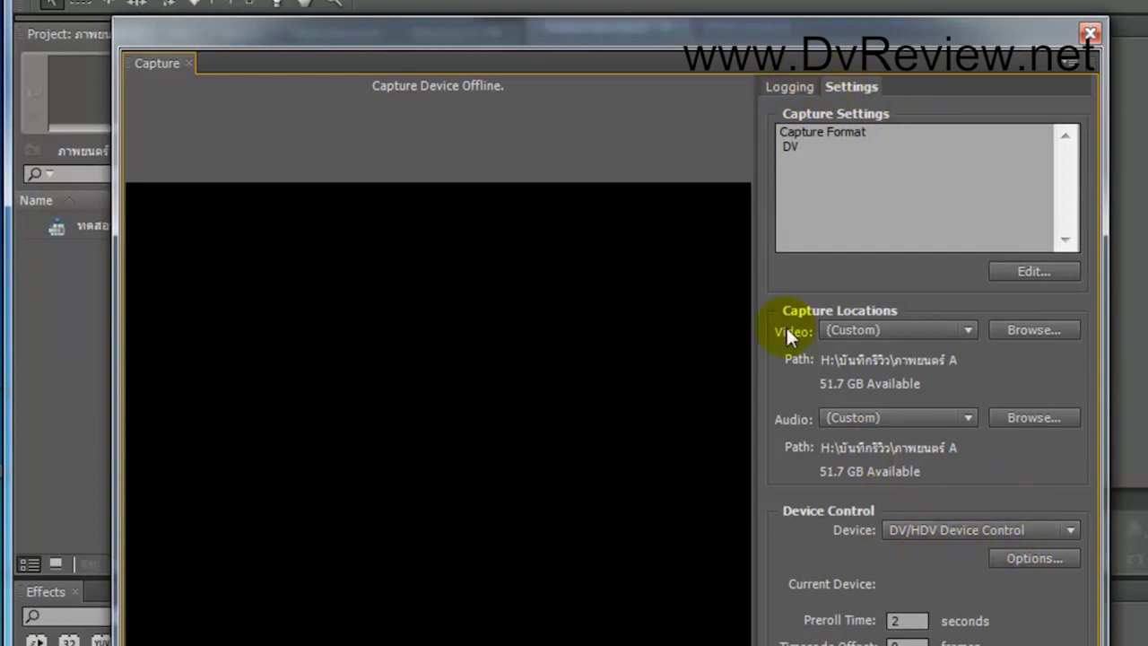
Switch the Capture window back to Logging to show the clip named 'cap ภาพยนตร์ A 1'.
left_click(789, 86)
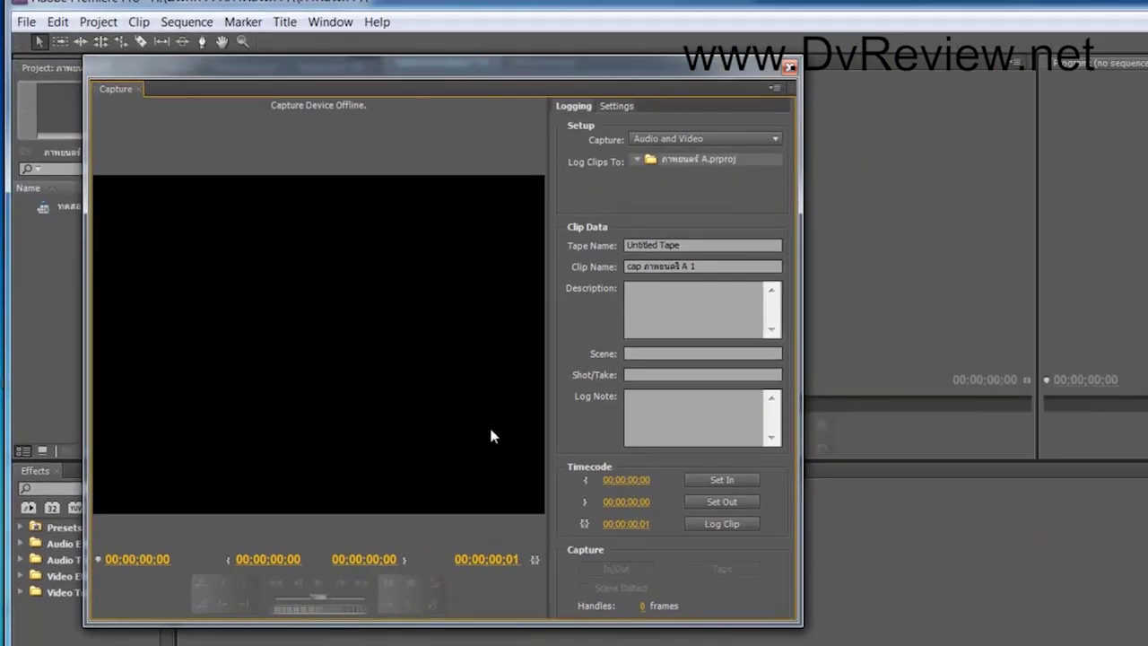
left_click(414, 561)
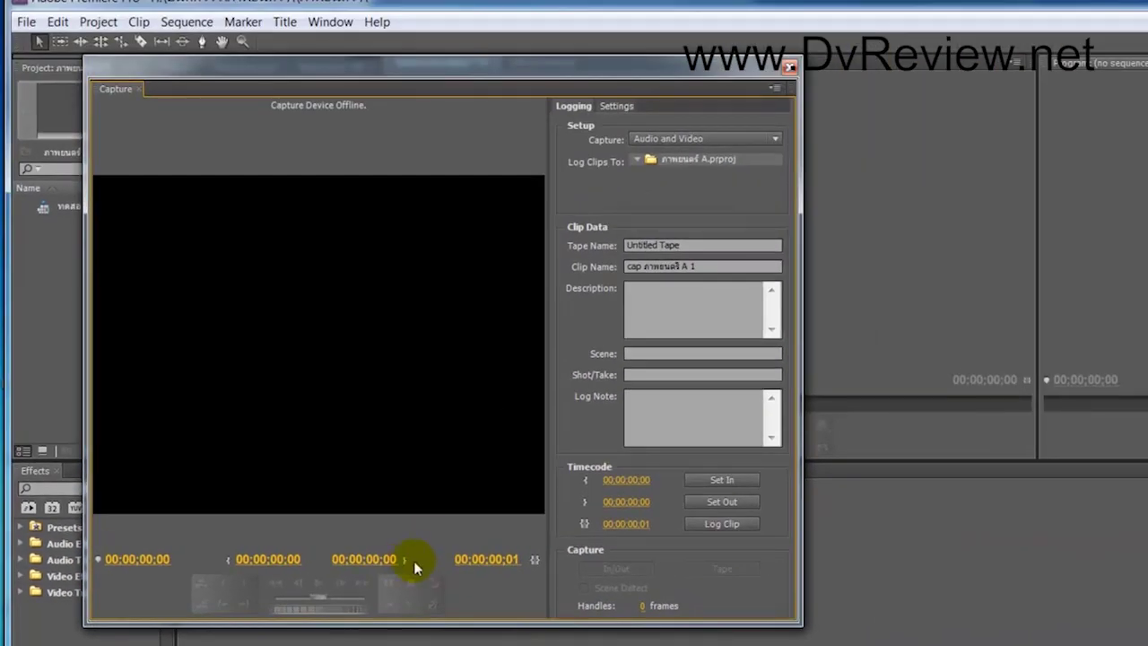